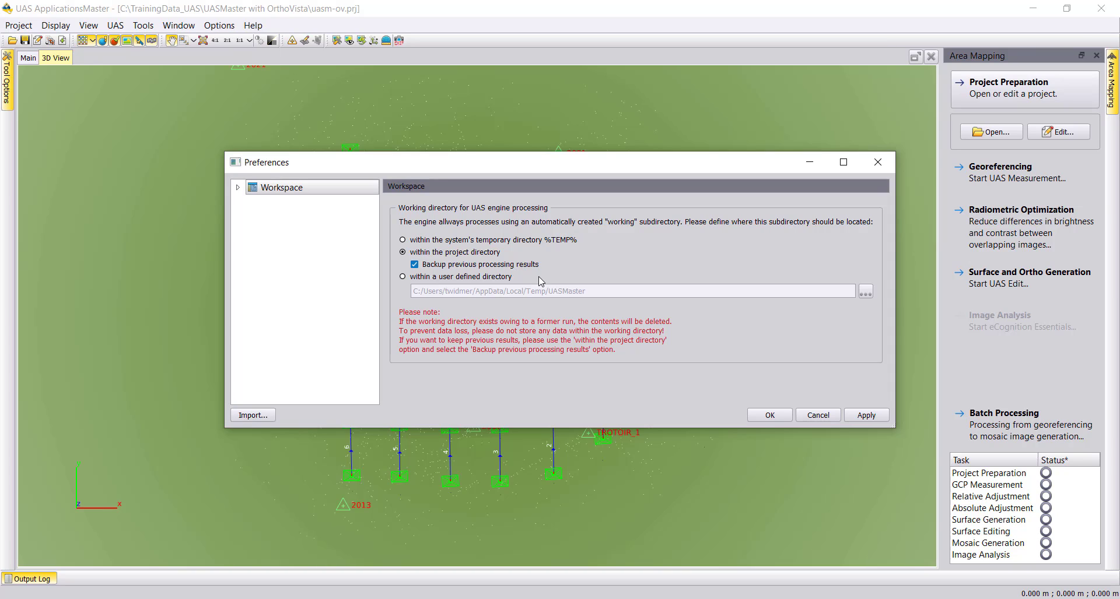
Accept the workspace preferences and generate a new point cloud in UAS Edit with the FBM strategy, replacing the existing one
left_click(762, 417)
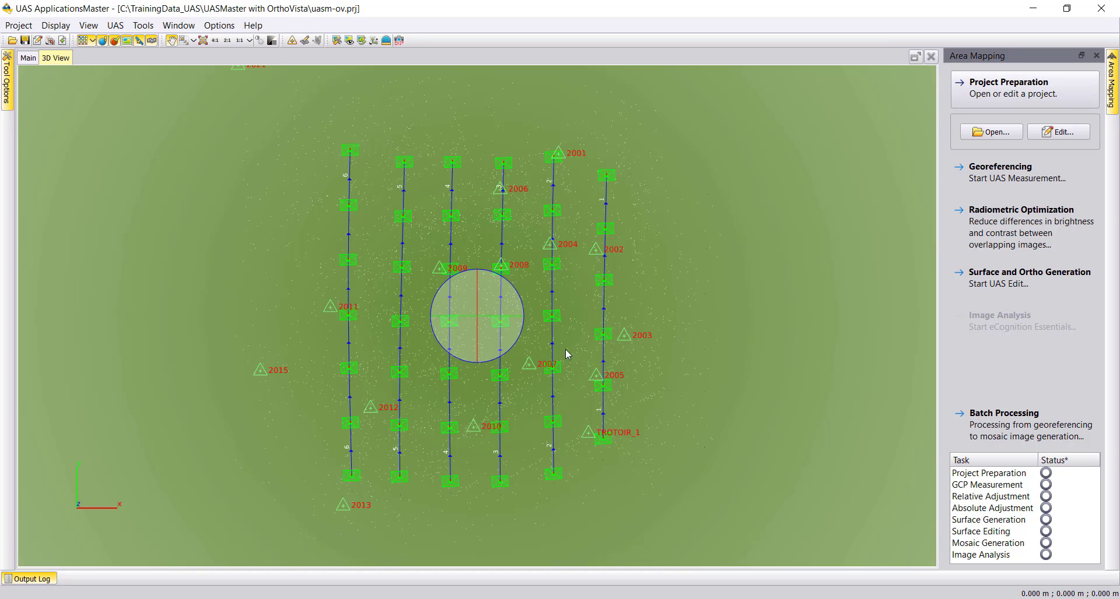
left_click(1015, 284)
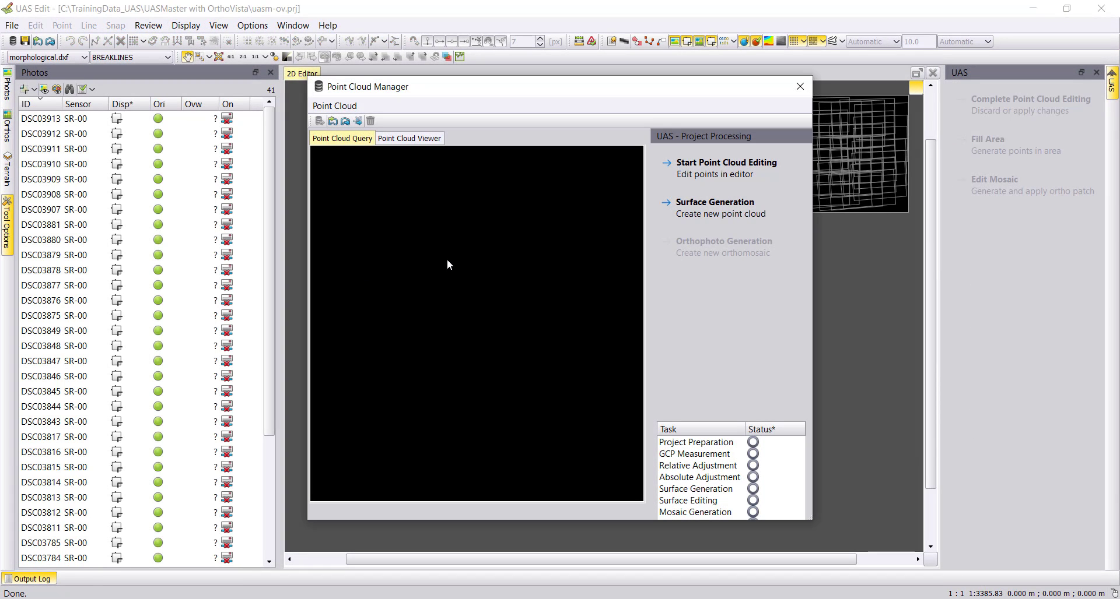
left_click(715, 208)
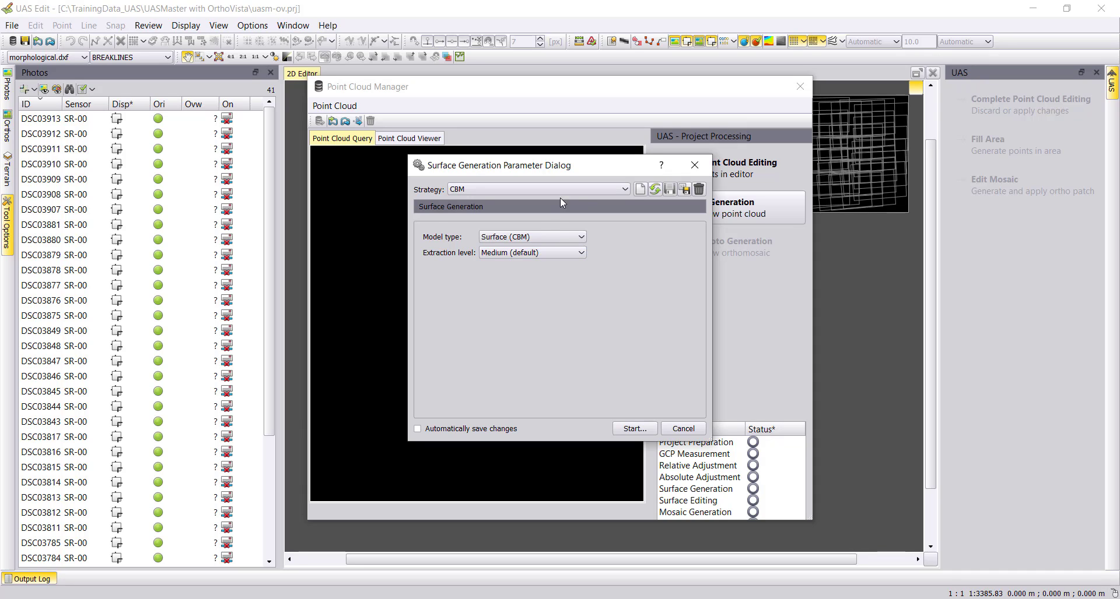
left_click(593, 190)
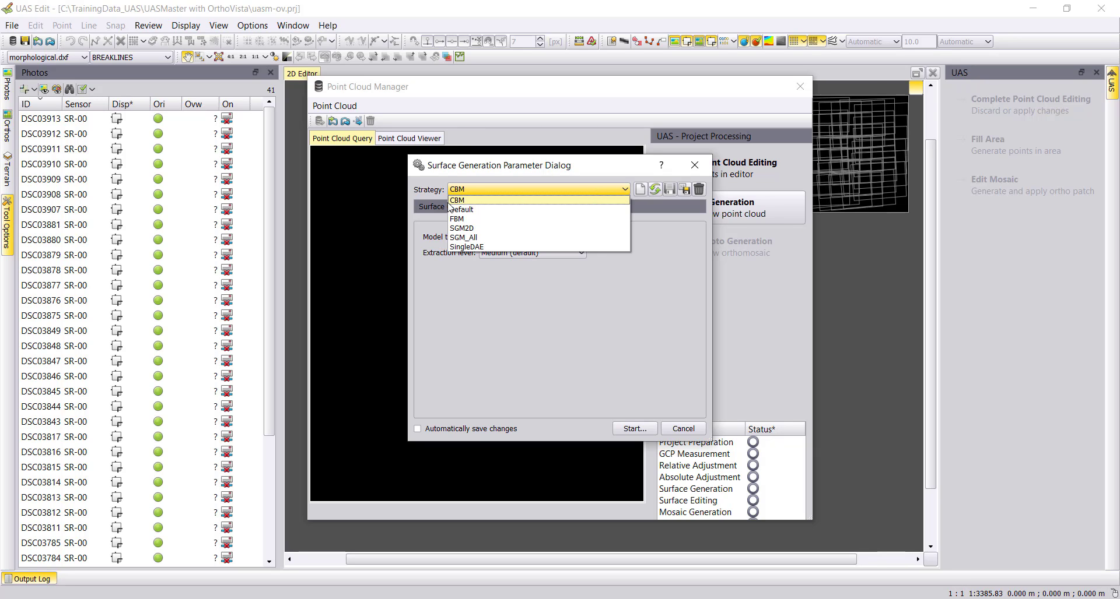
left_click(457, 220)
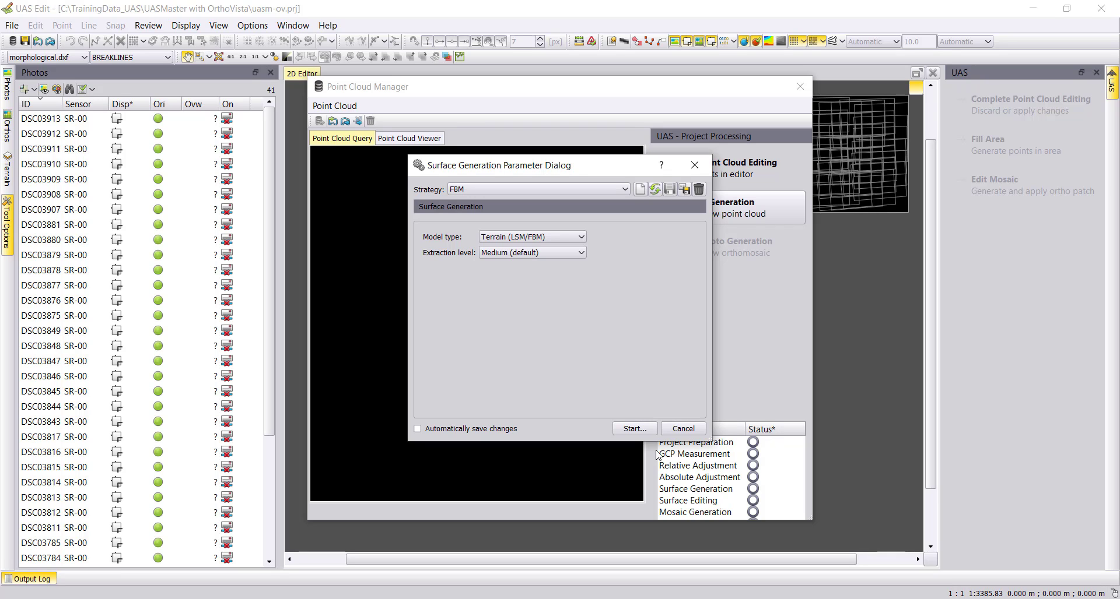
left_click(634, 428)
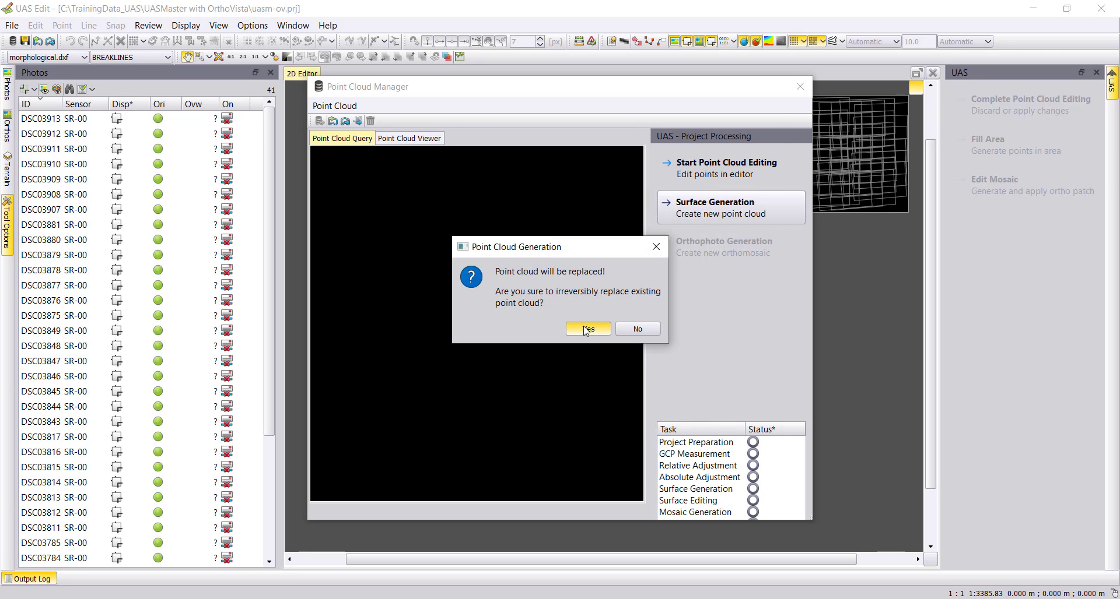
left_click(585, 328)
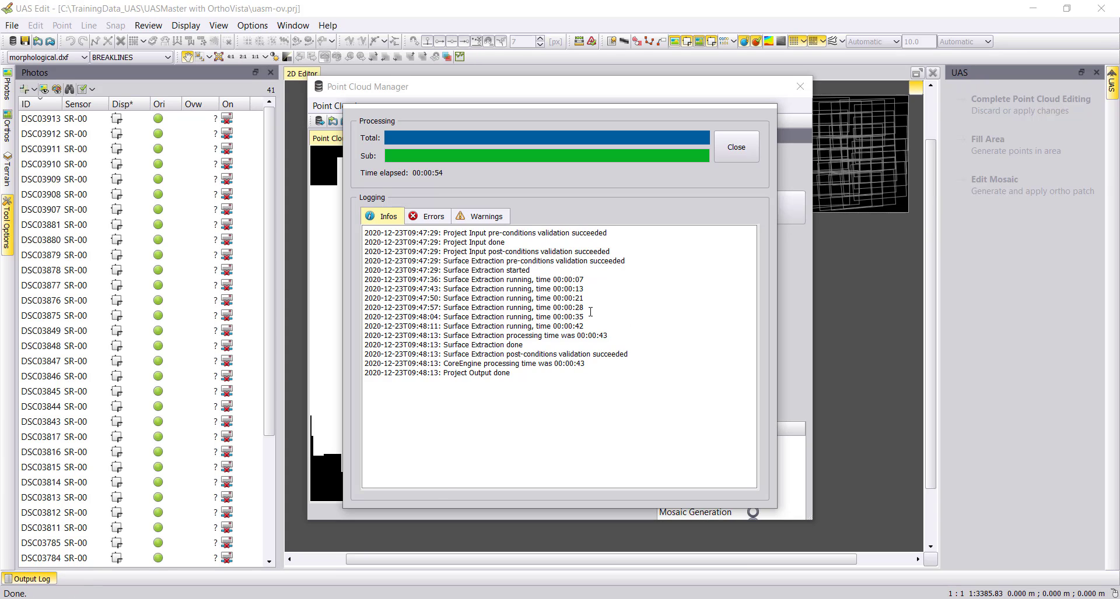
left_click(734, 153)
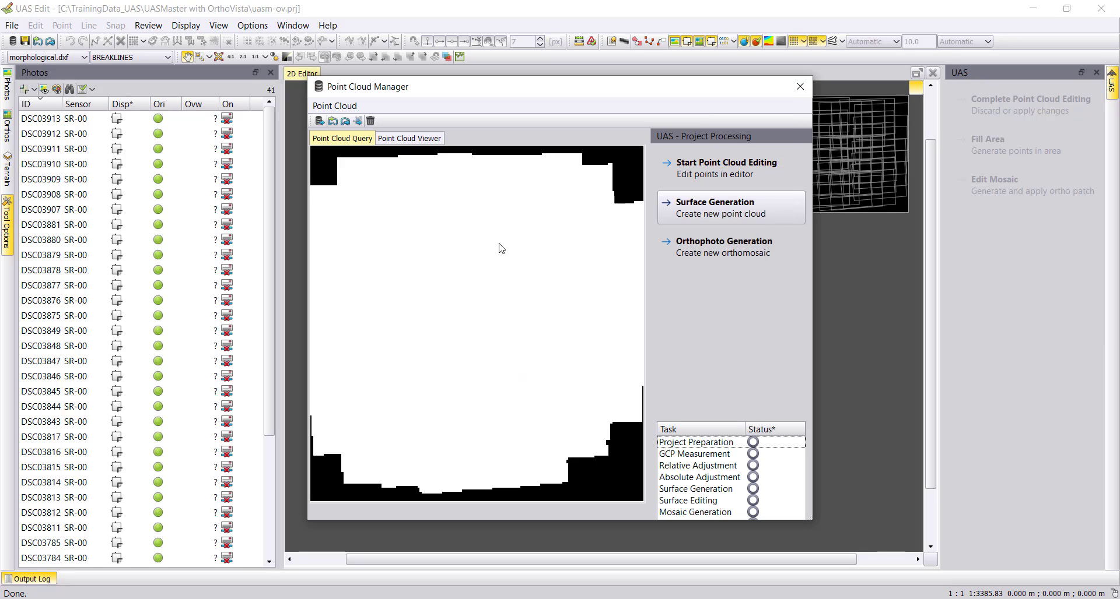
Generate a Classic Orthophoto mosaic with a 0.03 m pixel size, using all point cloud layers for orthorectification
left_click(724, 253)
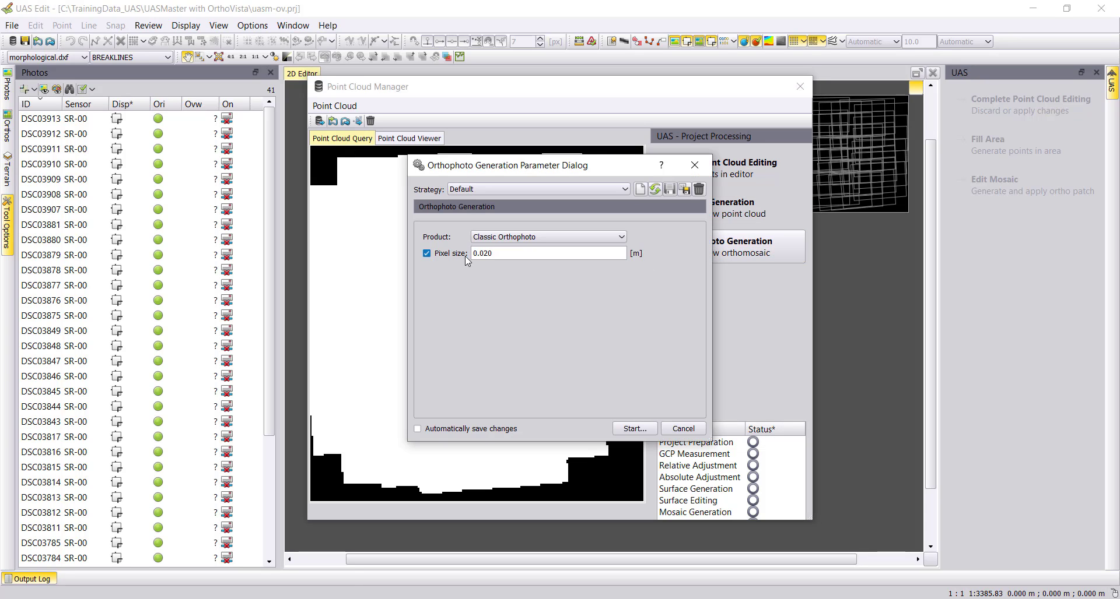
left_click(504, 254)
key("BackSpace")
key("BackSpace")
type("3")
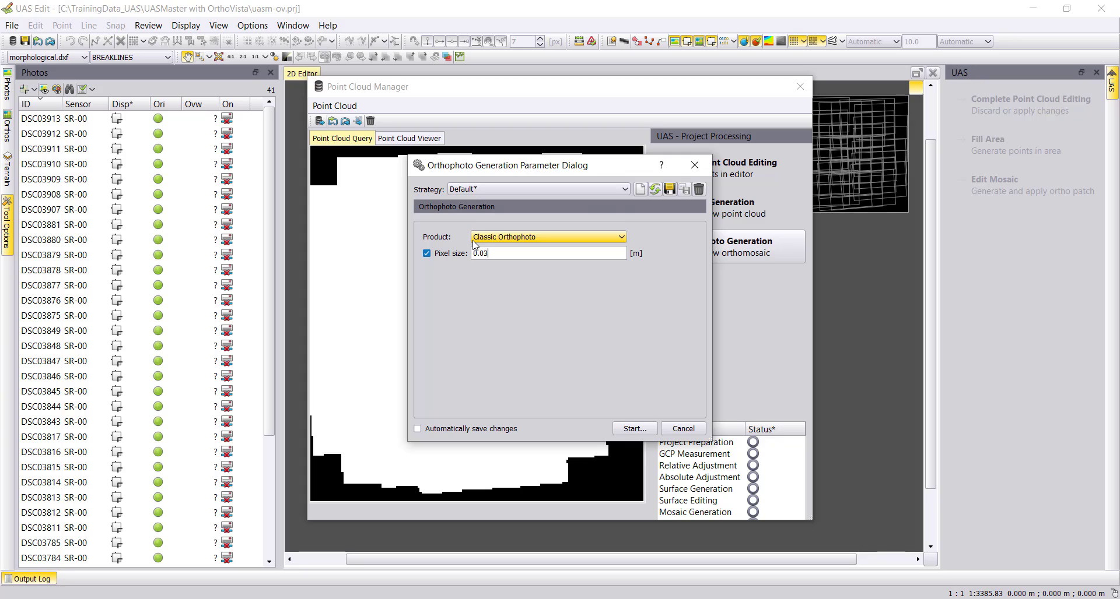
left_click(663, 190)
left_click(630, 430)
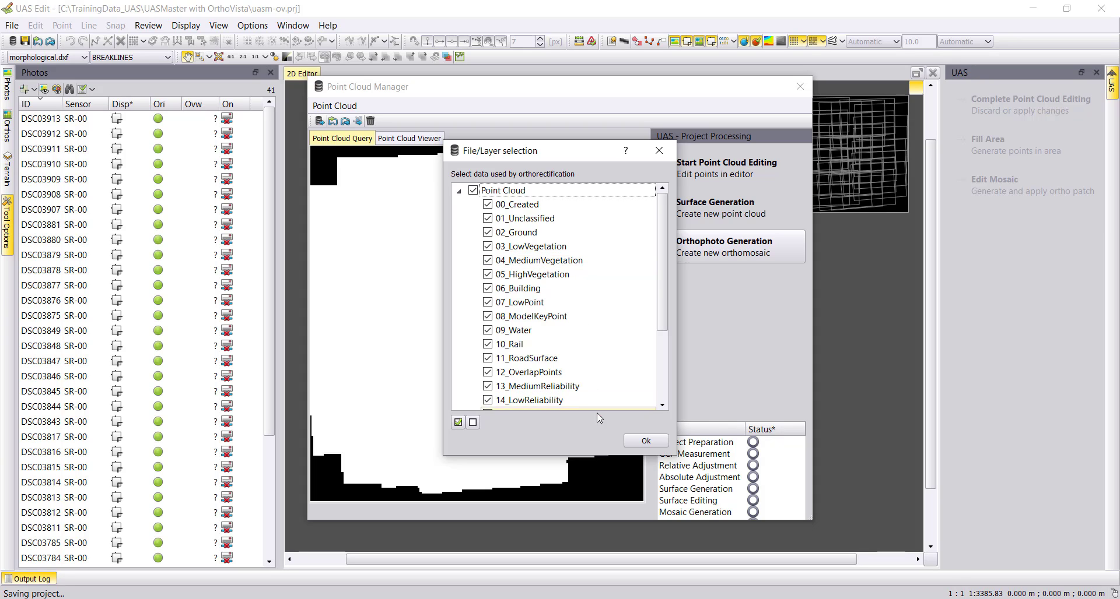
left_click(645, 441)
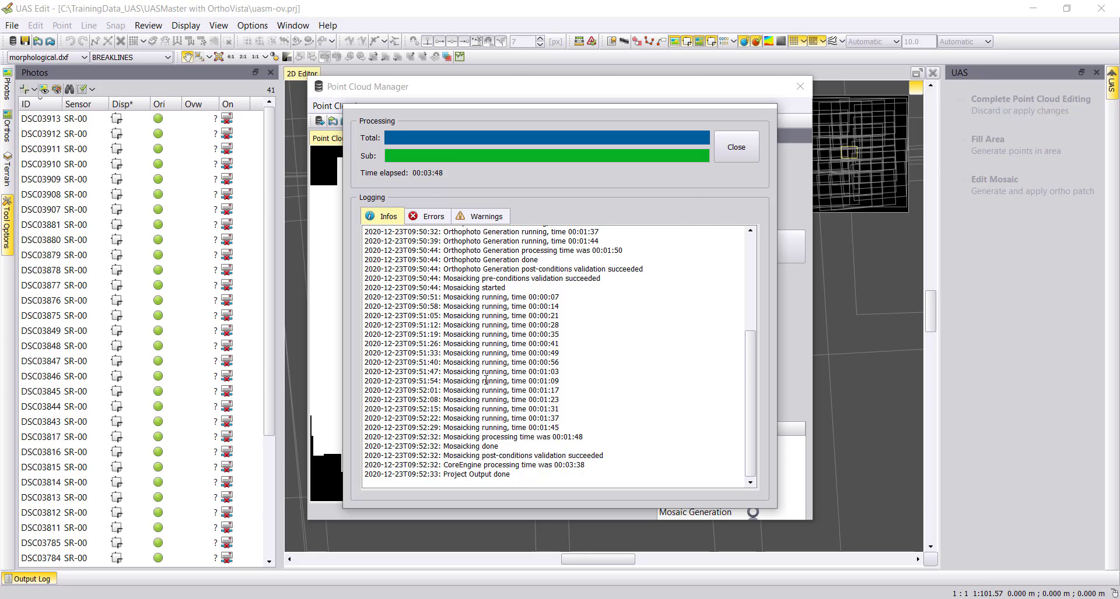
Switch to File Explorer and examine the contents of the two time-stamped UASMASTER_ENGINE_TEMP backup folders
key("alt+Tab")
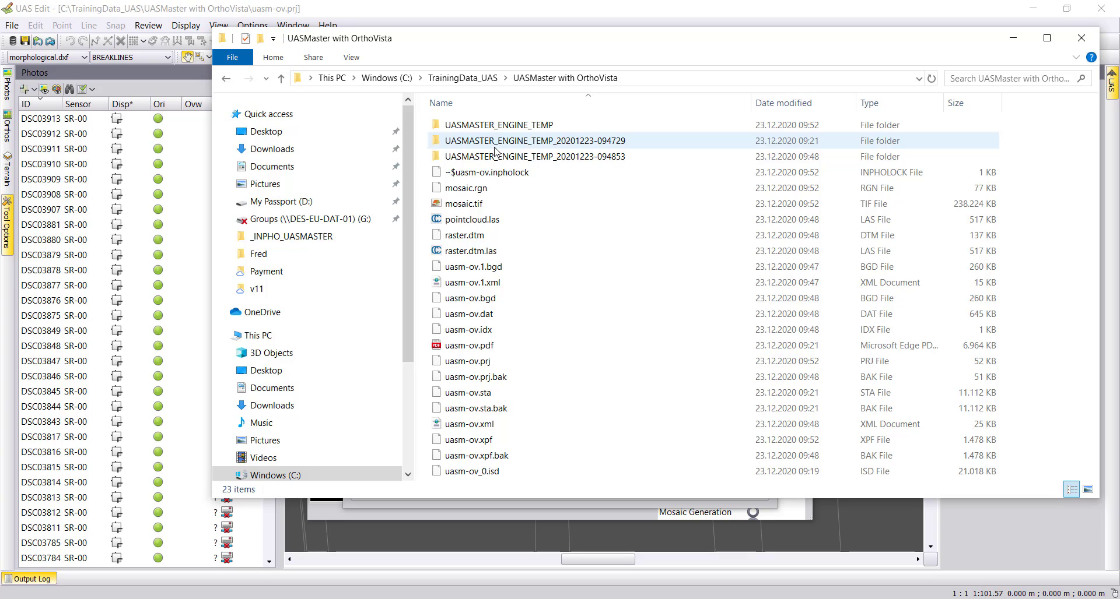
double_click(551, 142)
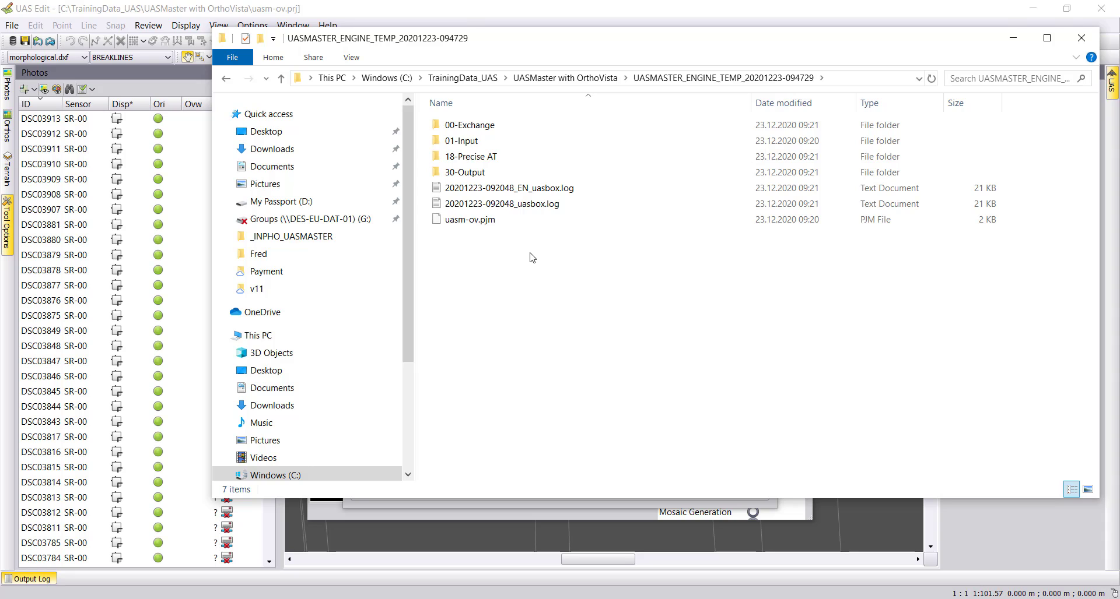
left_click(565, 77)
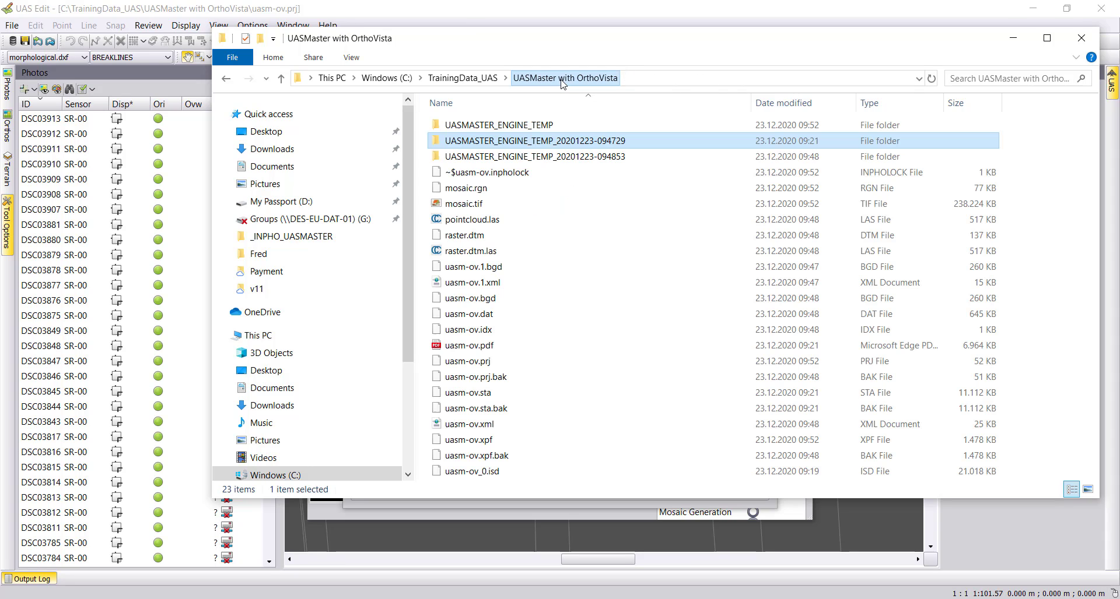
double_click(603, 158)
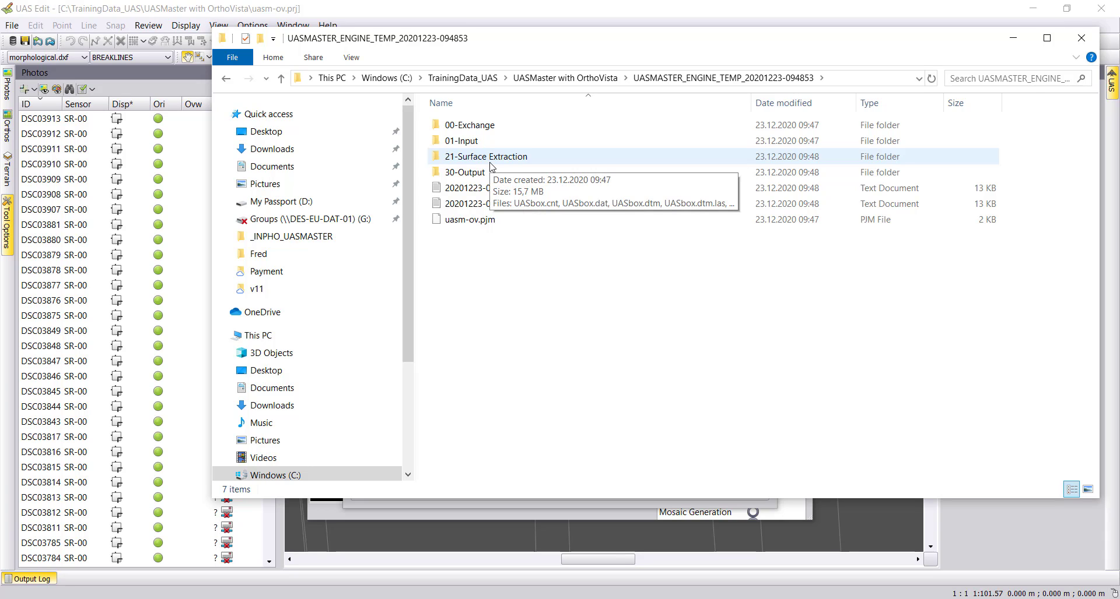
left_click(595, 79)
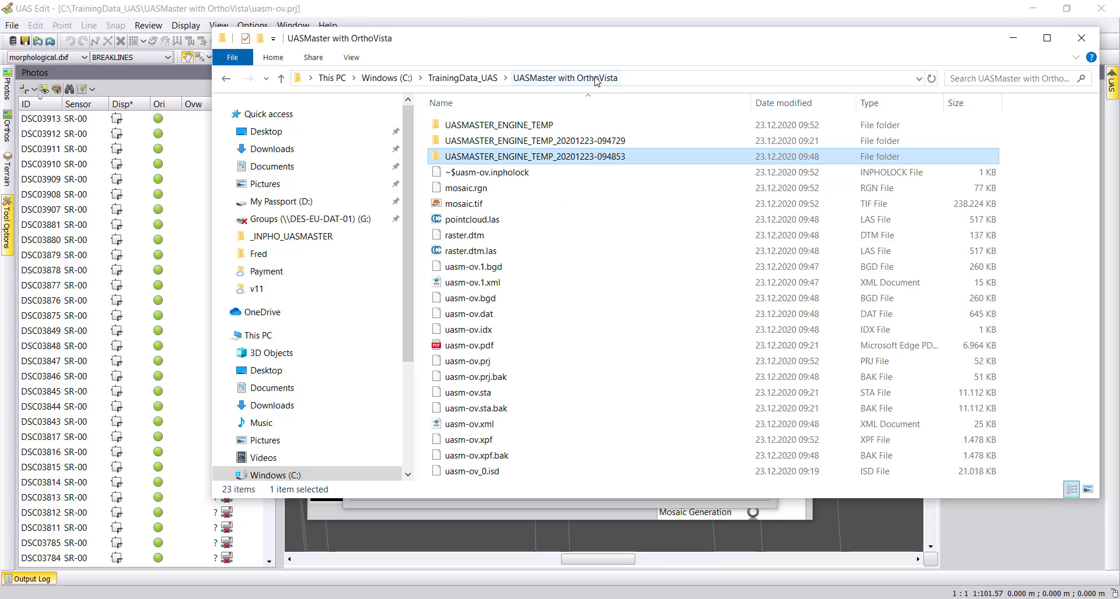
Examine the rectified image files in the UASMASTER_ENGINE_TEMP 23-Rectify folder and preview orDSC03748.tif
double_click(536, 126)
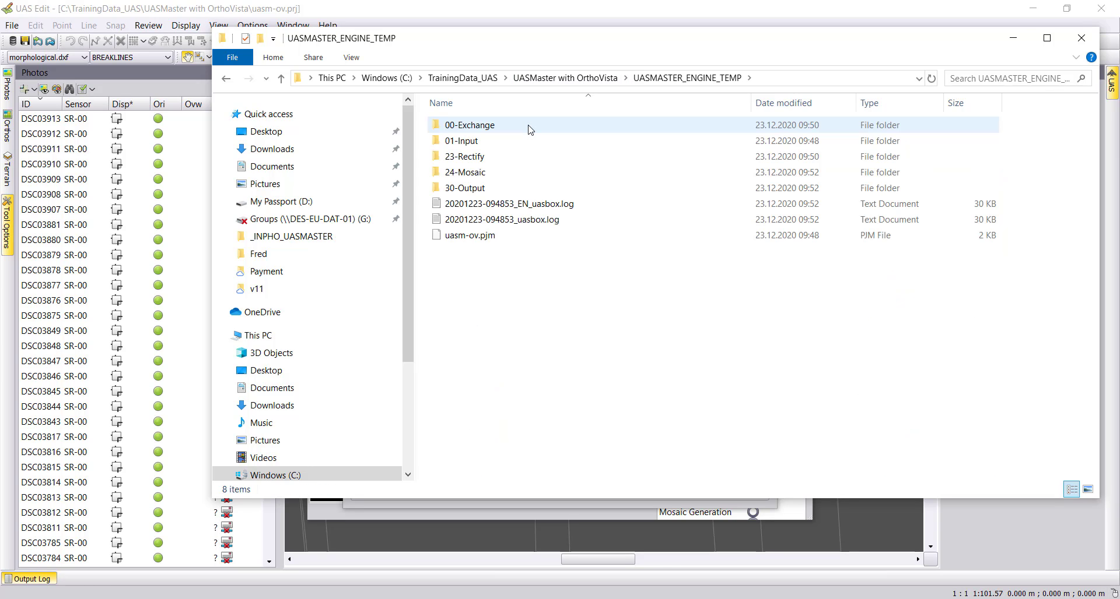
double_click(461, 156)
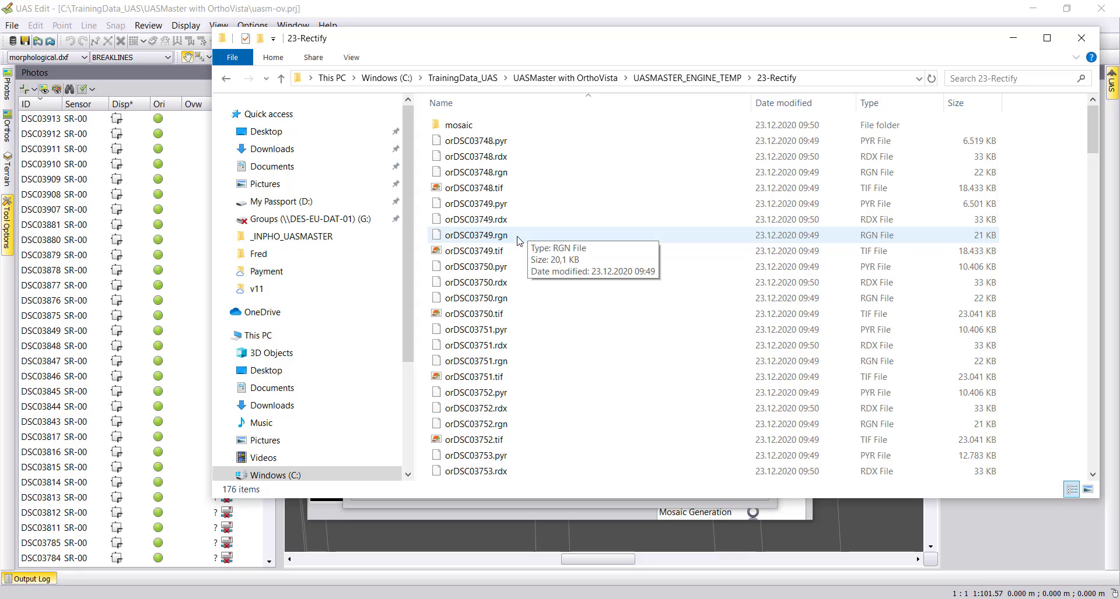
double_click(490, 189)
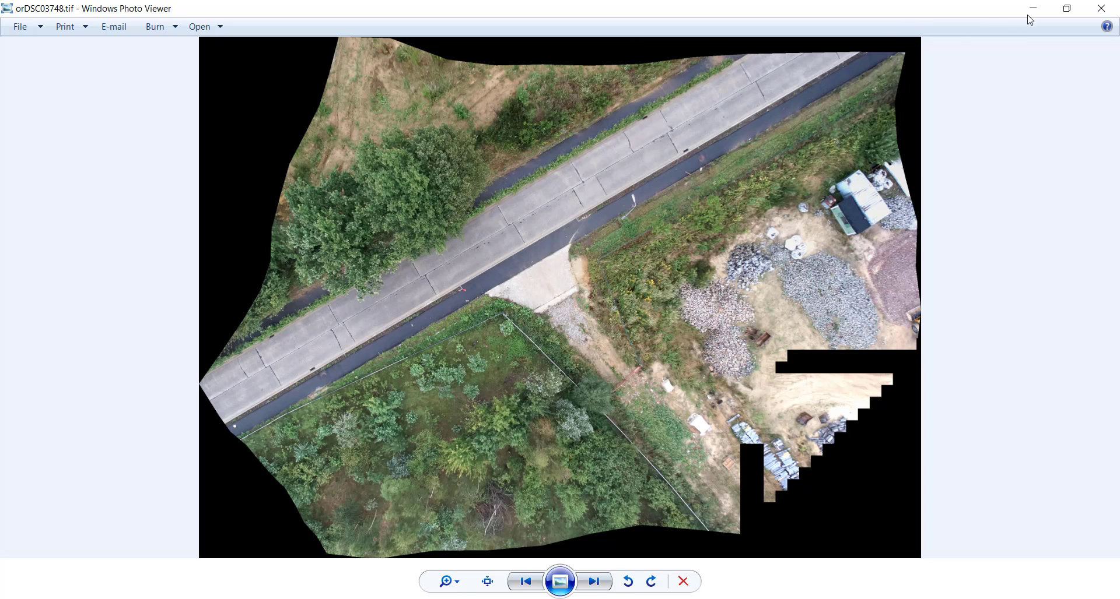
left_click(1101, 8)
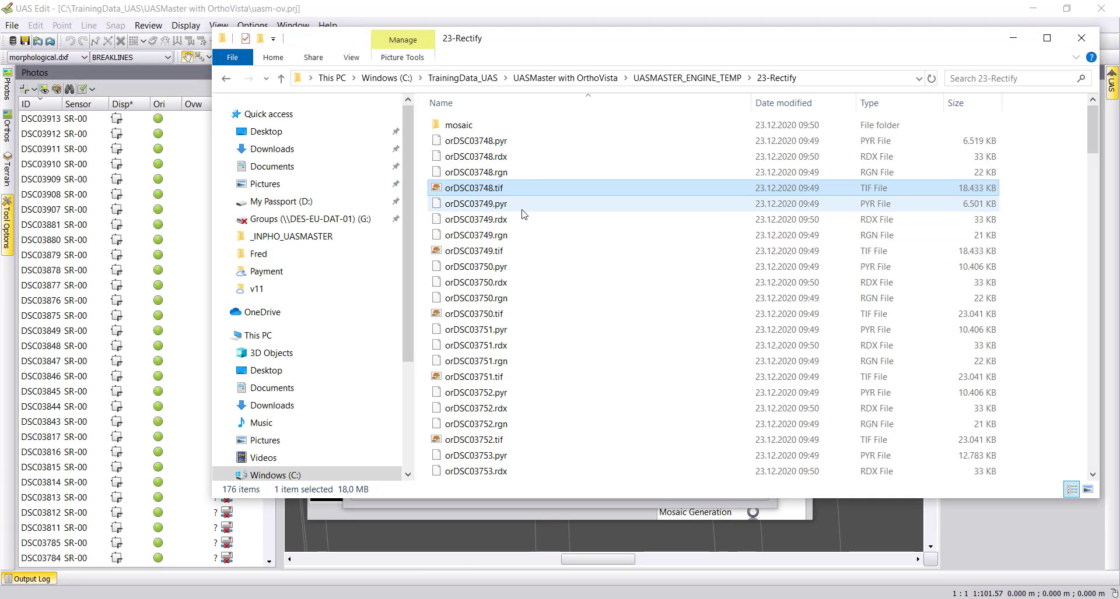
left_click(501, 223)
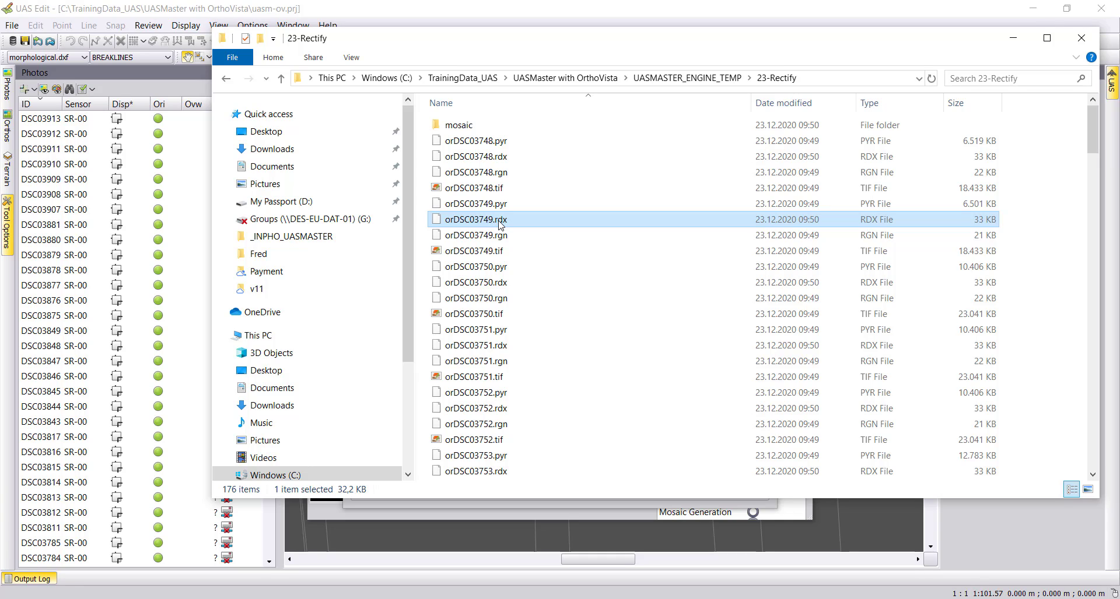
left_click(496, 189)
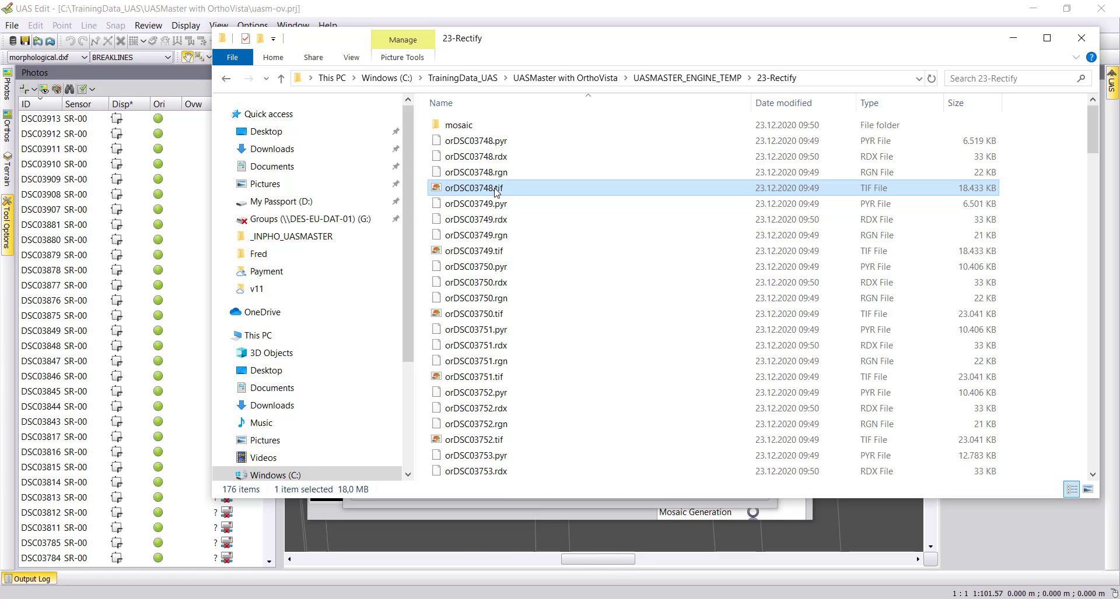
Switch to the browser and look through the Trimble Inpho download page and its request form
key("alt+Tab")
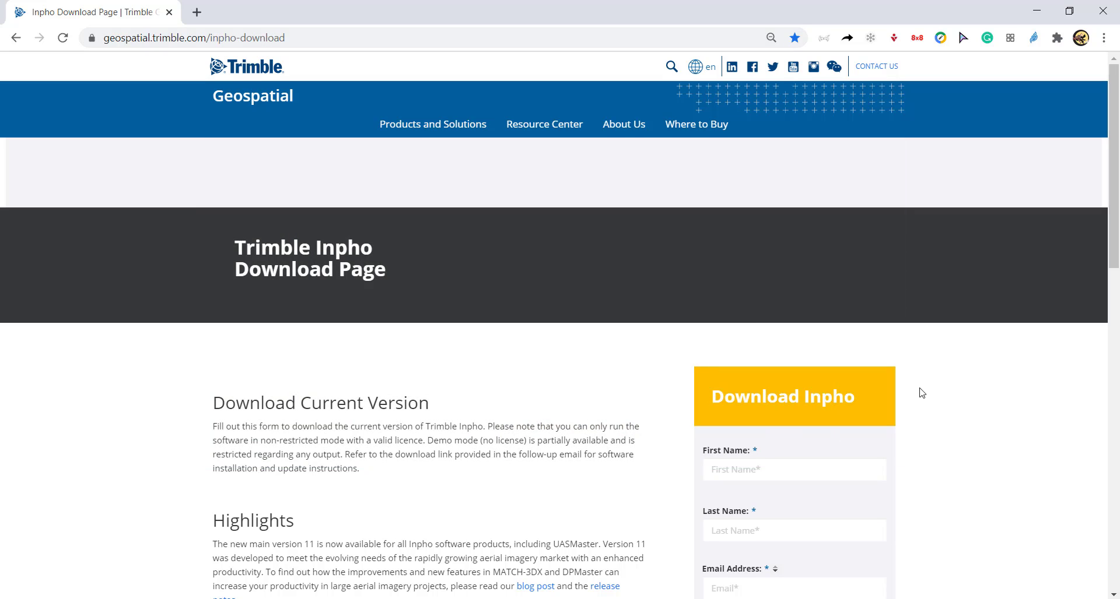
scroll(841, 390, "down", 5)
scroll(803, 475, "down", 3)
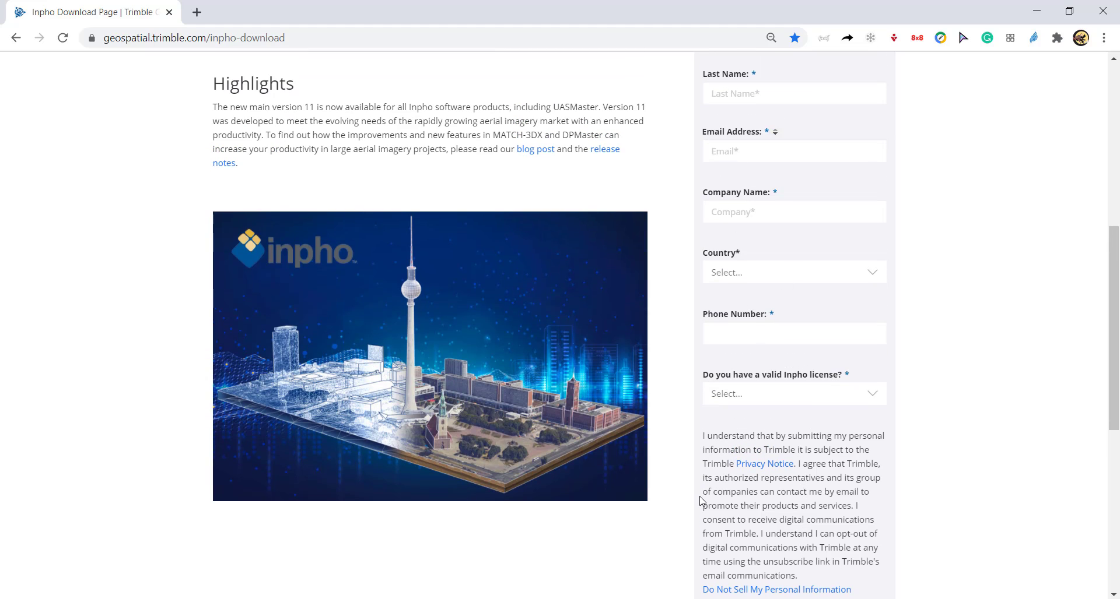
scroll(691, 535, "down", 3)
scroll(690, 535, "up", 9)
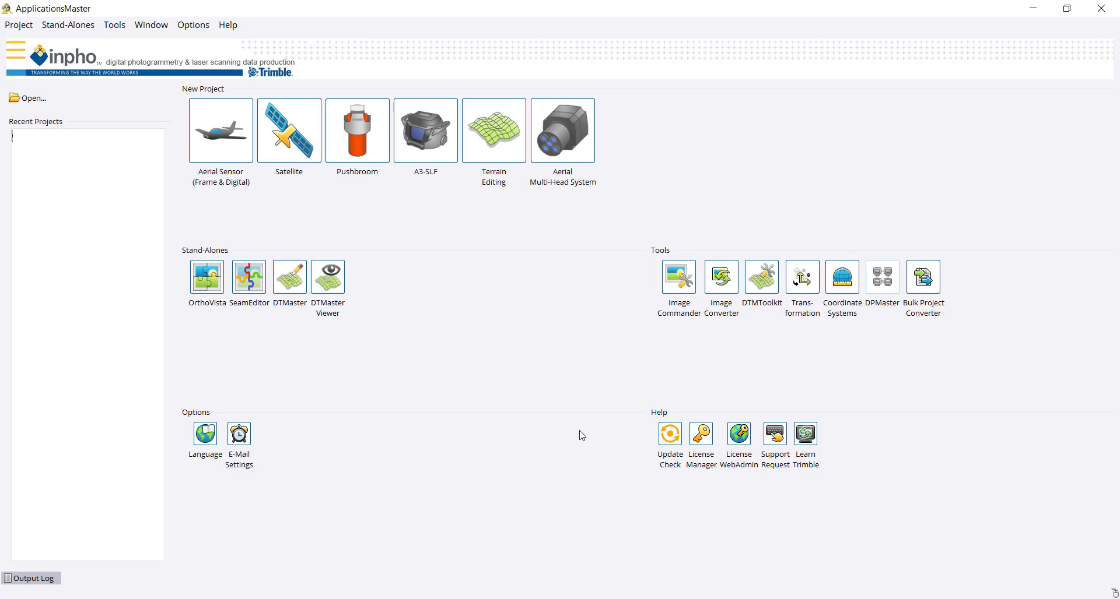
Switch to ApplicationsMaster, start OrthoVista and add all orthophotos from the UASMASTER_ENGINE_TEMP 23-Rectify folder to the project
left_click(207, 281)
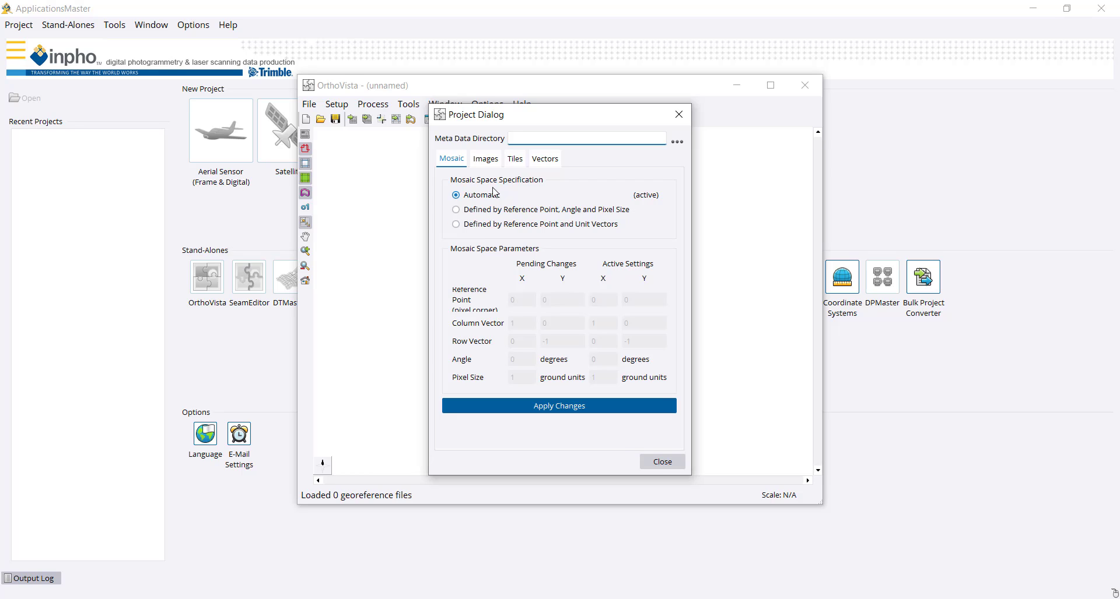
left_click(489, 166)
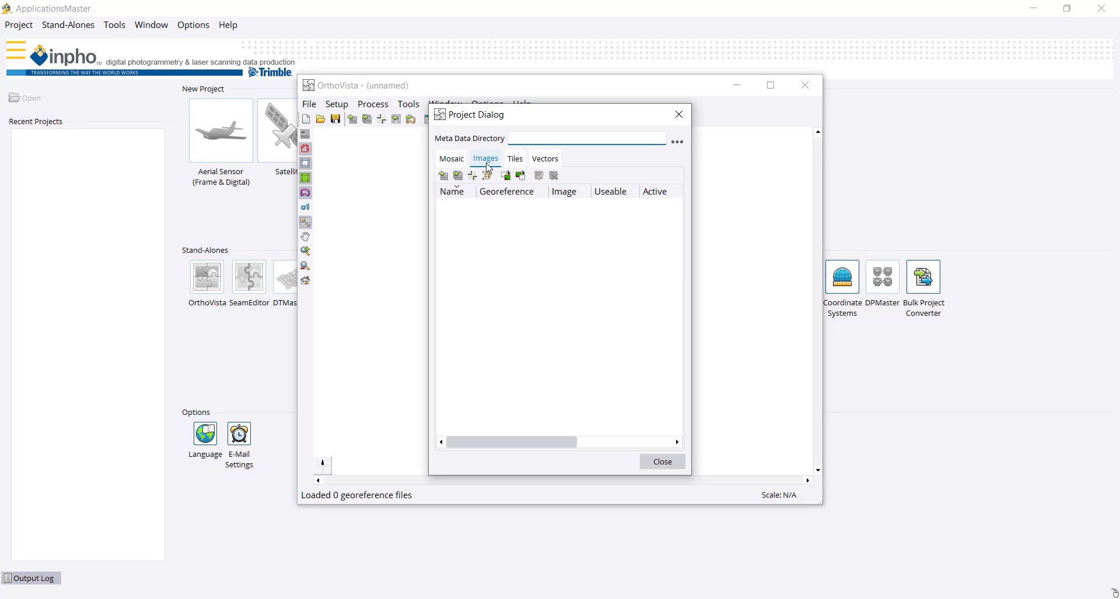
left_click(459, 176)
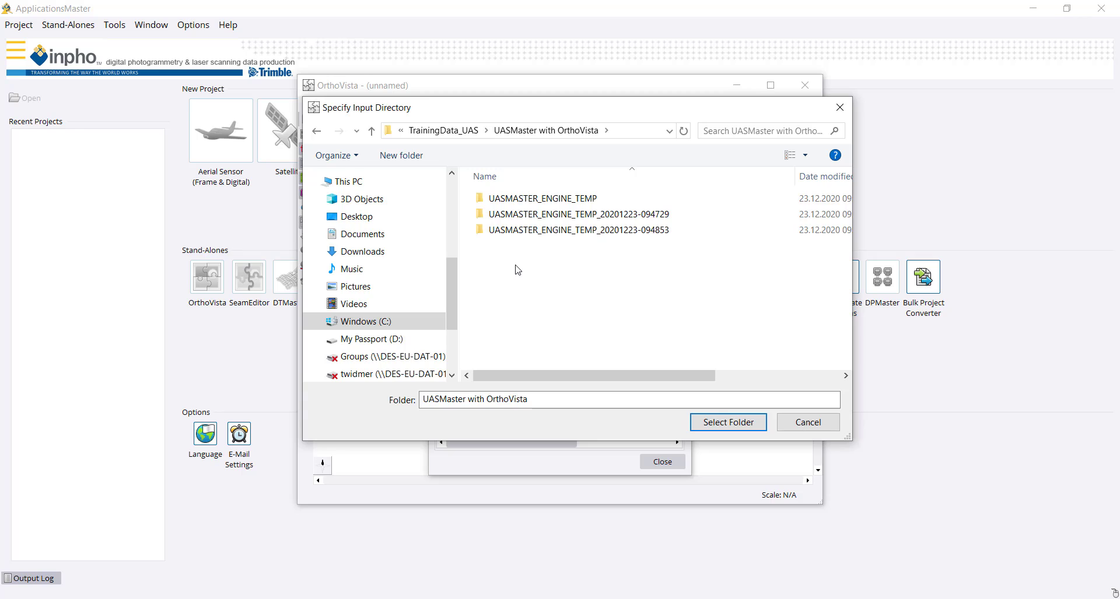
double_click(560, 199)
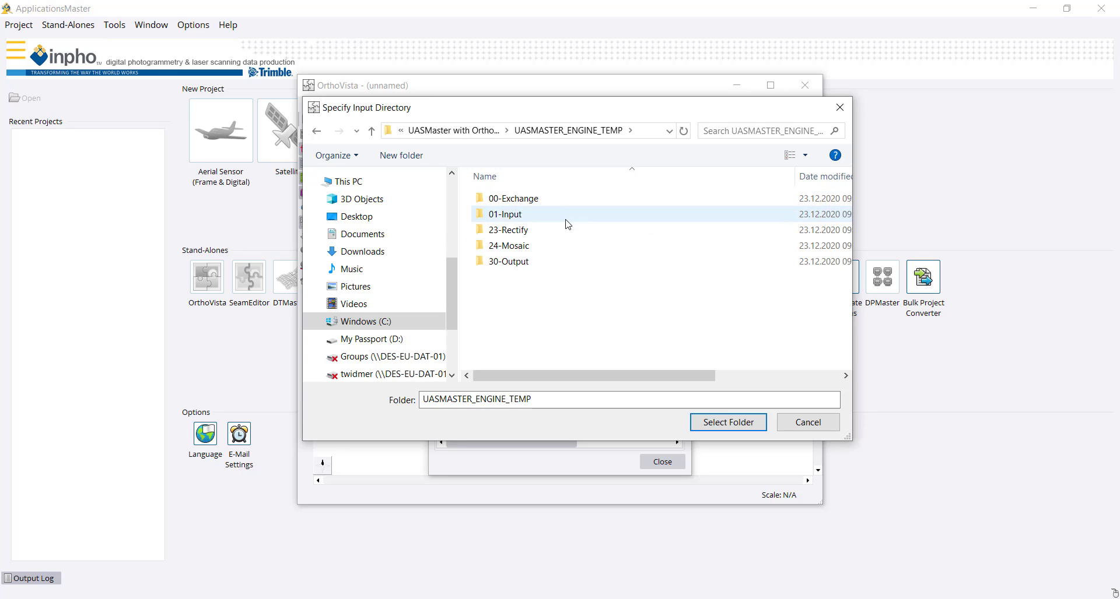
double_click(521, 231)
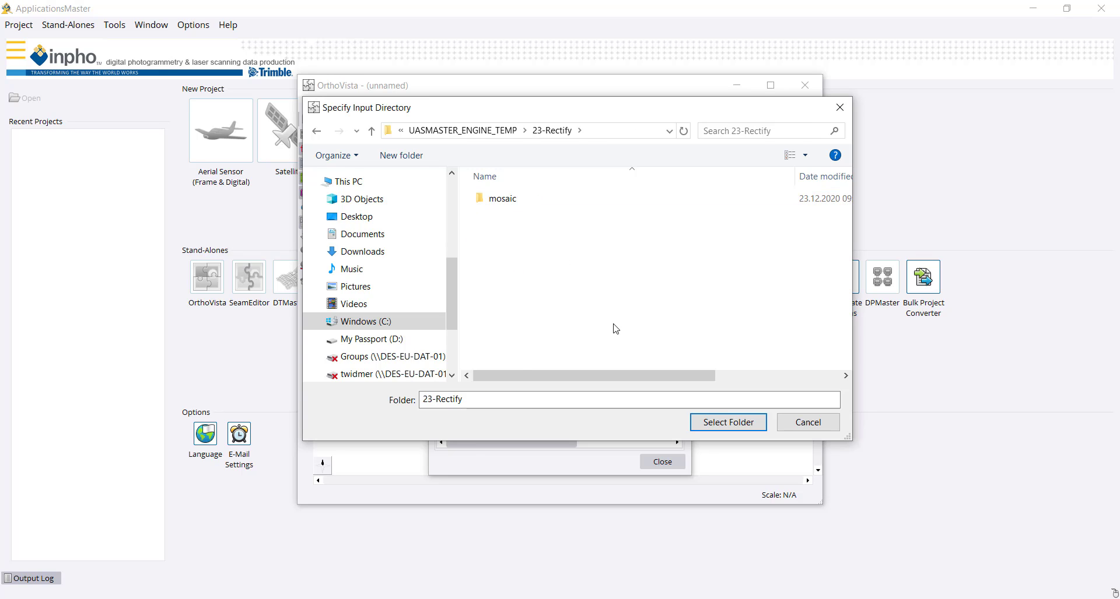
left_click(723, 422)
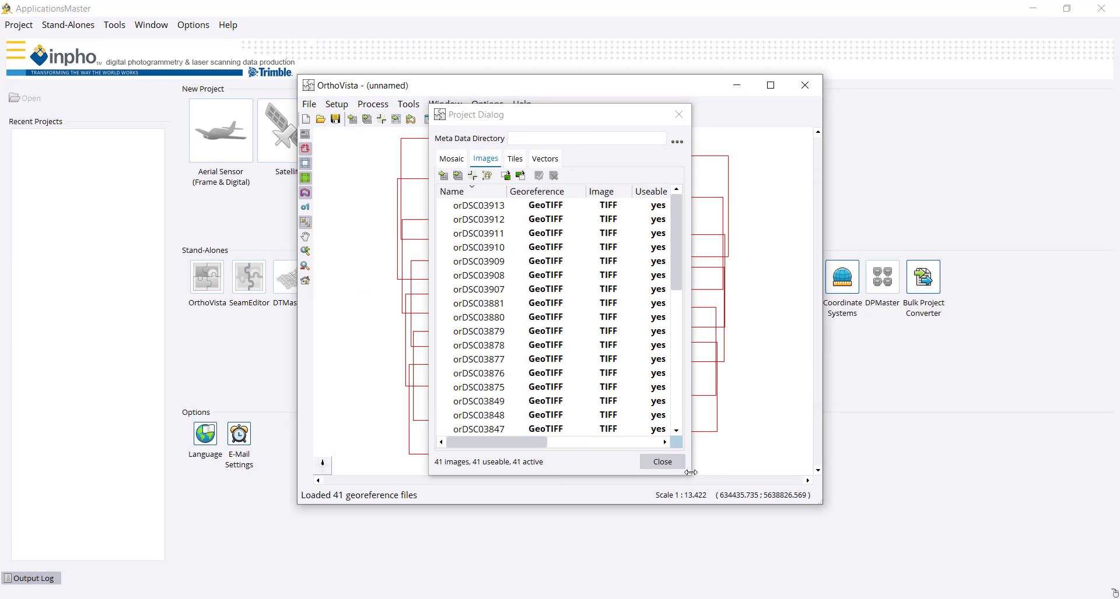
Enlarge the Project Dialog and examine all columns of the loaded image list
left_click_drag(691, 475, 1068, 572)
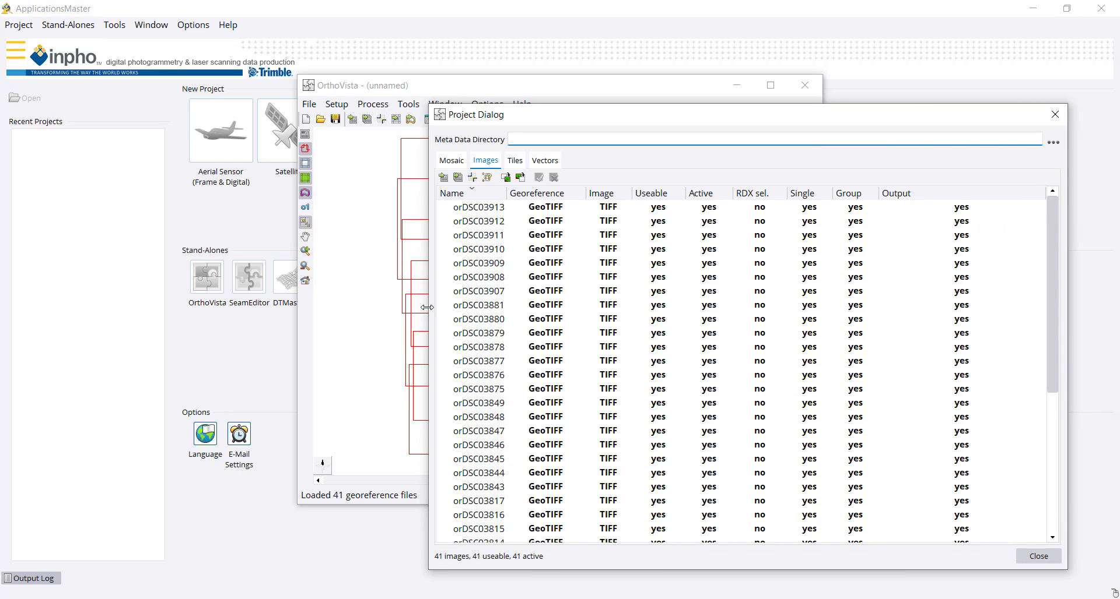
left_click_drag(427, 307, 191, 308)
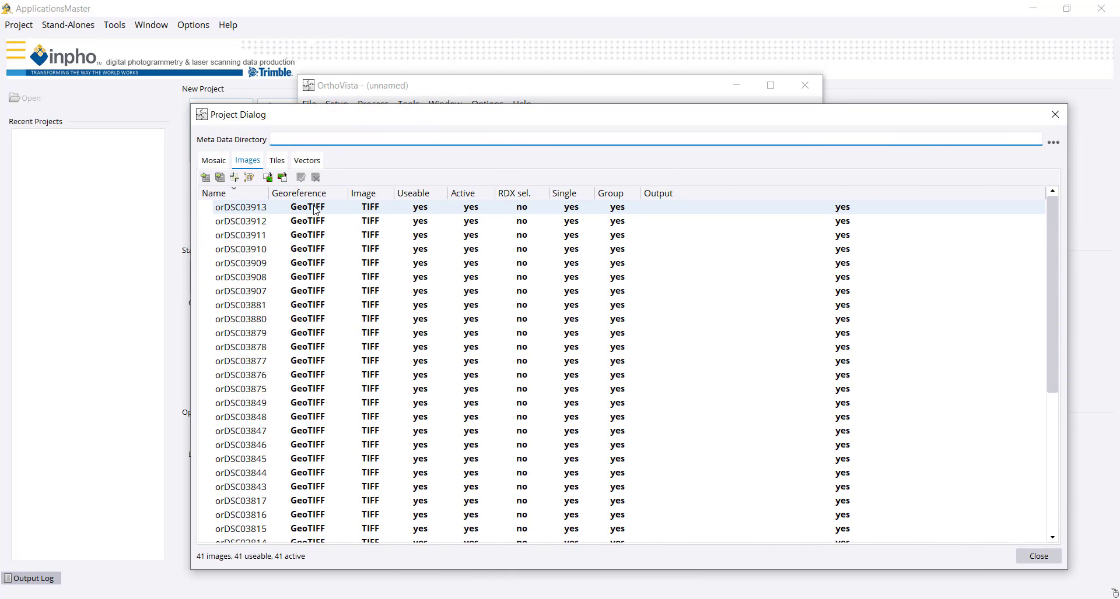
mouse_move(314, 210)
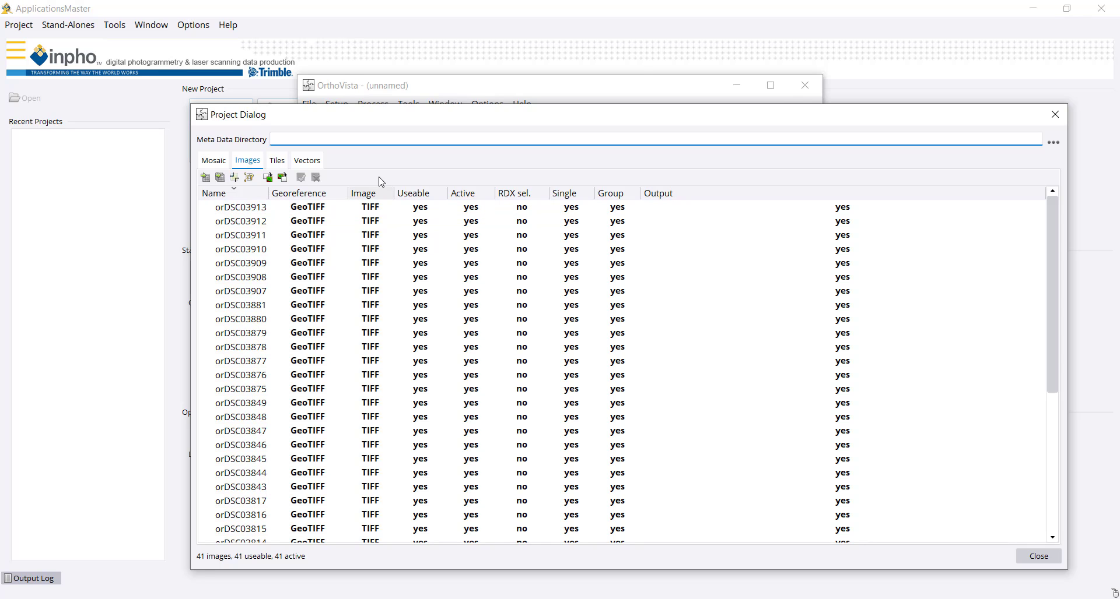
Close the Project Dialog, maximize OrthoVista and display the orthophoto imagery with the image footprints
left_click(1035, 559)
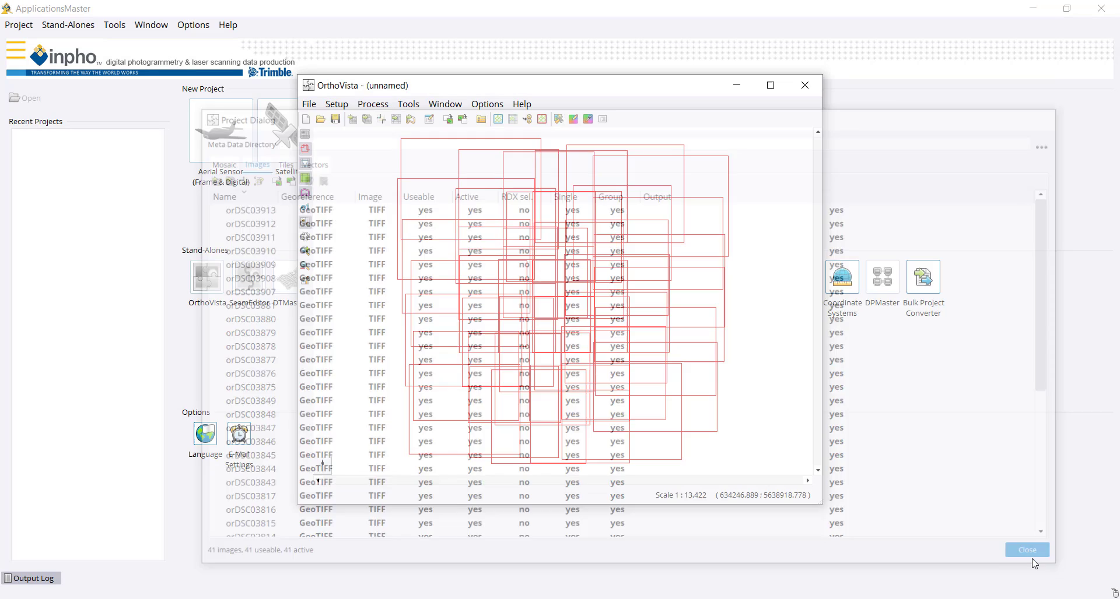
left_click(771, 86)
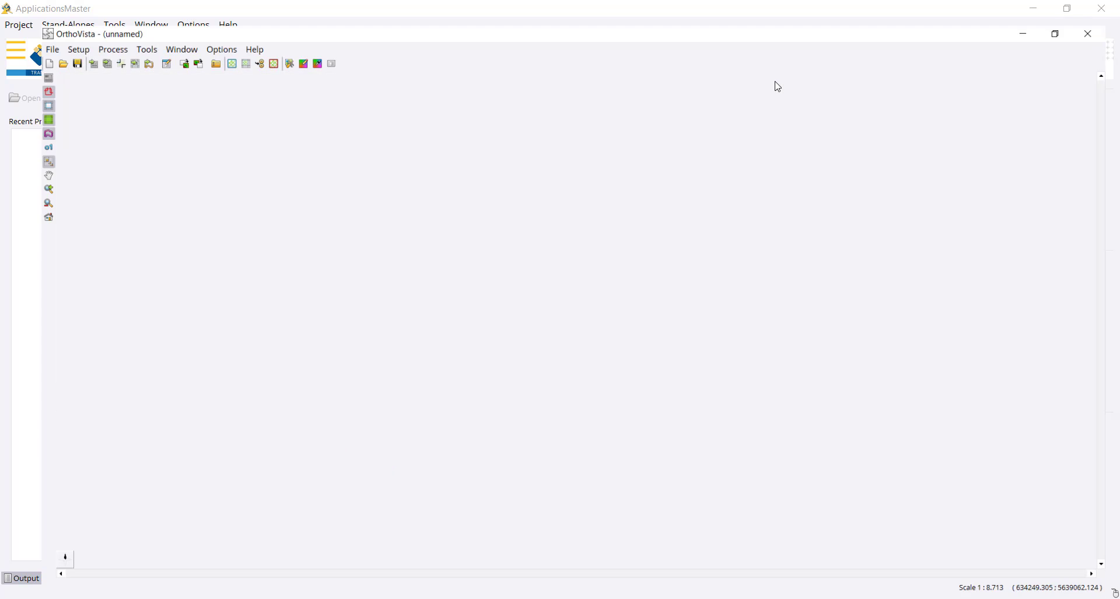
left_click(10, 58)
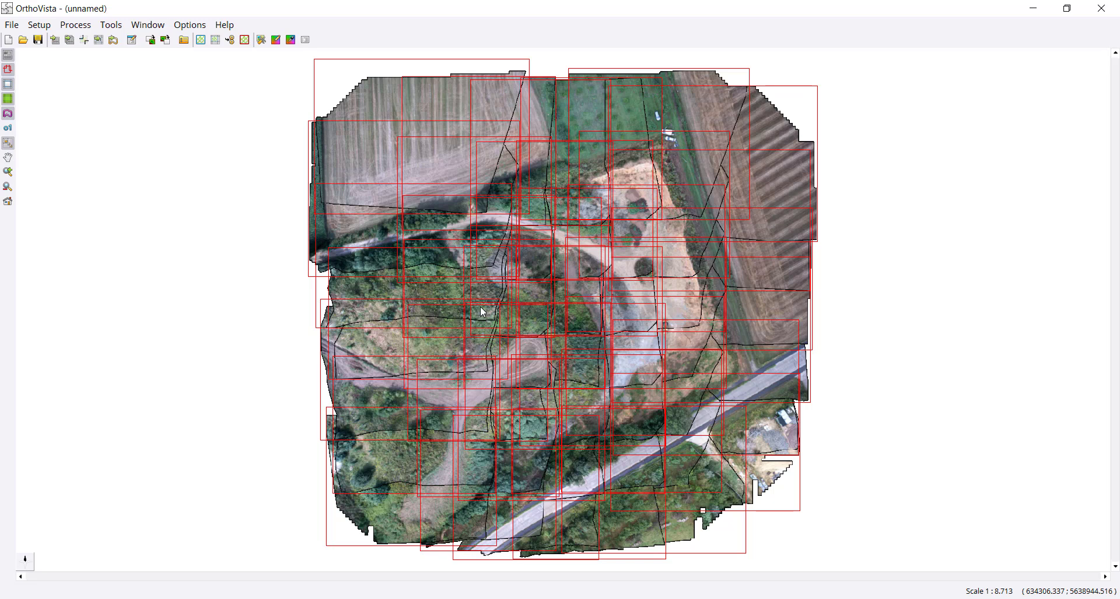
Reopen the Project Dialog's tile list and look at loading existing tile definition files, without choosing any
left_click(133, 40)
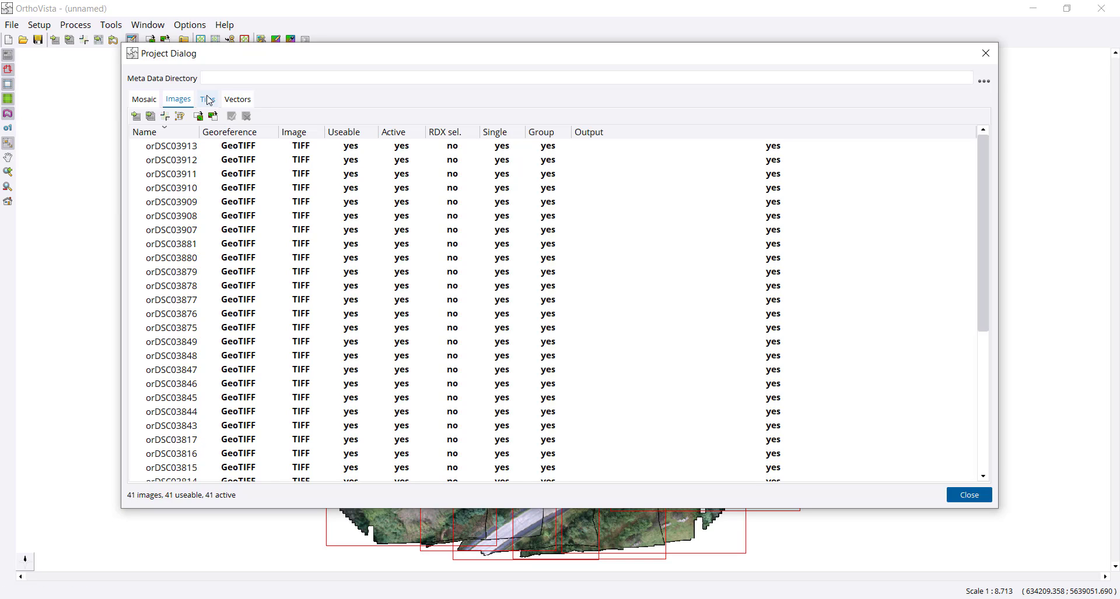
left_click(209, 100)
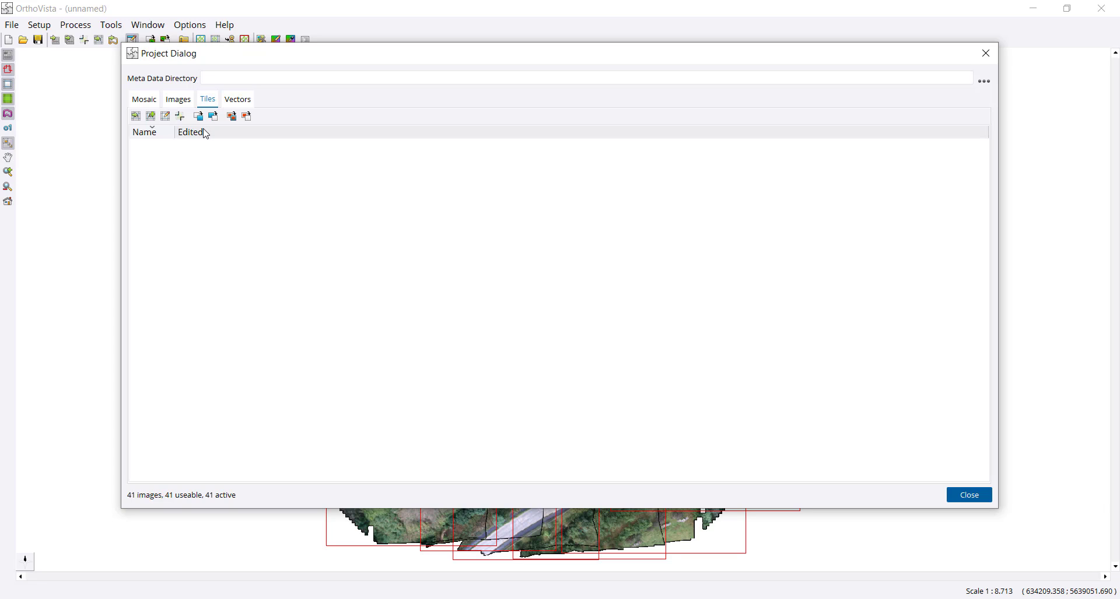
left_click(139, 119)
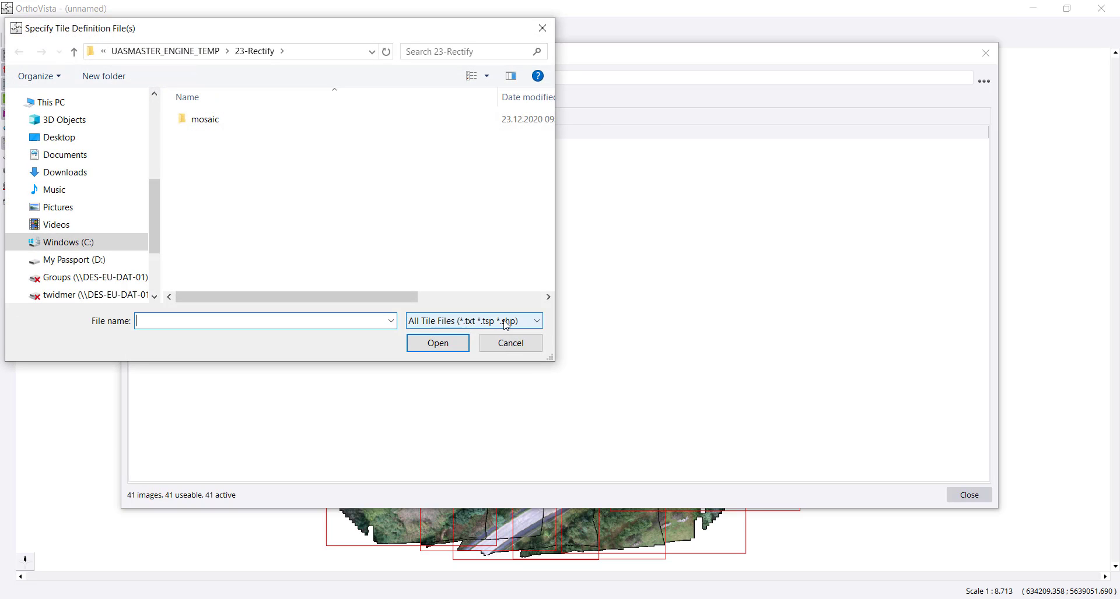
left_click(512, 349)
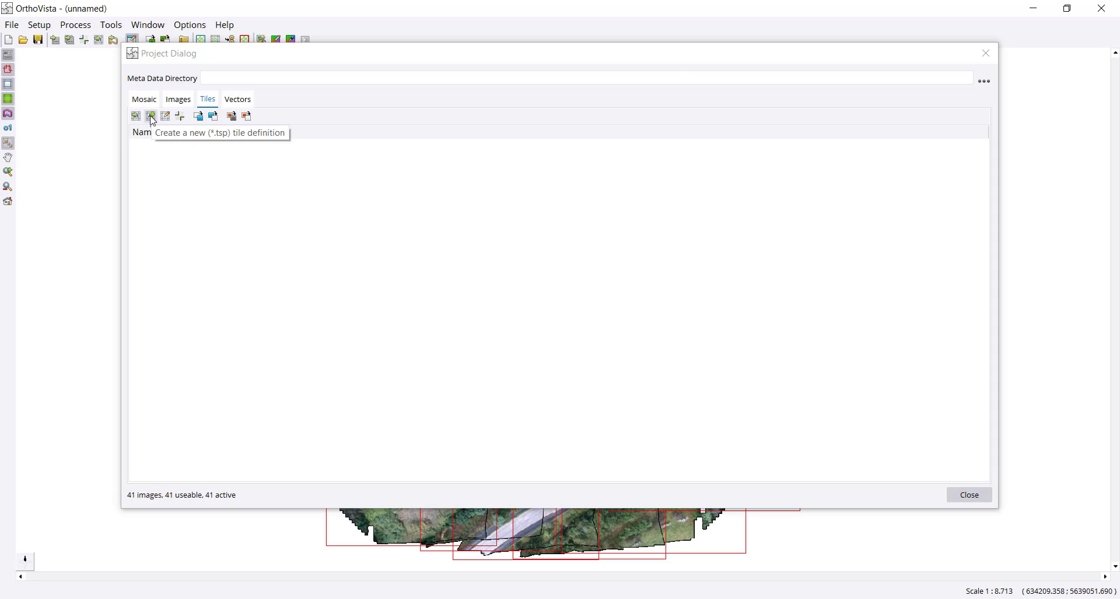
Create a new tile specification named demo_tsp in the UASMaster with OrthoVista folder
left_click(151, 117)
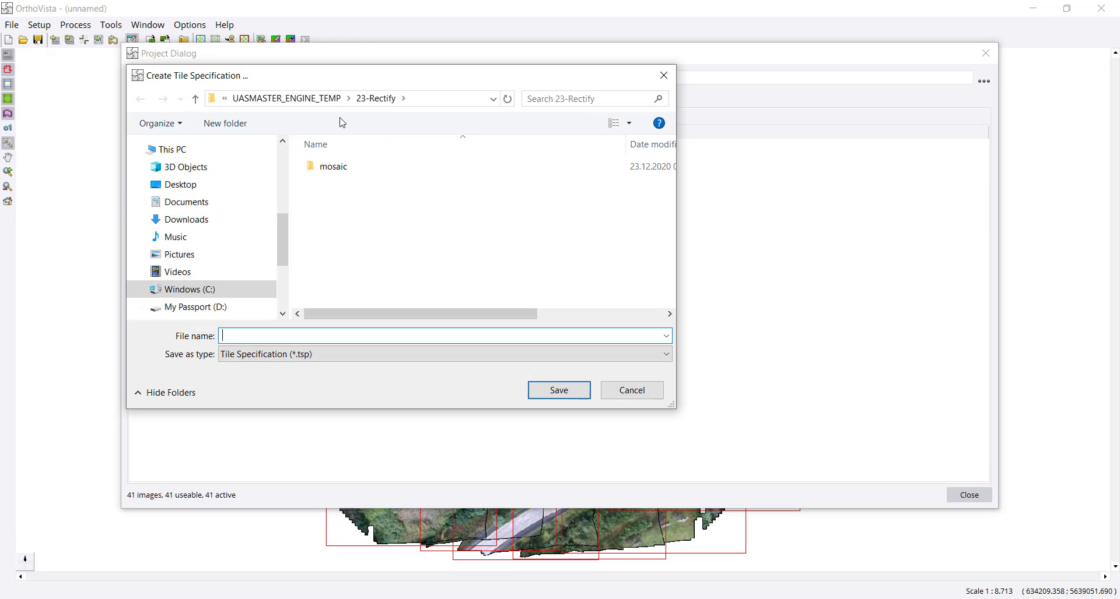
left_click(326, 102)
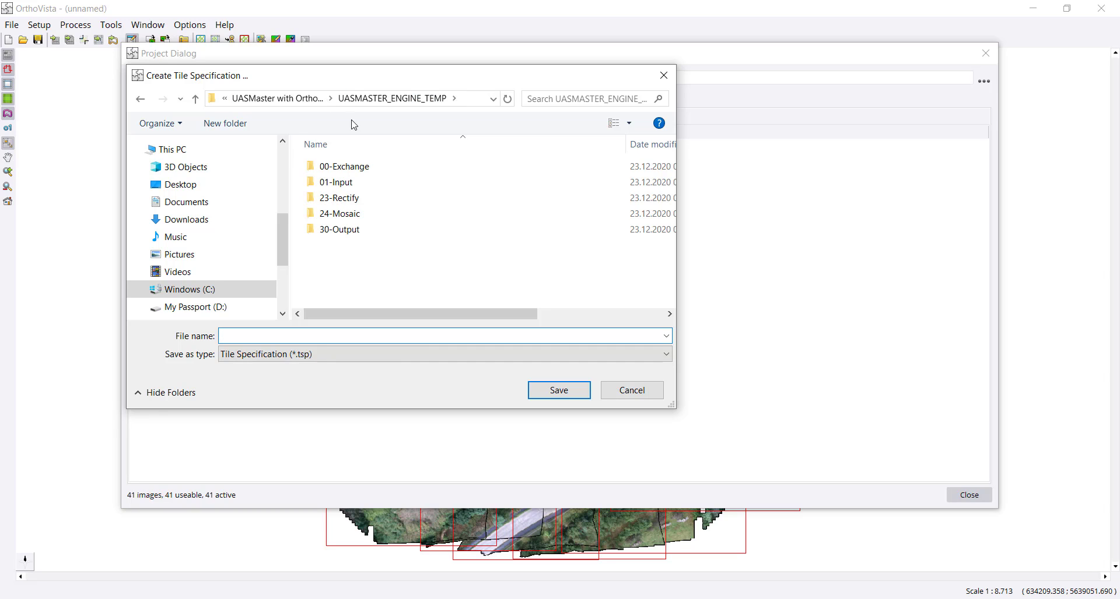
left_click(321, 99)
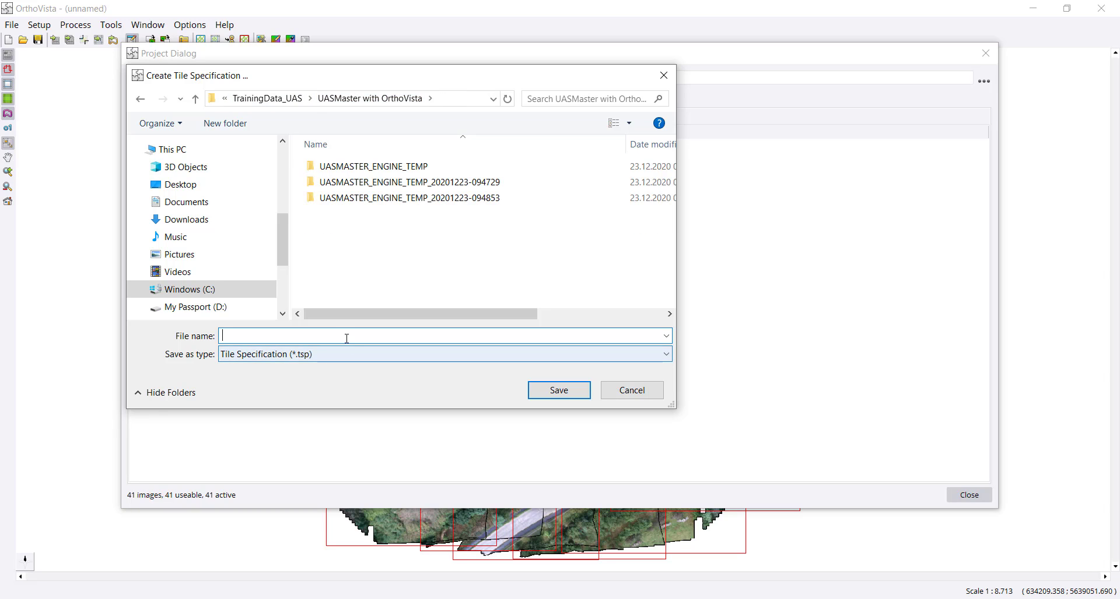
type("demo")
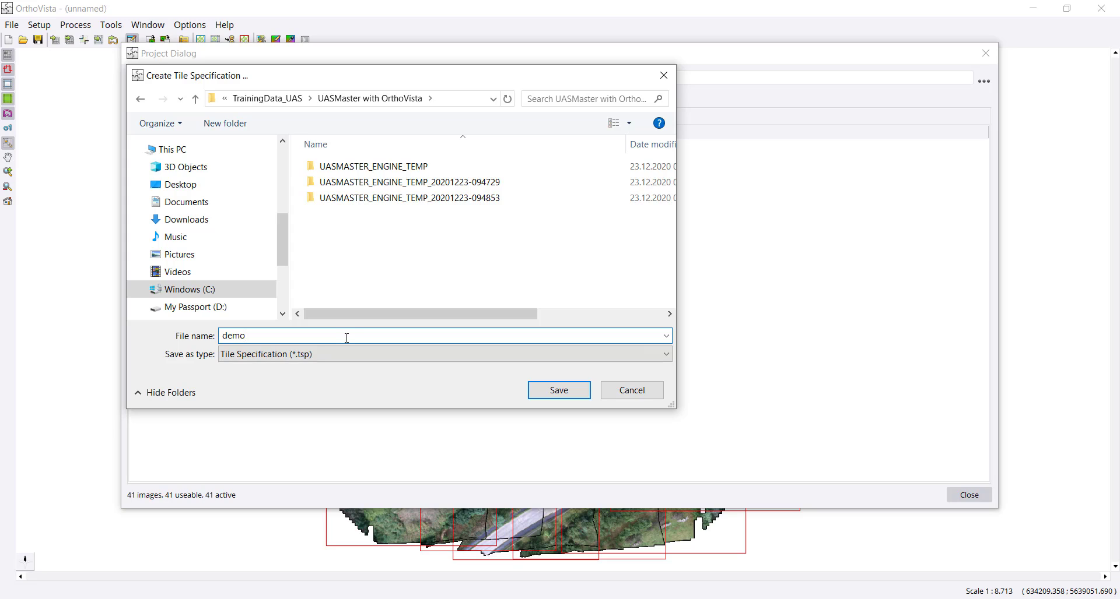
type("_tsp")
left_click(558, 390)
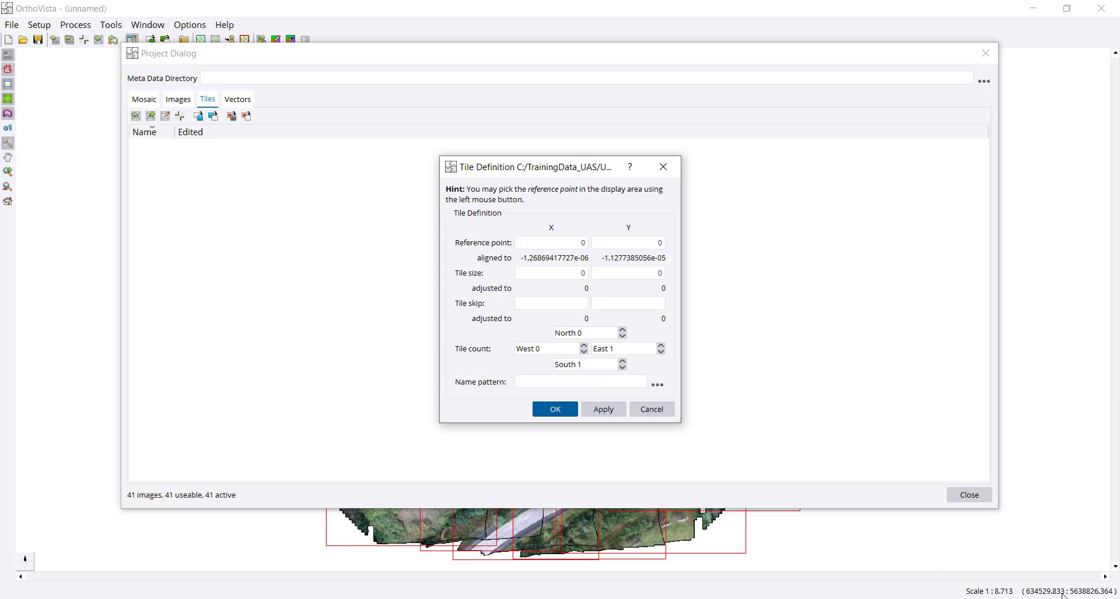
Pick the tile reference point near the mosaic's lower-left corner and round it to X 634230 and Y 5638830
left_click(305, 553)
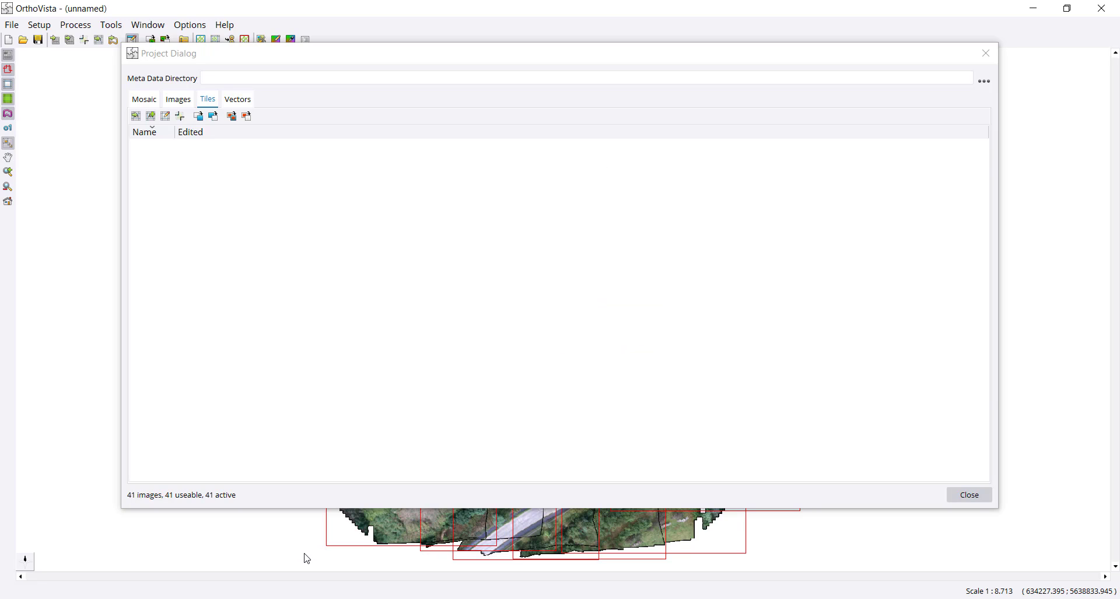
mouse_move(665, 592)
left_click(693, 522)
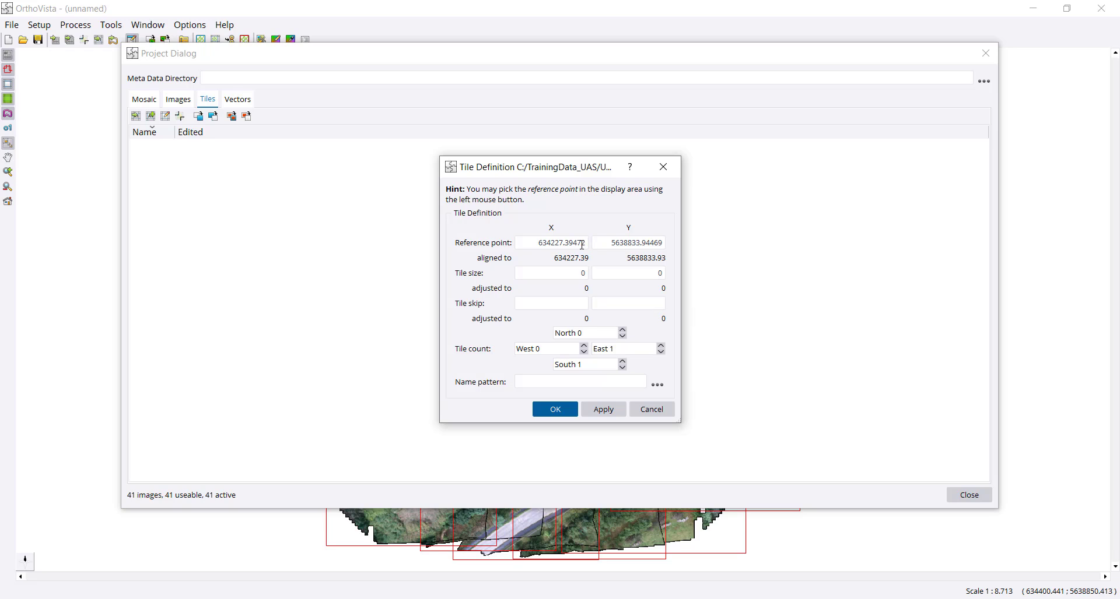
left_click(582, 269)
key("BackSpace")
left_click(557, 243)
type("230")
left_click_drag(635, 243, 719, 243)
type("0")
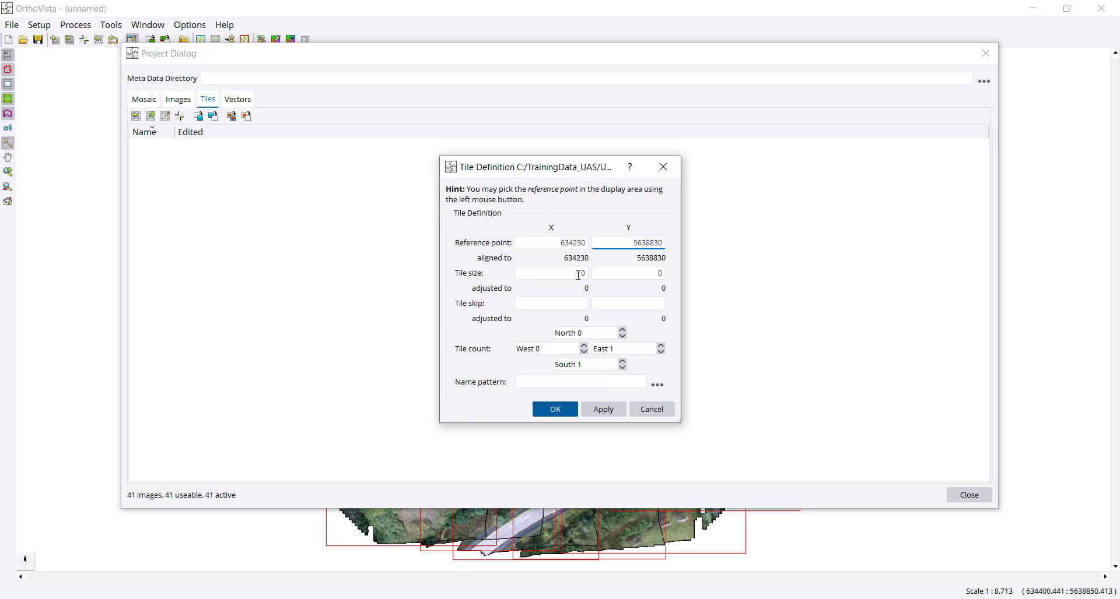
Set the tile size to 50 in X and 50 in Y and apply the definition
left_click(578, 275)
key("BackSpace")
type("50")
left_click(632, 274)
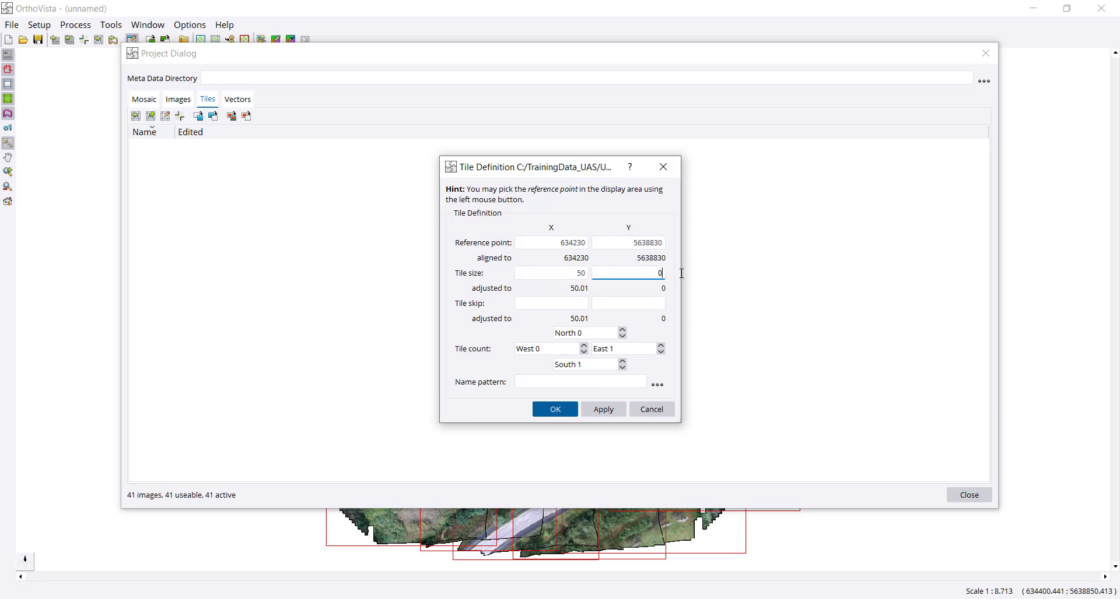
key("BackSpace")
type("50")
left_click(623, 411)
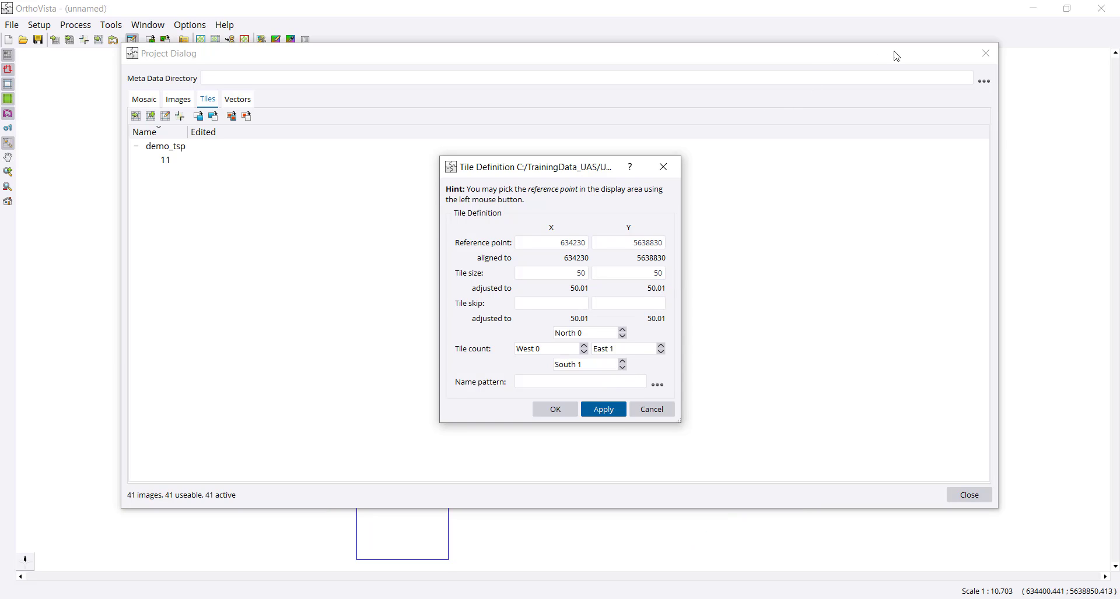
Move the Project Dialog off the mosaic, then set the tile count to North 3 and South 0 and apply it
left_click_drag(905, 55, 202, 489)
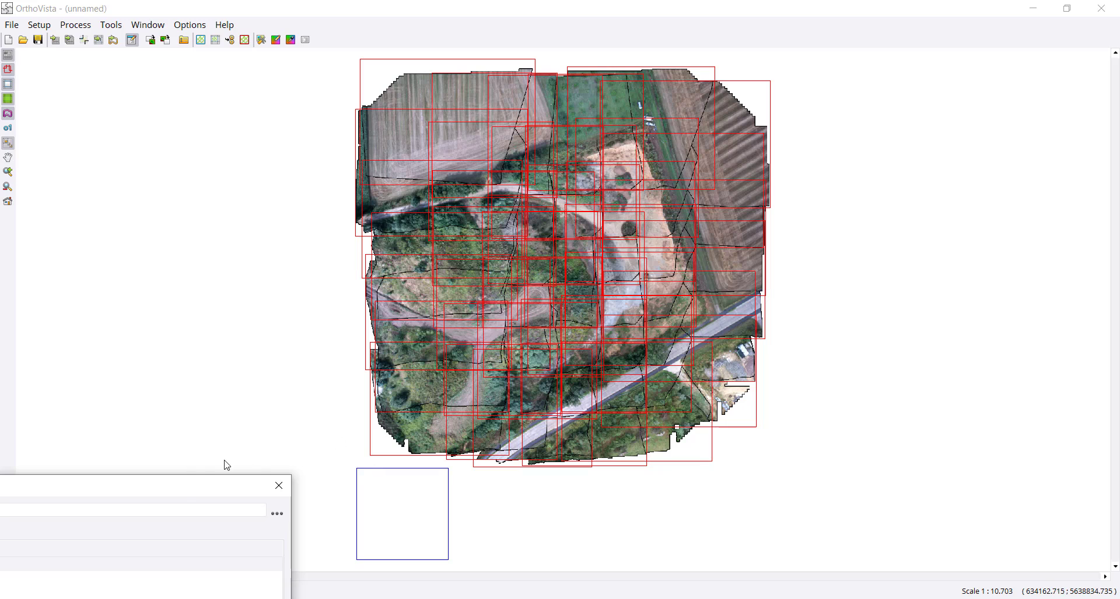
left_click_drag(184, 491, 273, 133)
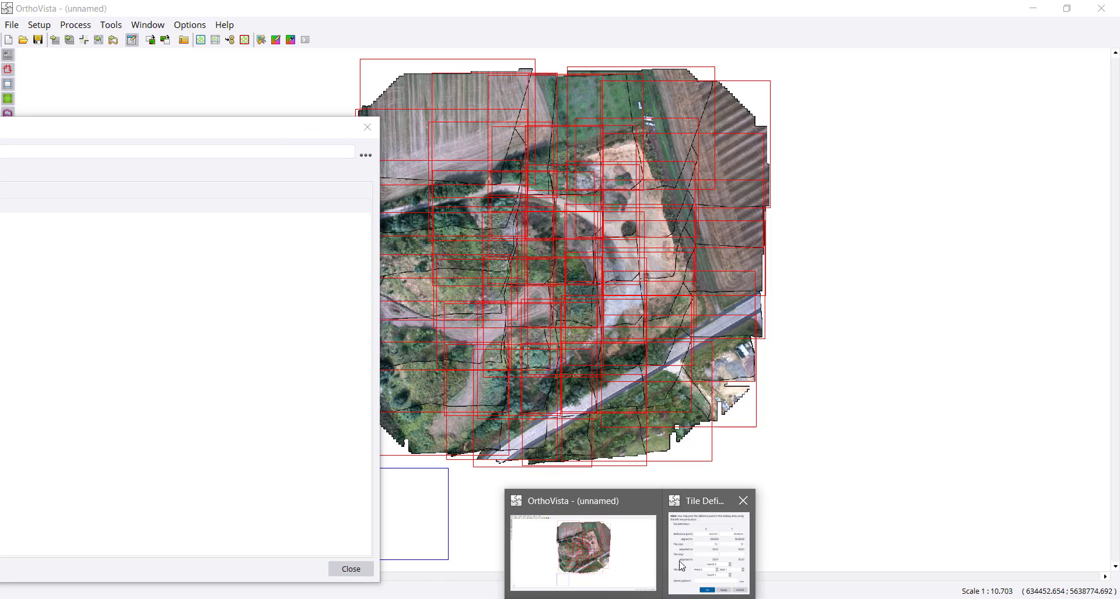
left_click(705, 546)
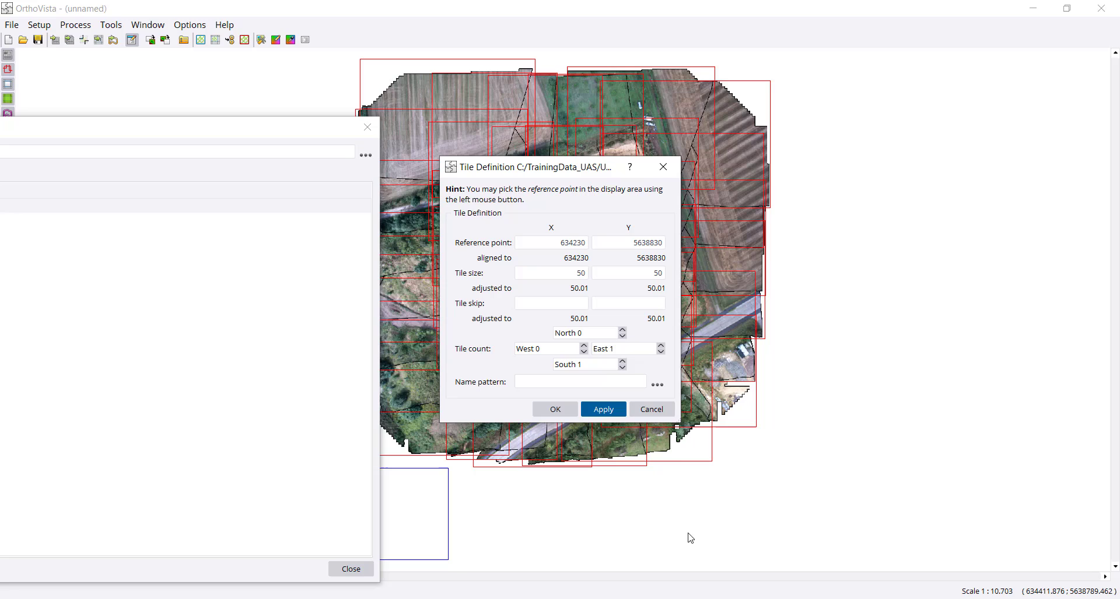
left_click(622, 368)
left_click(623, 330)
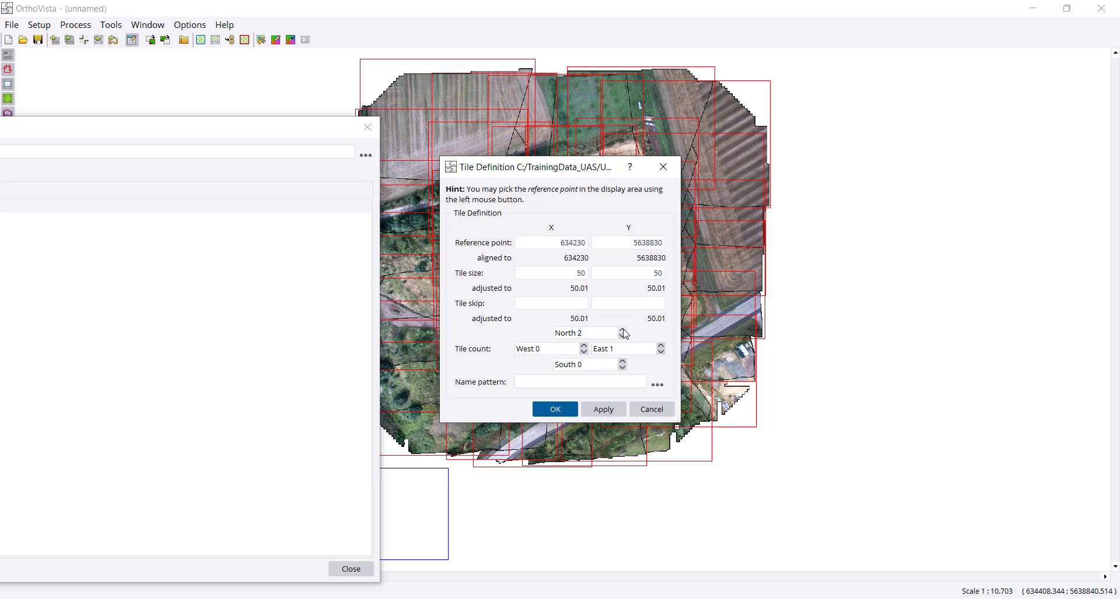
left_click(622, 330)
left_click(603, 409)
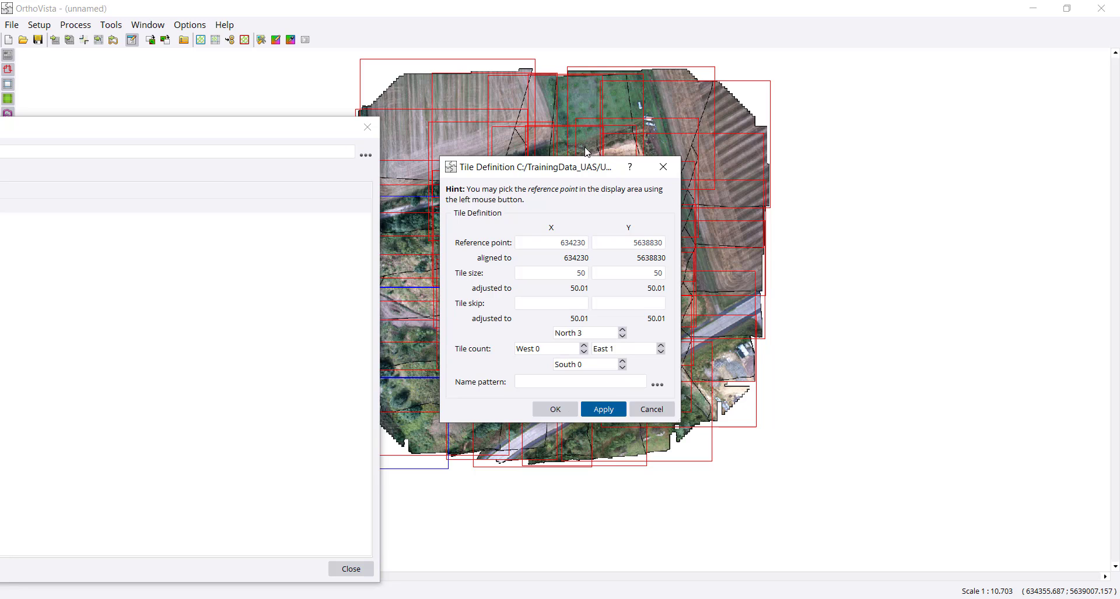
Move the Tile Definition and Project dialogs aside to uncover the tile column over the mosaic
left_click_drag(578, 169, 845, 177)
left_click(299, 129)
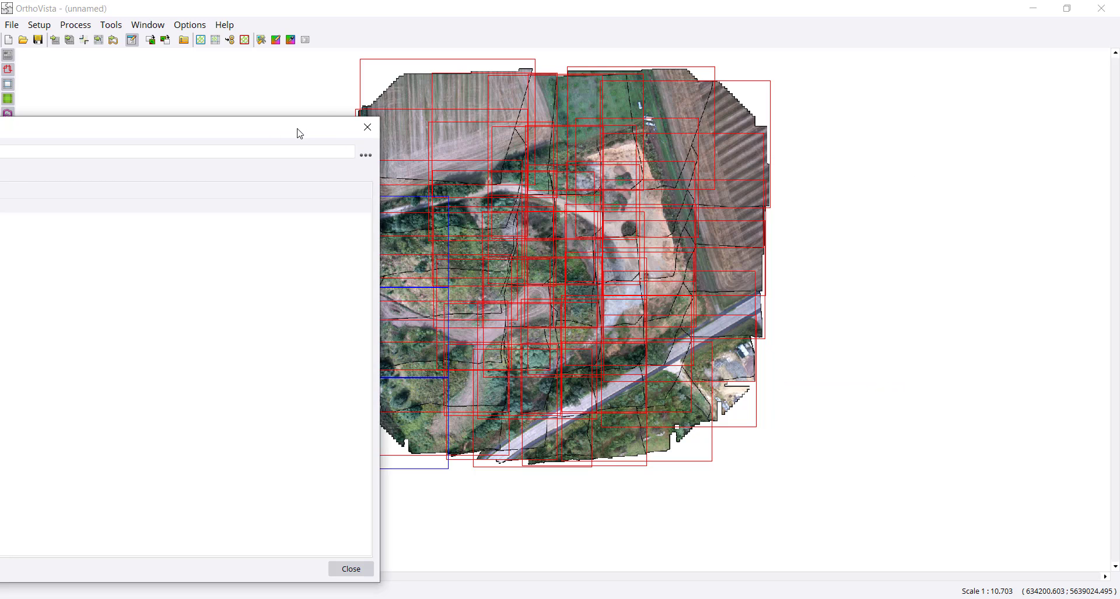
left_click_drag(300, 134, 207, 131)
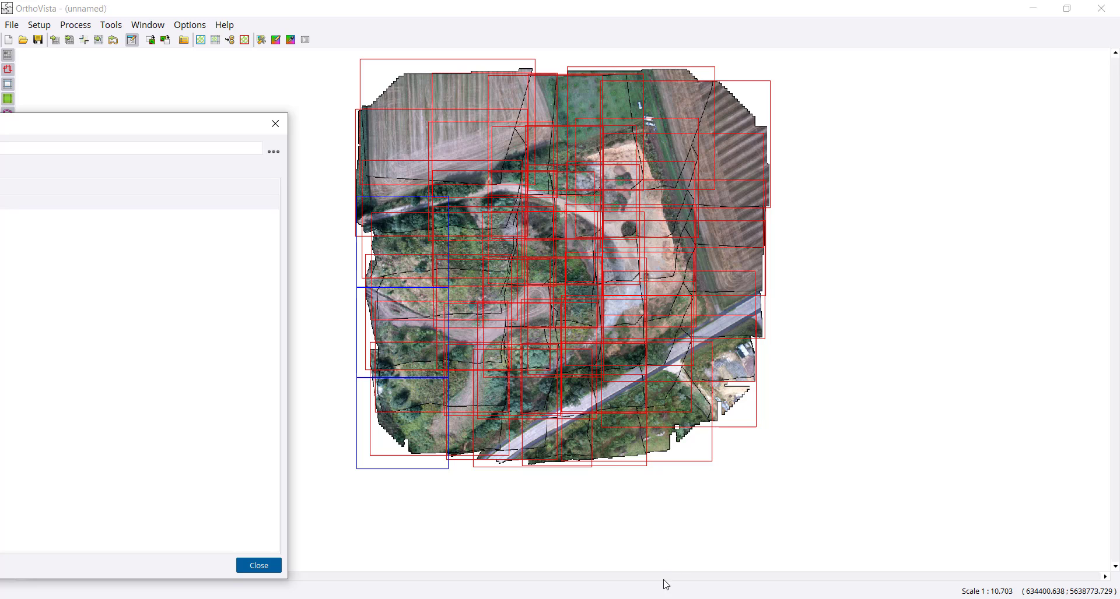
mouse_move(679, 590)
left_click(685, 570)
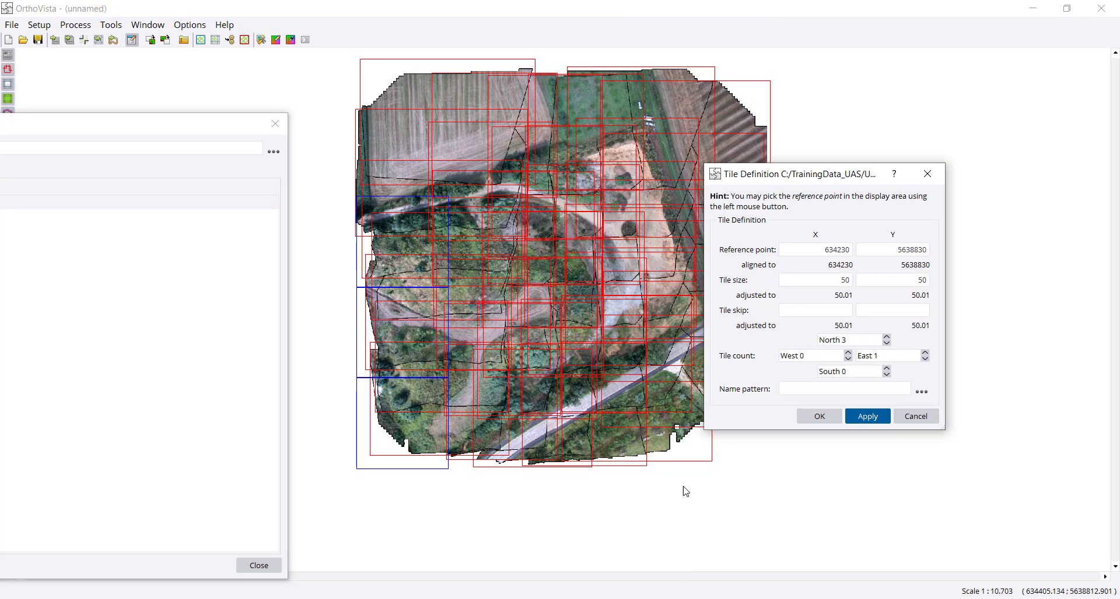
Increase the tile count to North 5 and East 5, apply it and dismiss the status window
left_click(886, 338)
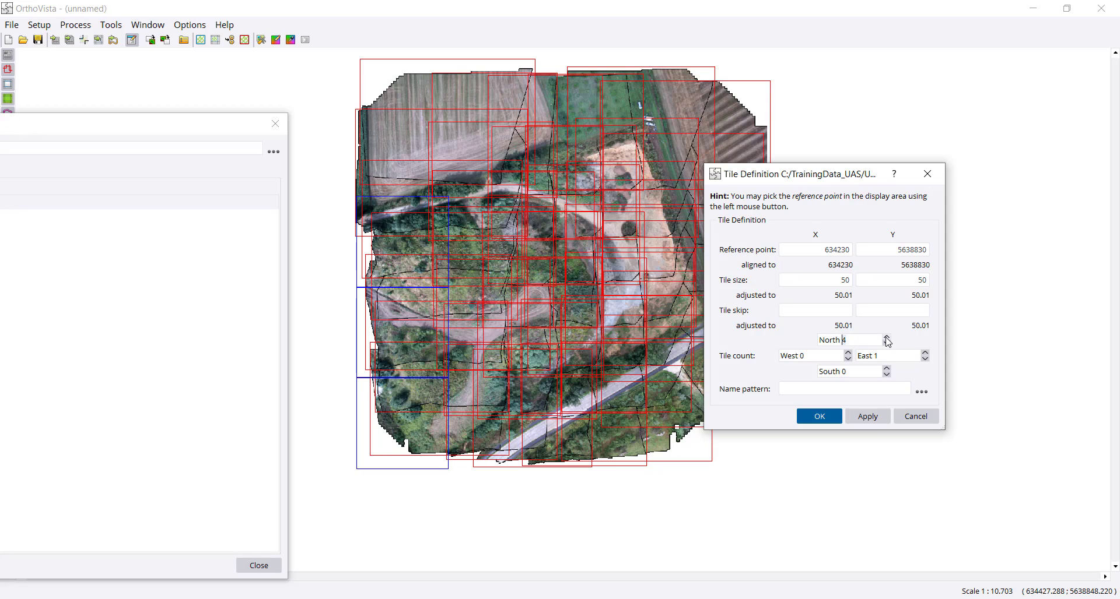
left_click(885, 339)
left_click(925, 353)
left_click(924, 353)
left_click(925, 353)
left_click(925, 353)
left_click(867, 416)
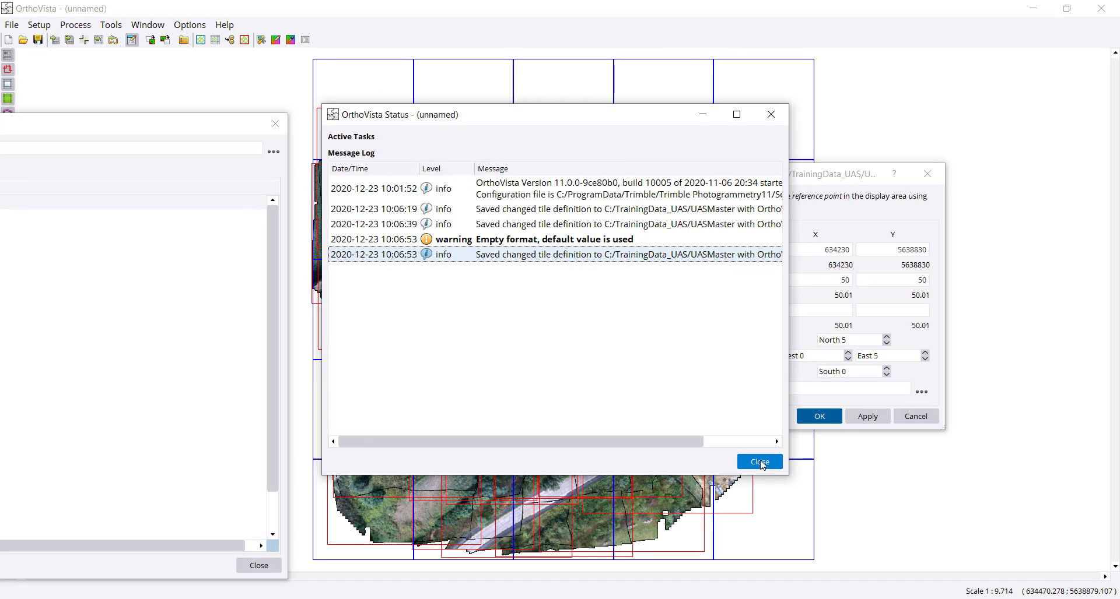
left_click(760, 462)
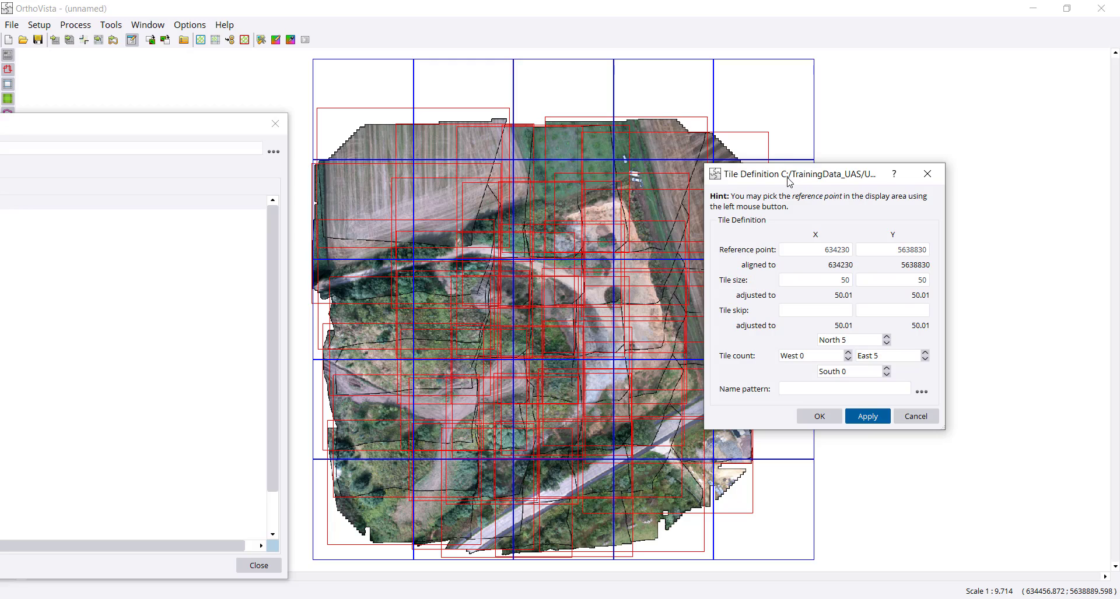
Move the Tile Definition dialog clear of the mosaic and set the tile size to 60 in X and 60 in Y
left_click_drag(790, 181, 921, 126)
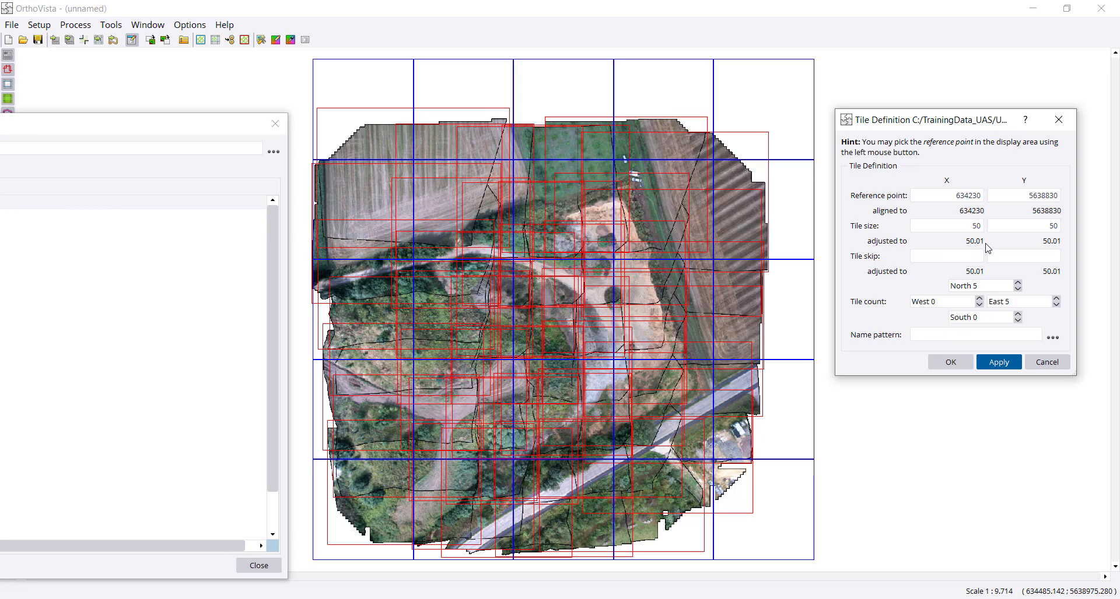
double_click(974, 226)
type("60")
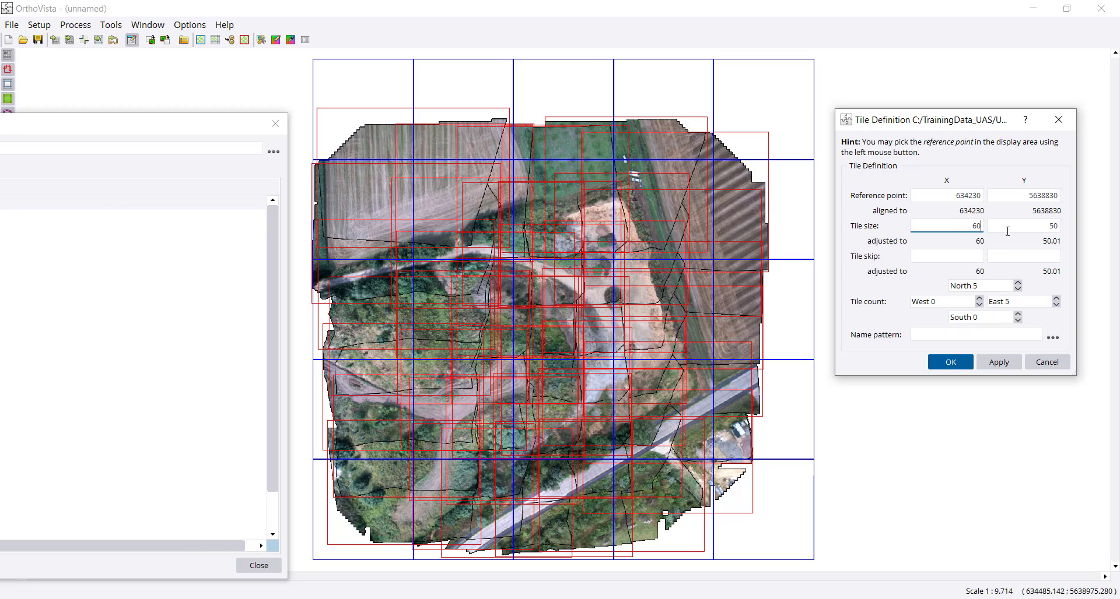
left_click(1058, 226)
key("BackSpace")
key("BackSpace")
type("60")
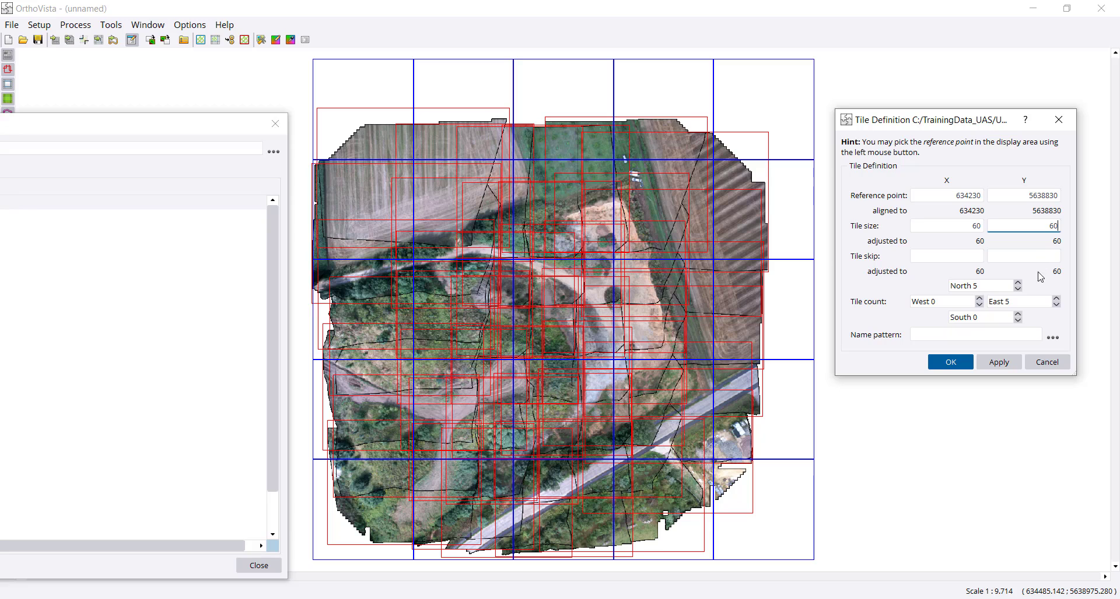
Reduce the tile count to North 4 and East 4, apply it and dismiss the status window
left_click(1017, 288)
left_click(1056, 304)
left_click(998, 362)
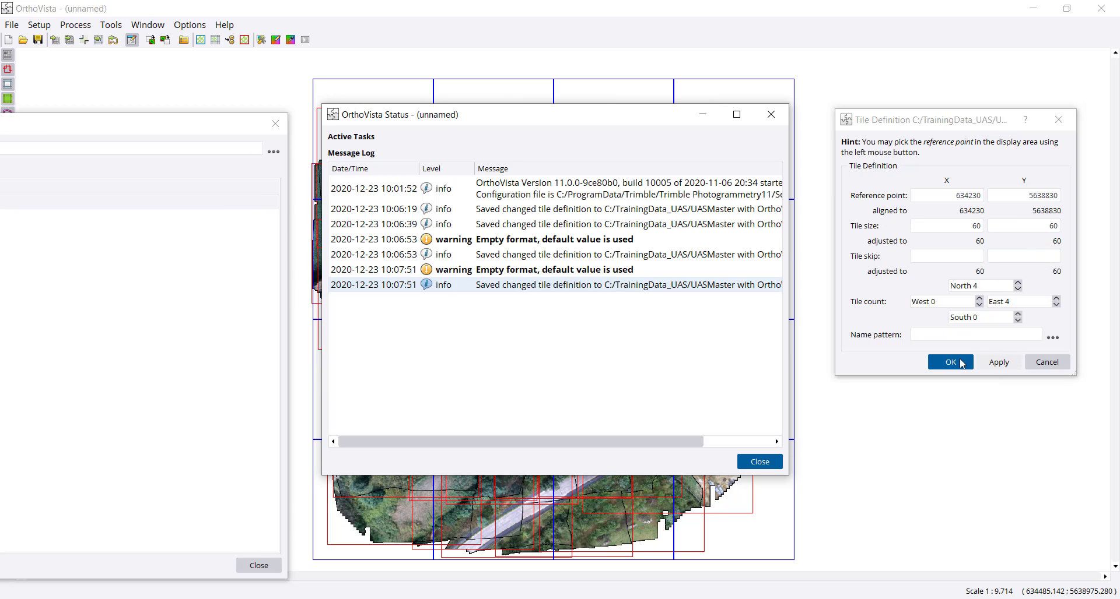
left_click(775, 460)
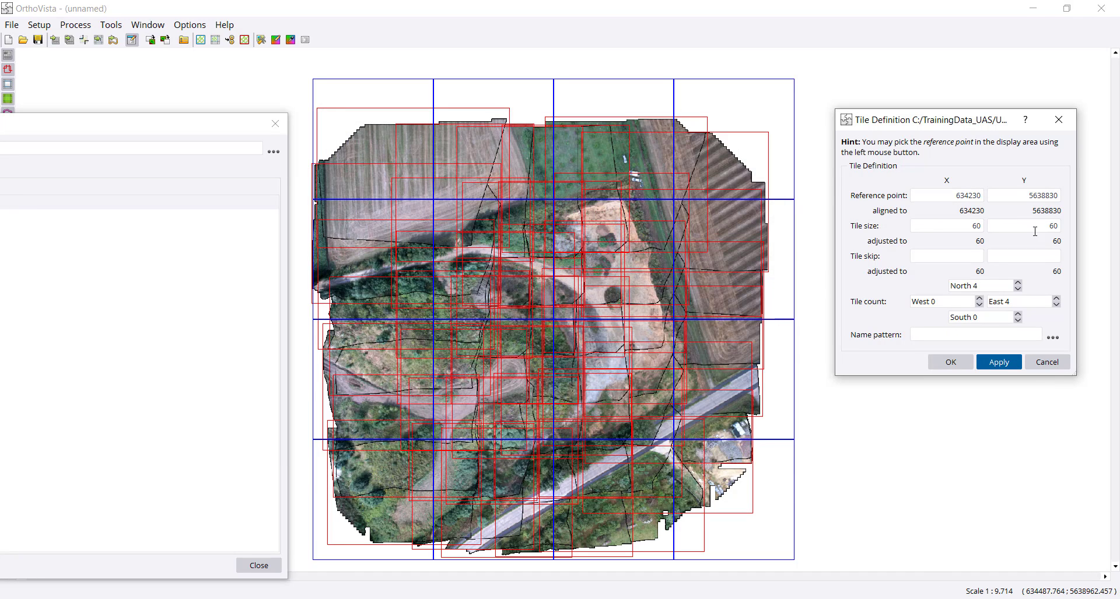
Start the tile name pattern with an X-axis coordinate module followed by a text module containing an underscore
left_click(1053, 338)
left_click(1021, 172)
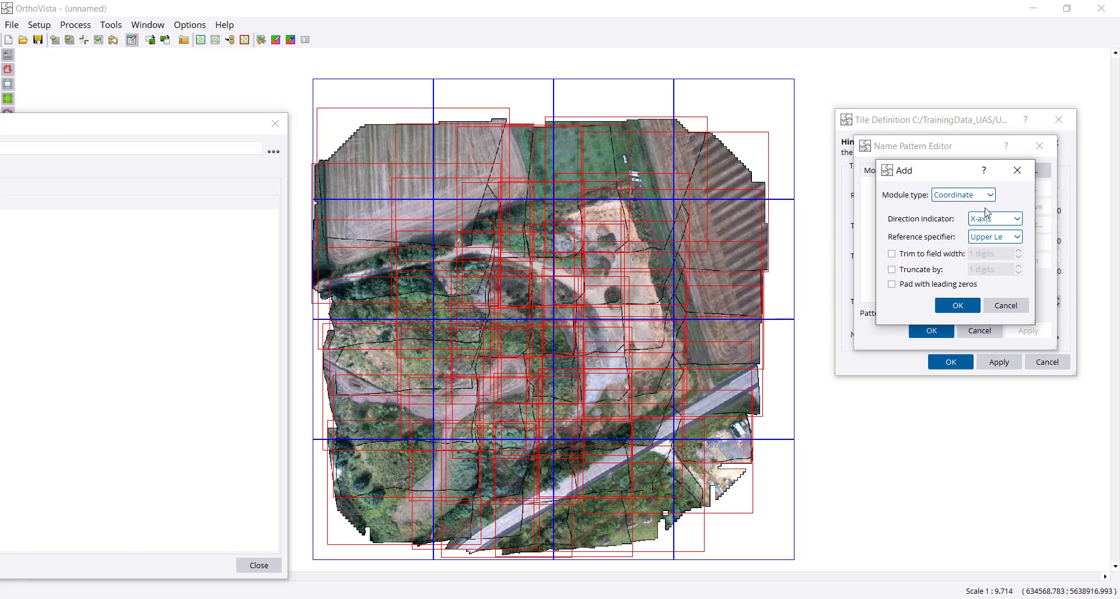
left_click(958, 306)
left_click(1023, 173)
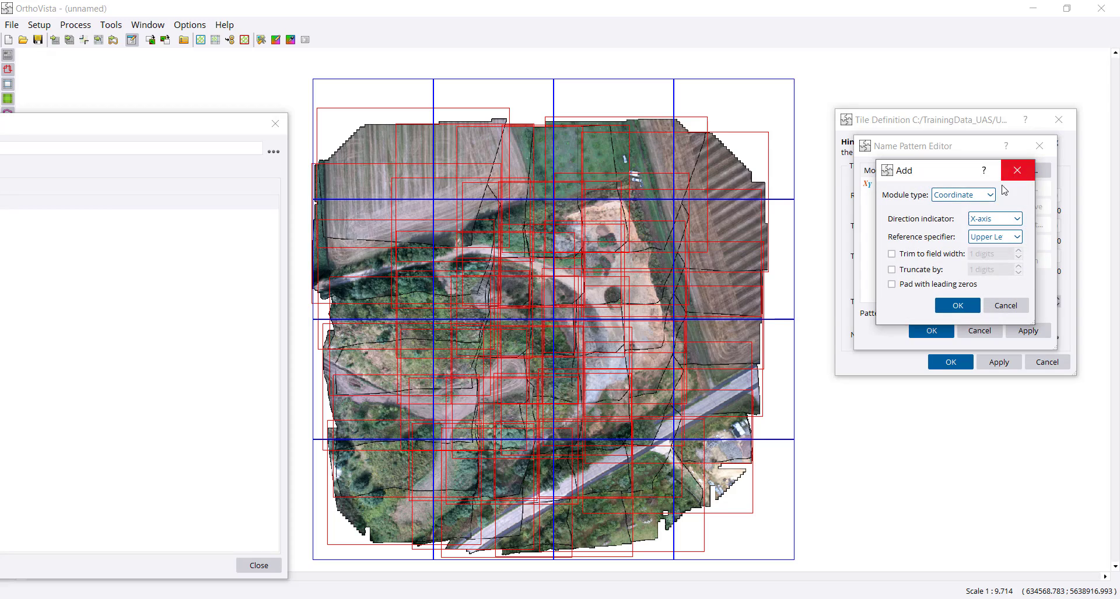
left_click(976, 197)
left_click(957, 229)
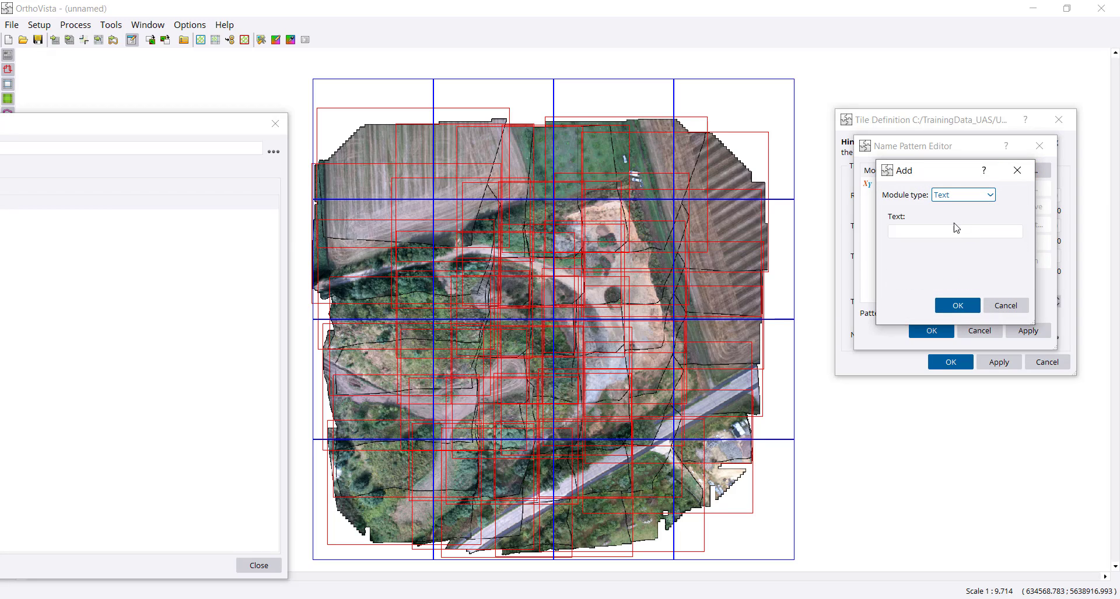
type("_")
left_click(942, 307)
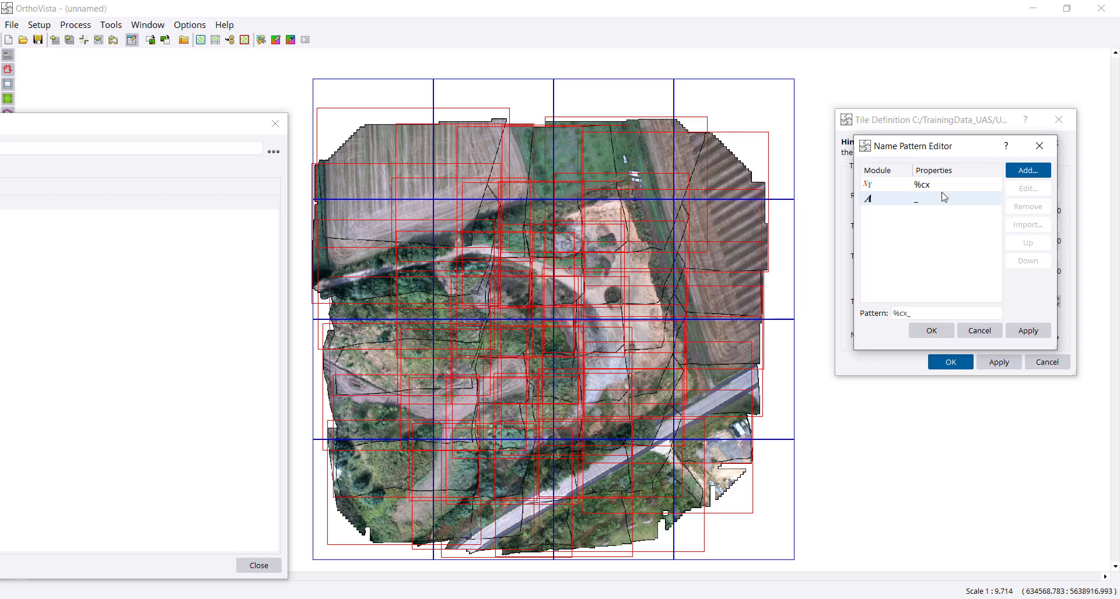
Change the reference specifier of the X-axis coordinate module to Lower Left
left_click(942, 185)
left_click(1030, 188)
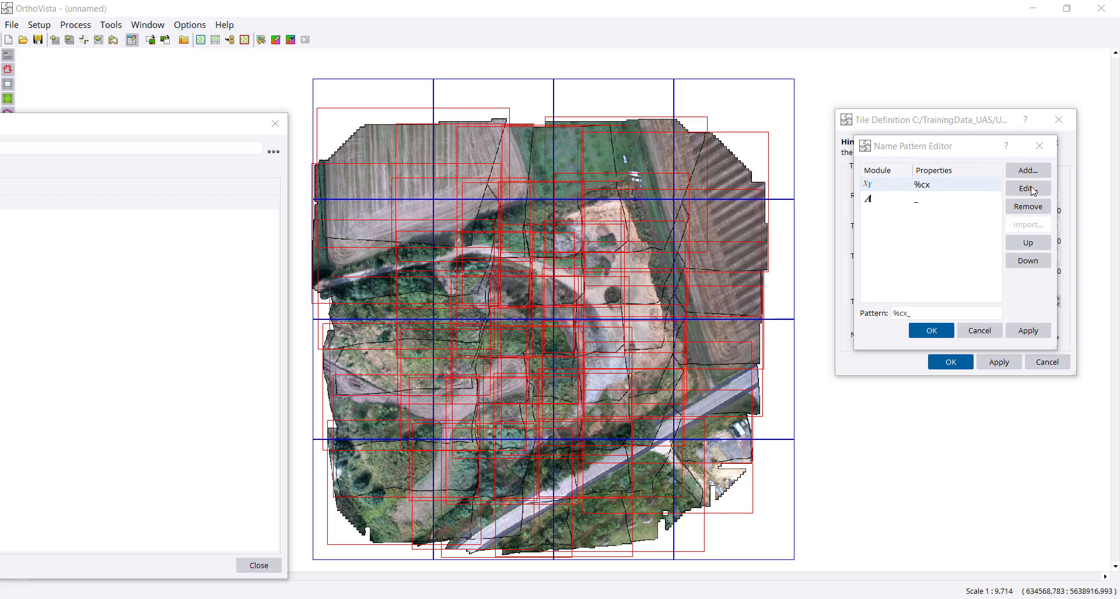
left_click(1000, 236)
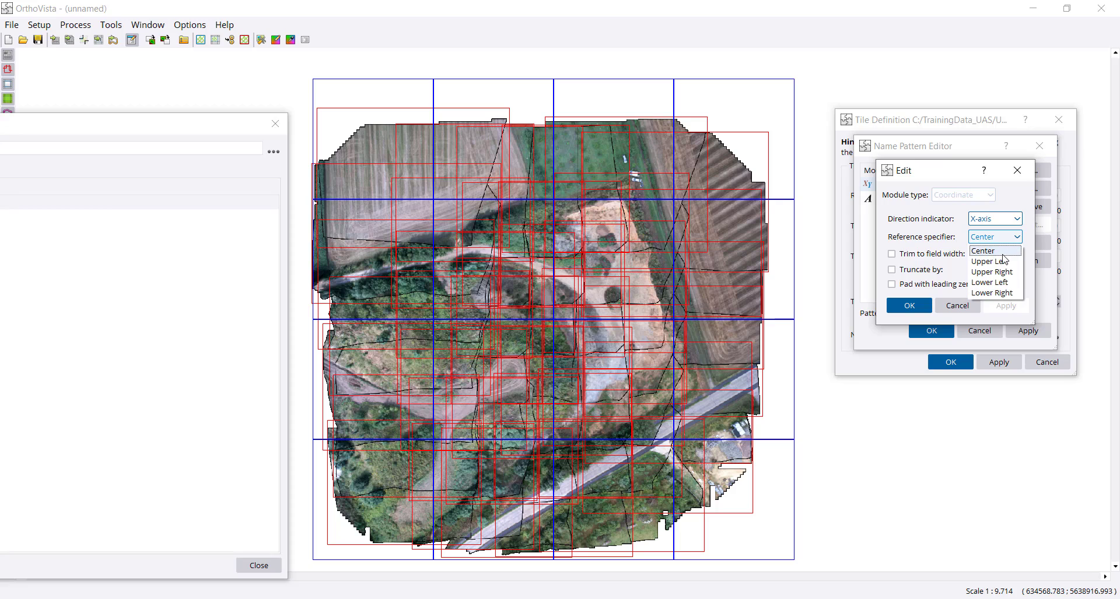
left_click(998, 282)
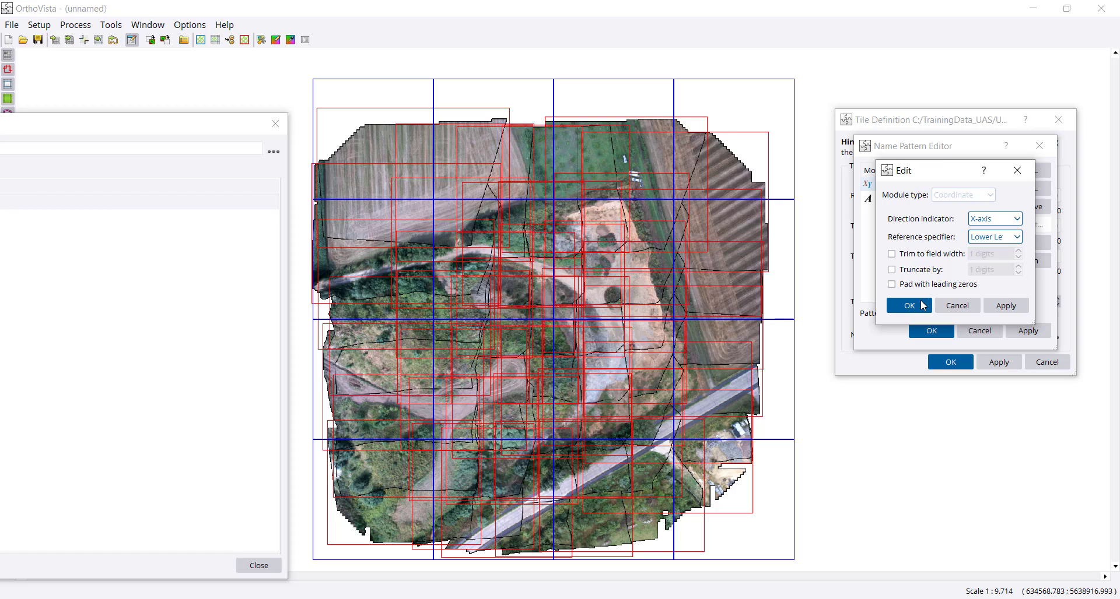
left_click(922, 305)
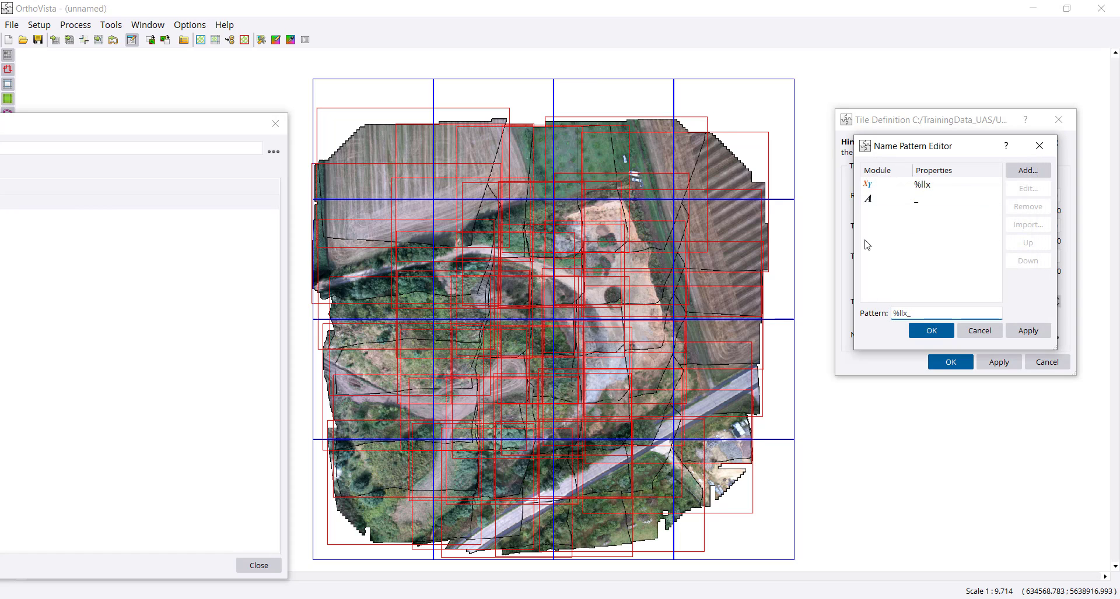
Add a Y-axis coordinate module referenced to Lower Left, then accept the name pattern and apply it to the tiles
left_click(1027, 170)
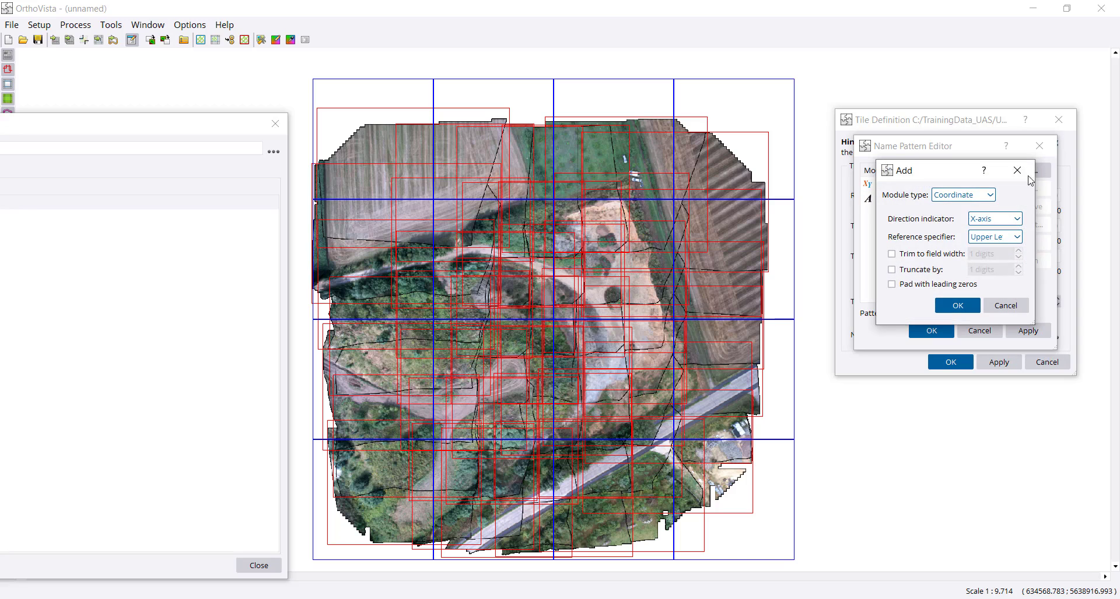
left_click(993, 216)
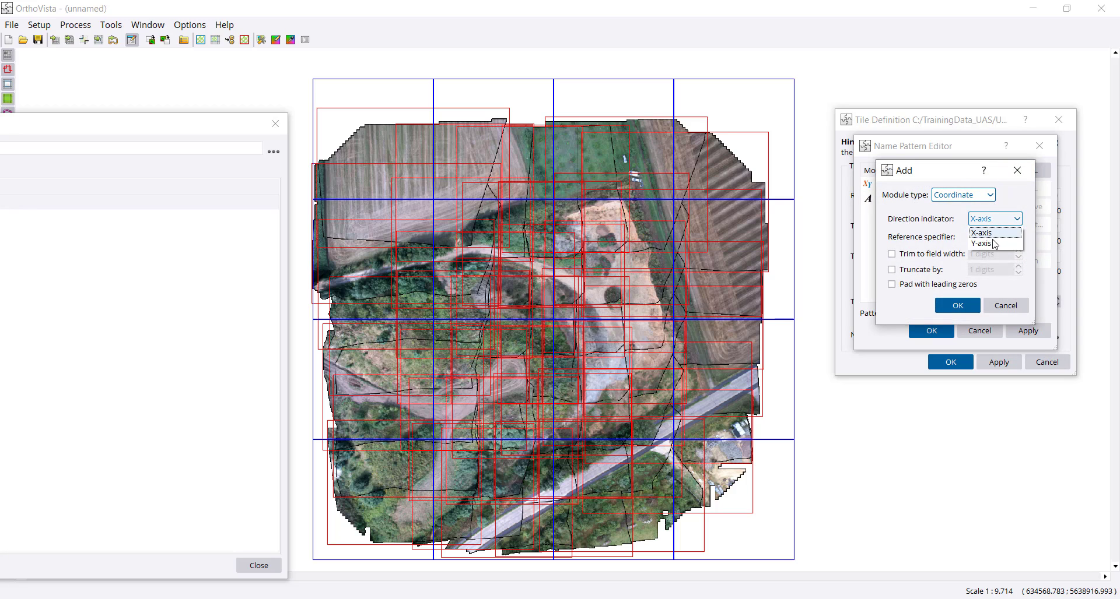
left_click(994, 243)
left_click(995, 236)
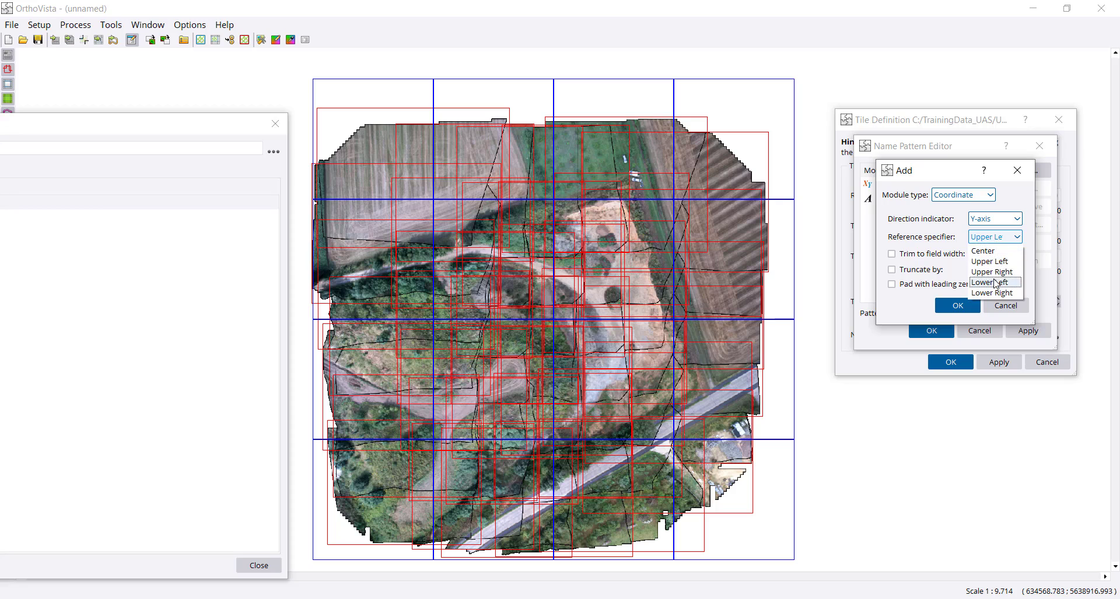
left_click(996, 283)
left_click(956, 306)
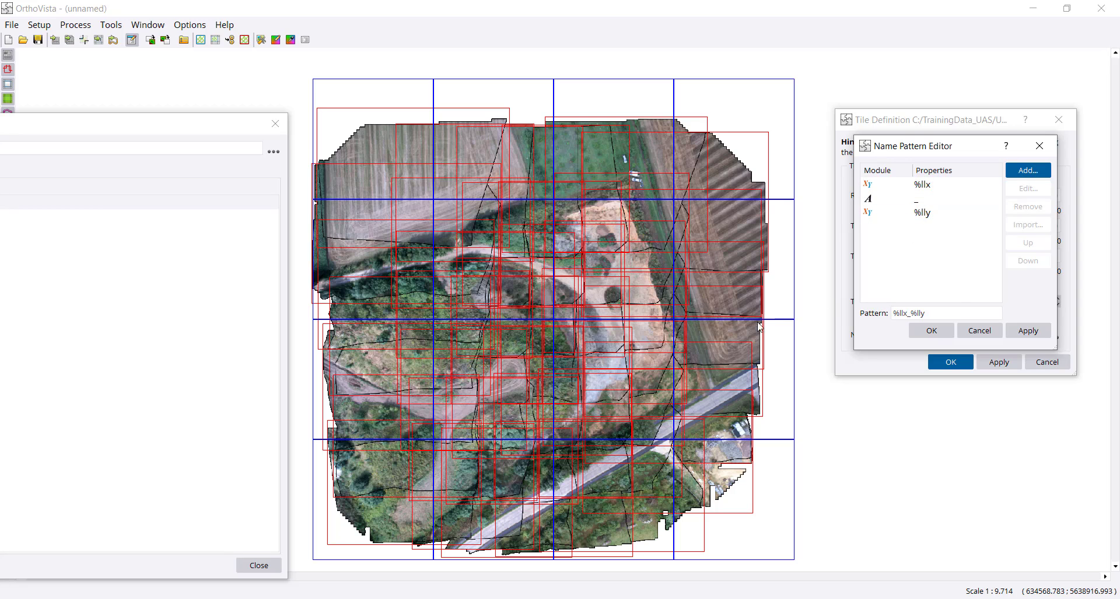
left_click(931, 331)
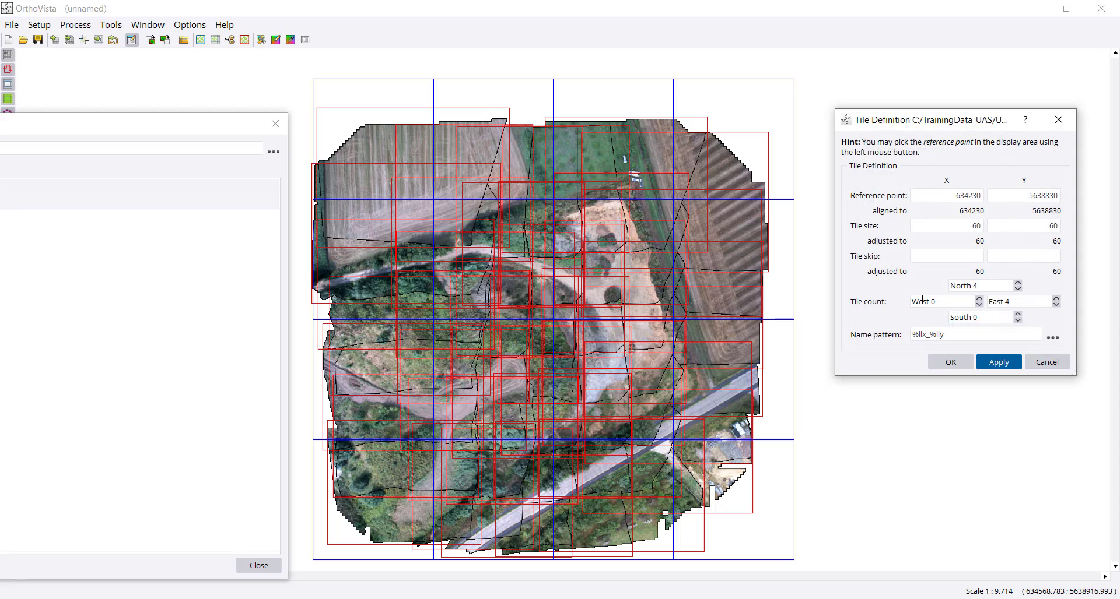
left_click(993, 366)
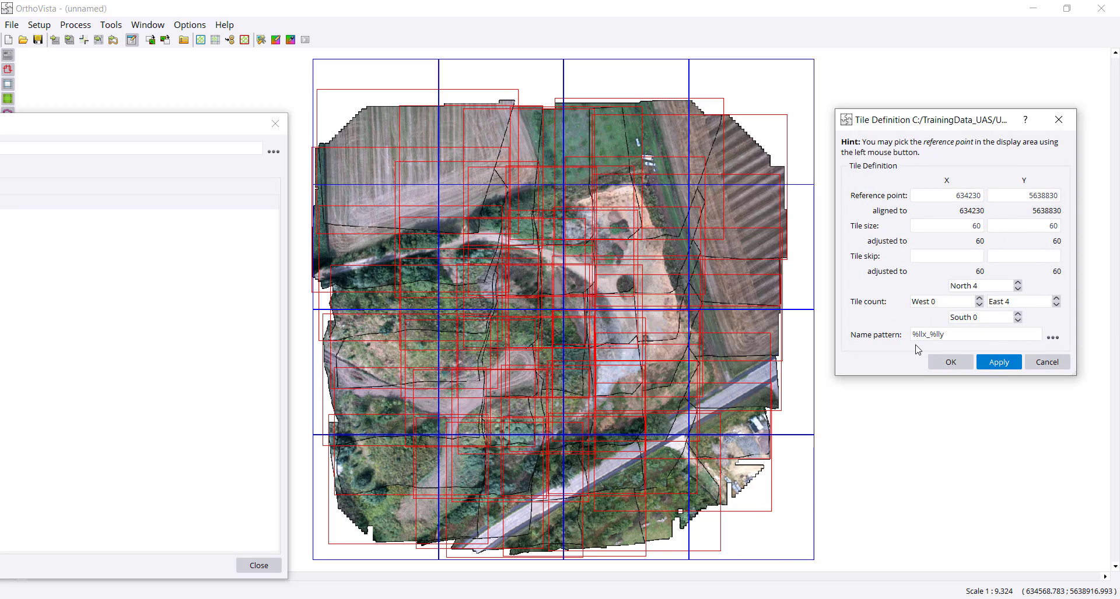
Turn on the image and tile name labels over the mosaic and confirm the tile definition
left_click_drag(204, 134, 519, 261)
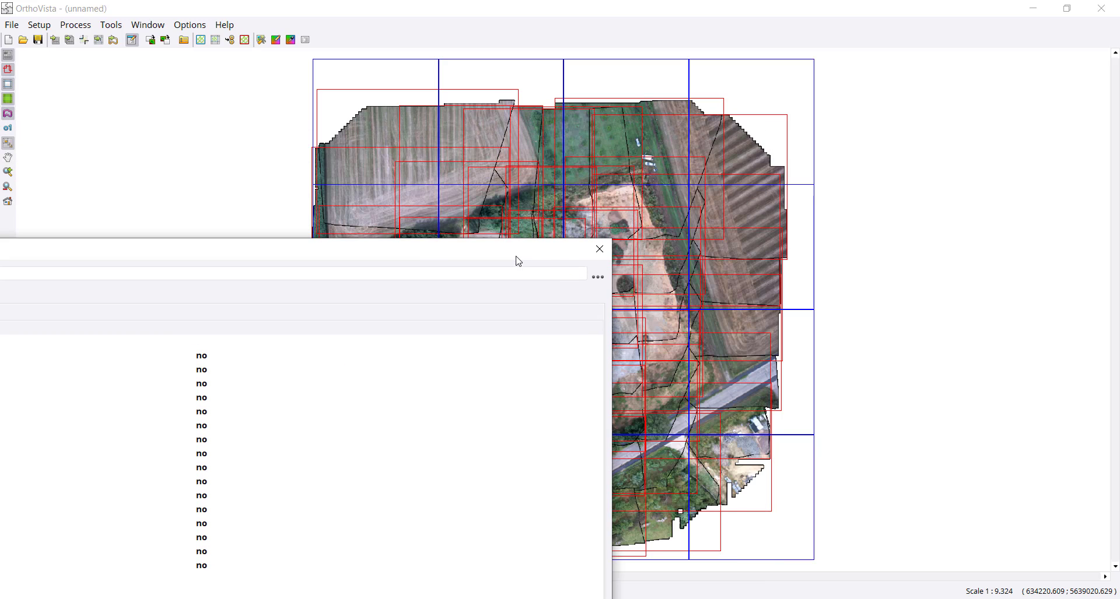
left_click(7, 127)
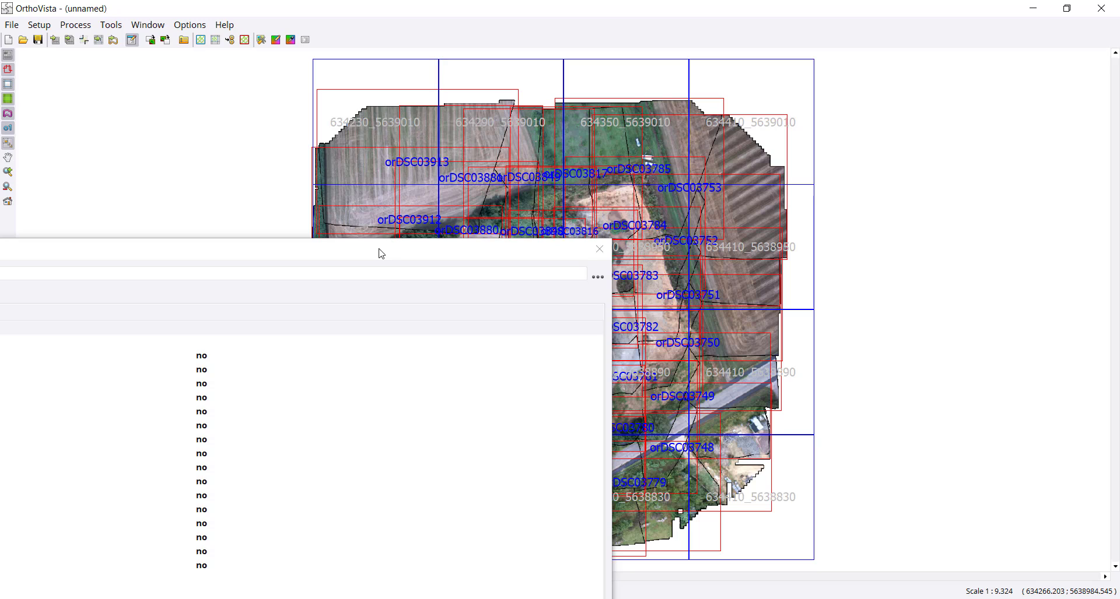
left_click_drag(381, 252, 376, 186)
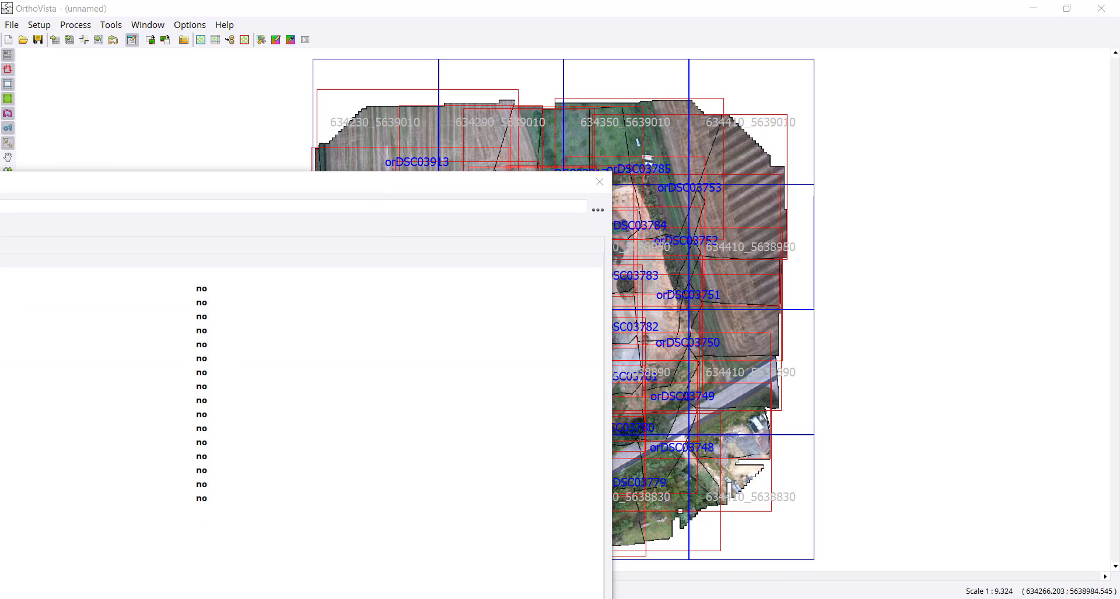
left_click(707, 551)
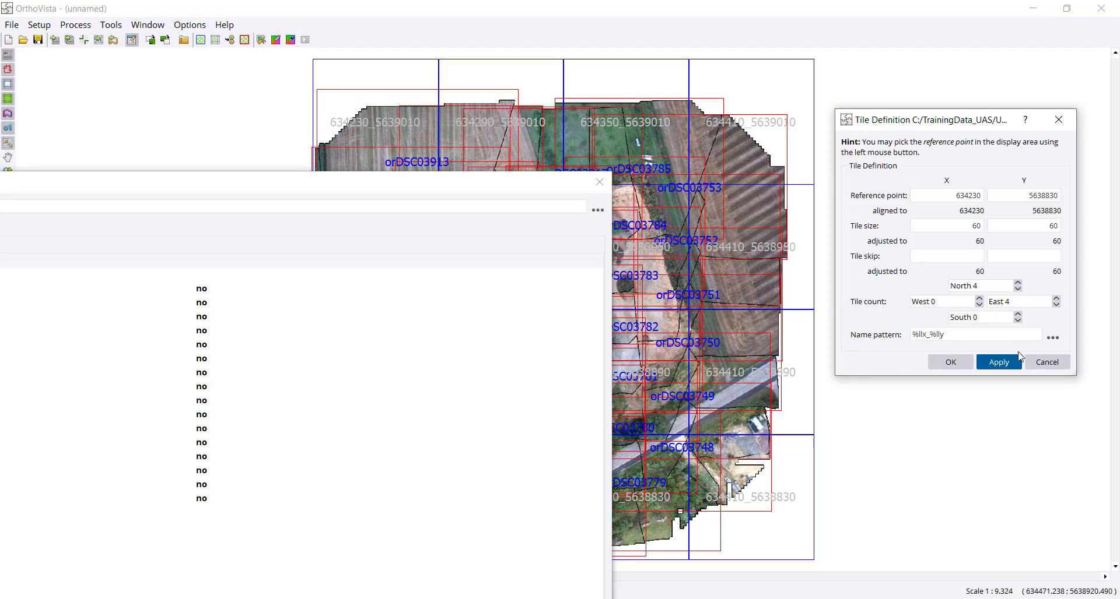
left_click(951, 362)
Bring the Project Dialog fully into view and widen the Name column to show the complete tile names
left_click_drag(418, 192, 780, 90)
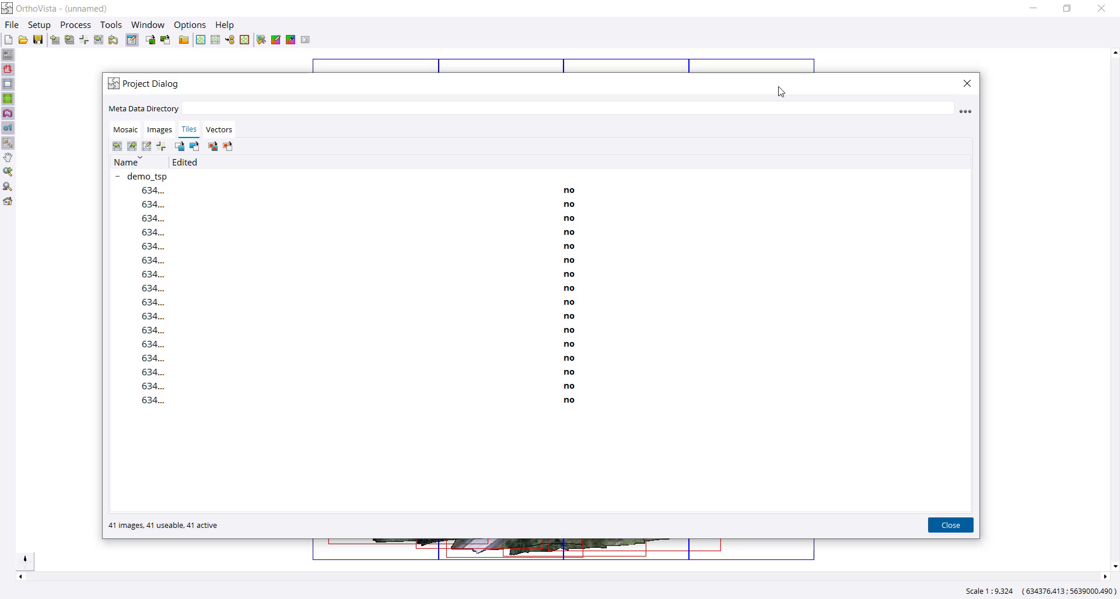
left_click_drag(170, 162, 279, 169)
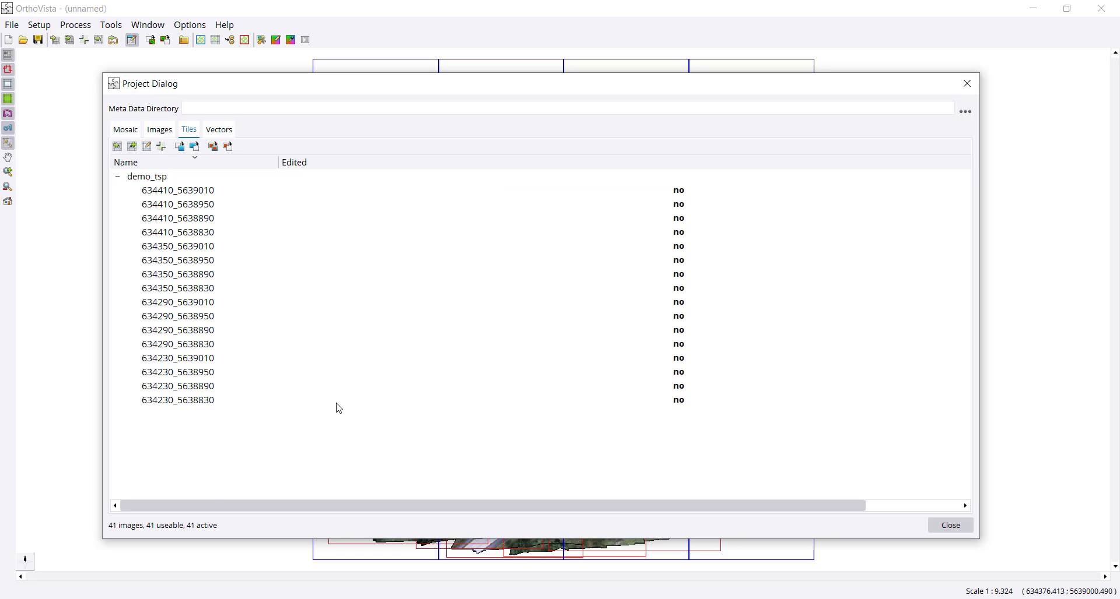
left_click_drag(338, 403, 291, 364)
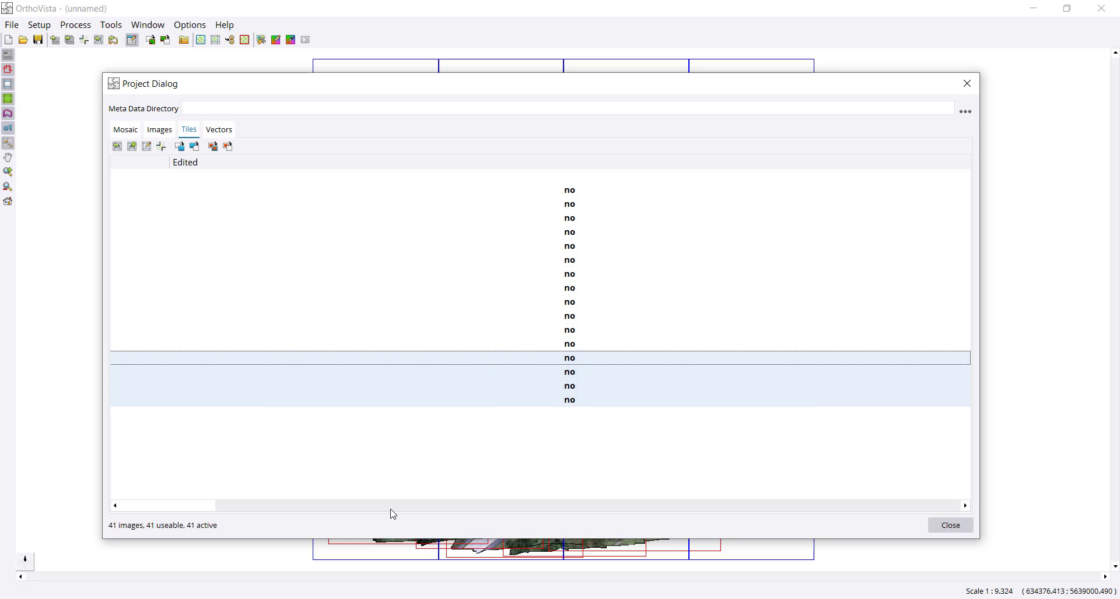
left_click_drag(390, 511, 247, 457)
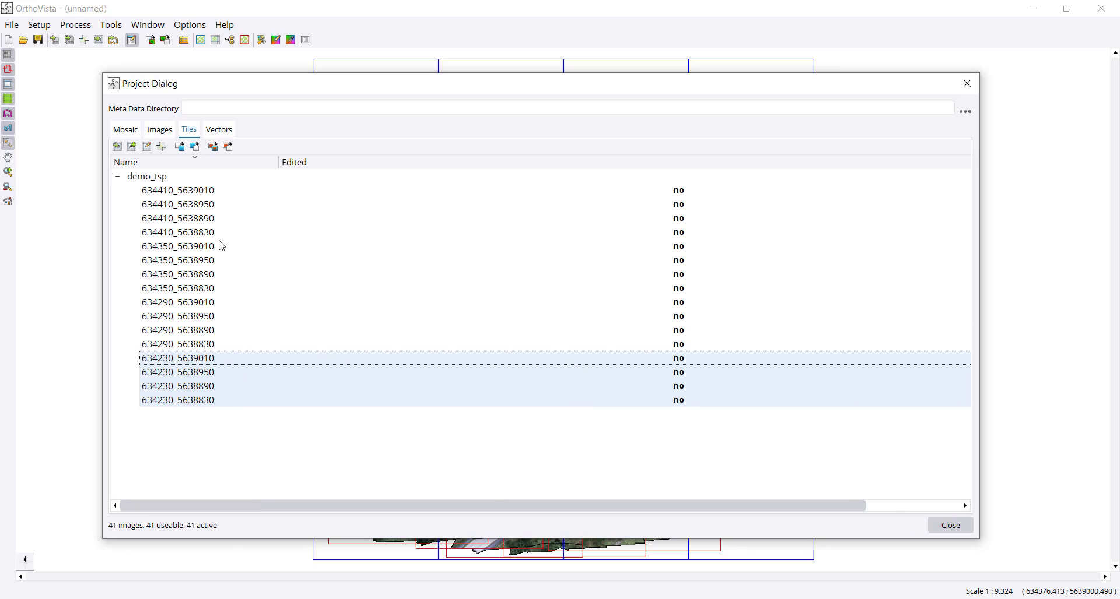
Mark all tiles of demo_tsp for output and close the Project Dialog
left_click(220, 190)
left_click(217, 400, "shift")
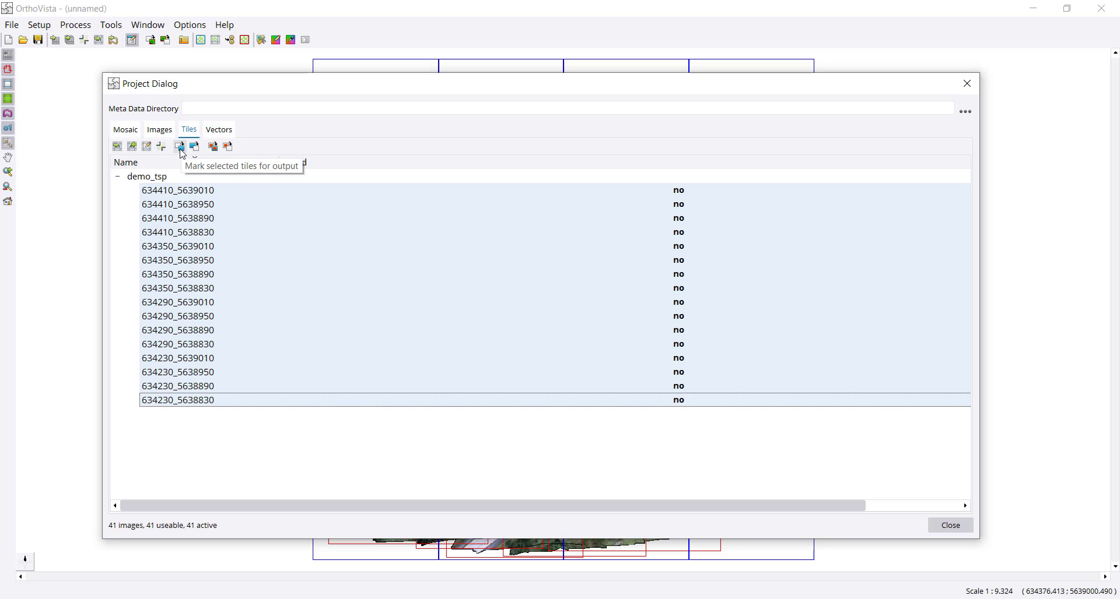
left_click(181, 150)
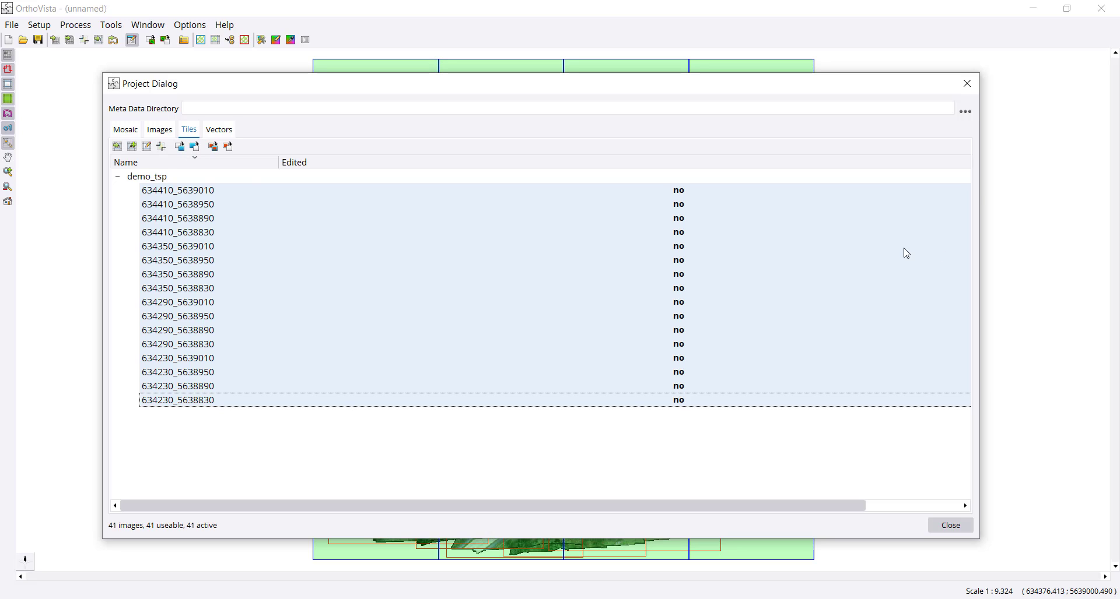
left_click(953, 526)
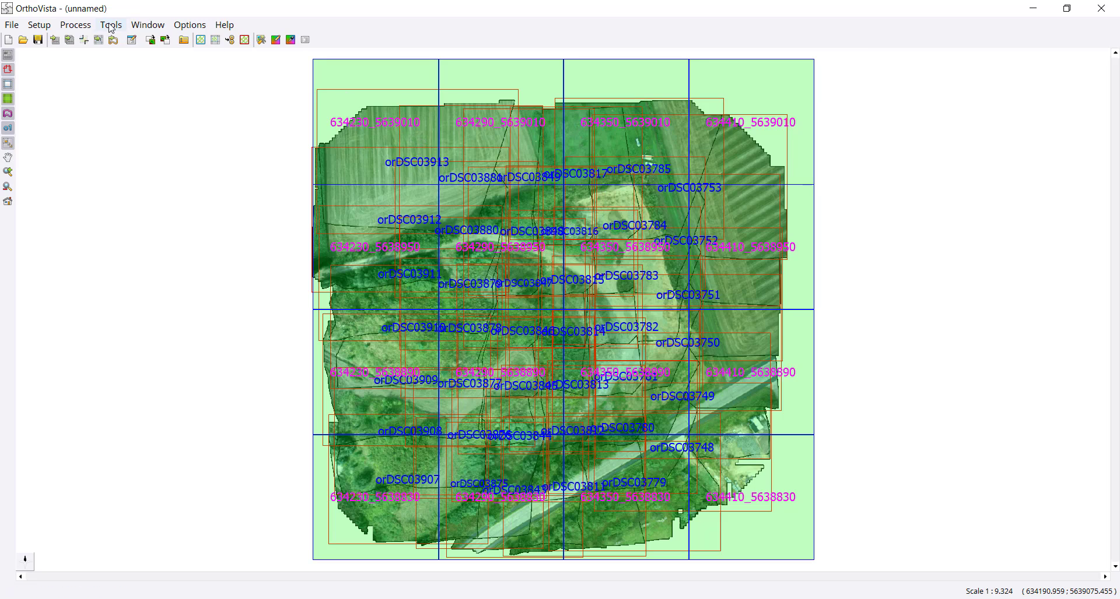
Review the global preferences for cache, parallel processing, overviews and background checking, and accept them as they are
left_click(85, 27)
left_click(84, 27)
left_click(13, 25)
mouse_move(31, 27)
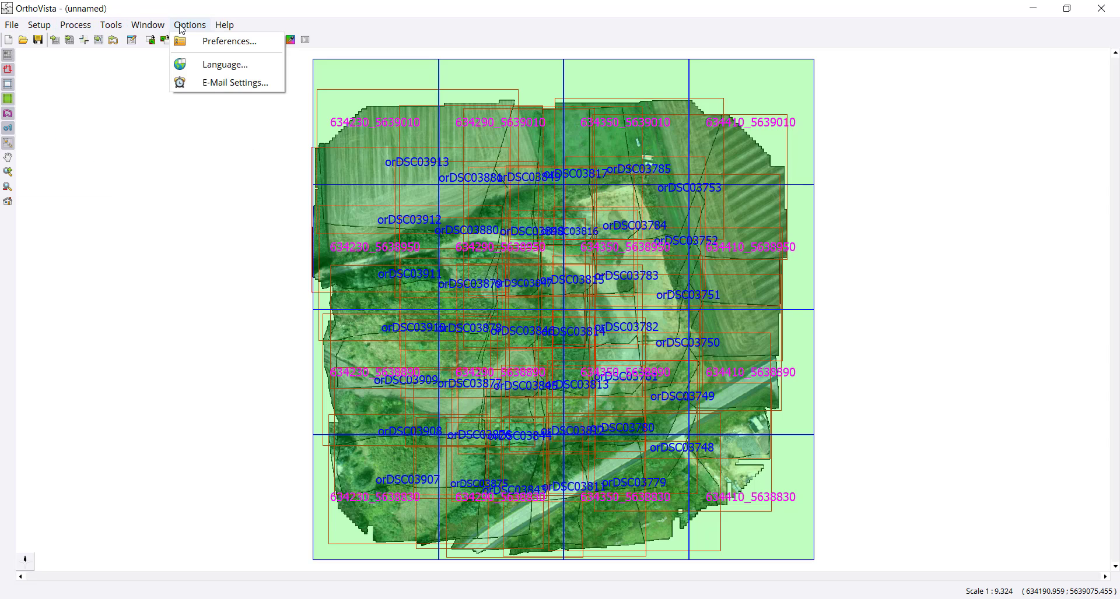
left_click(193, 42)
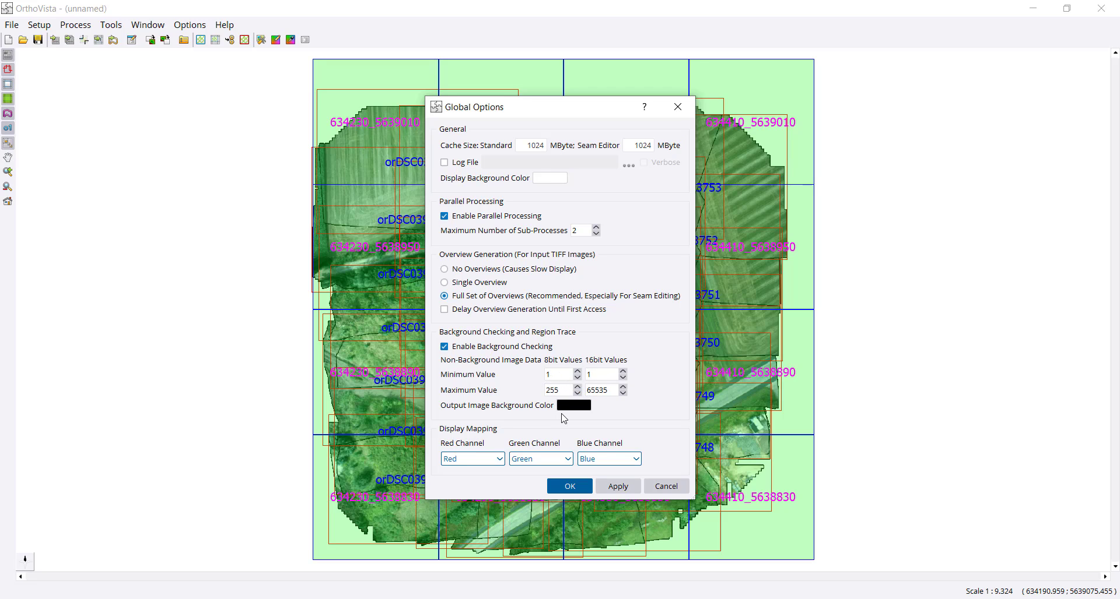
left_click(570, 487)
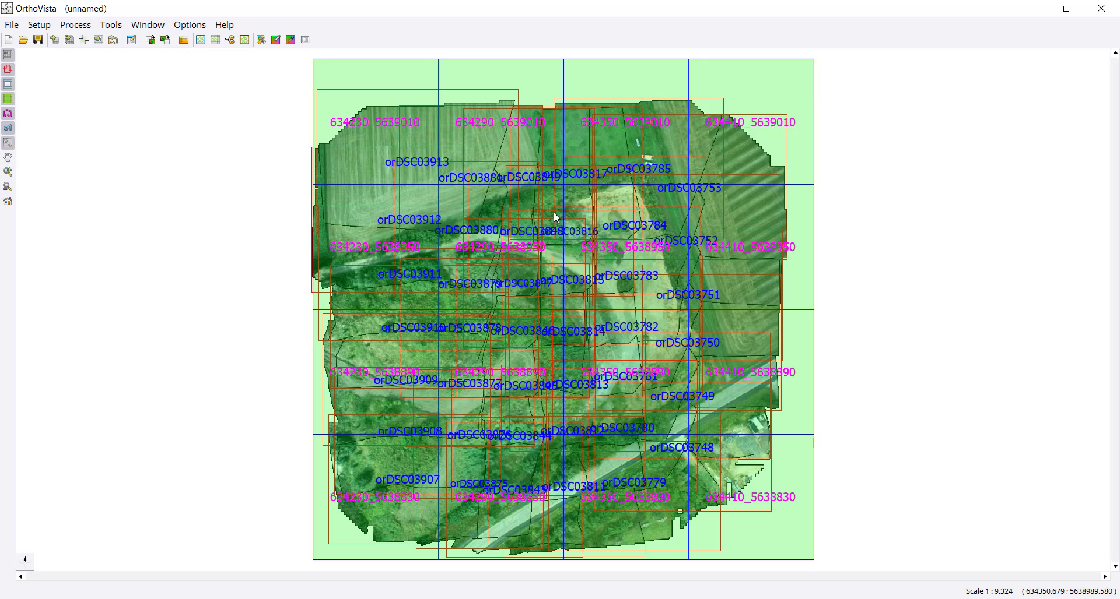
Open the processing options and set the output directory to a new folder named OrthoVista inside UASMaster with OrthoVista
left_click(90, 27)
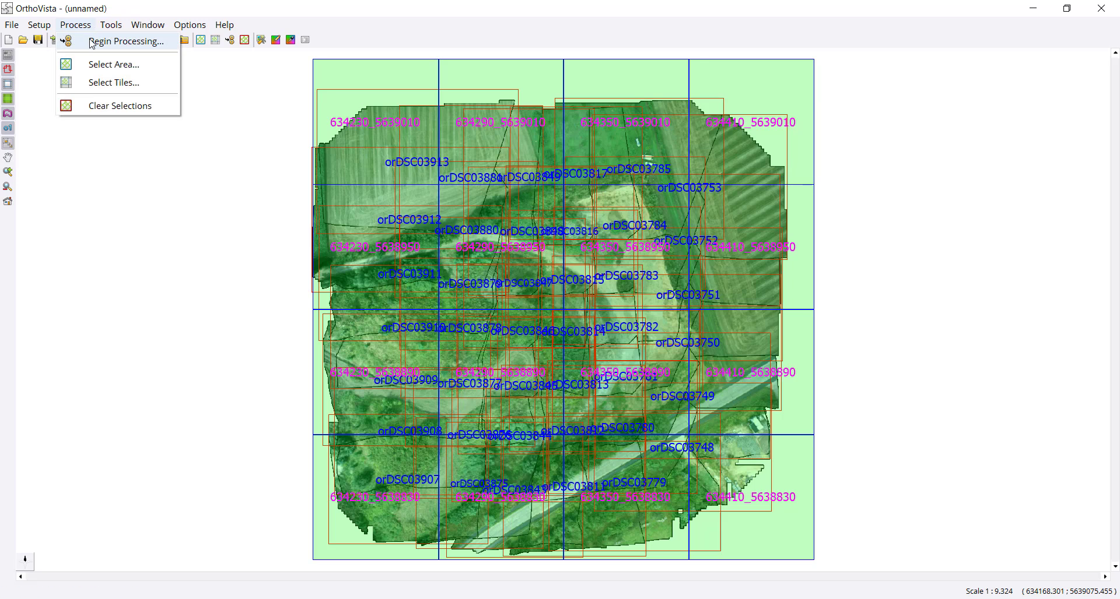
left_click(111, 41)
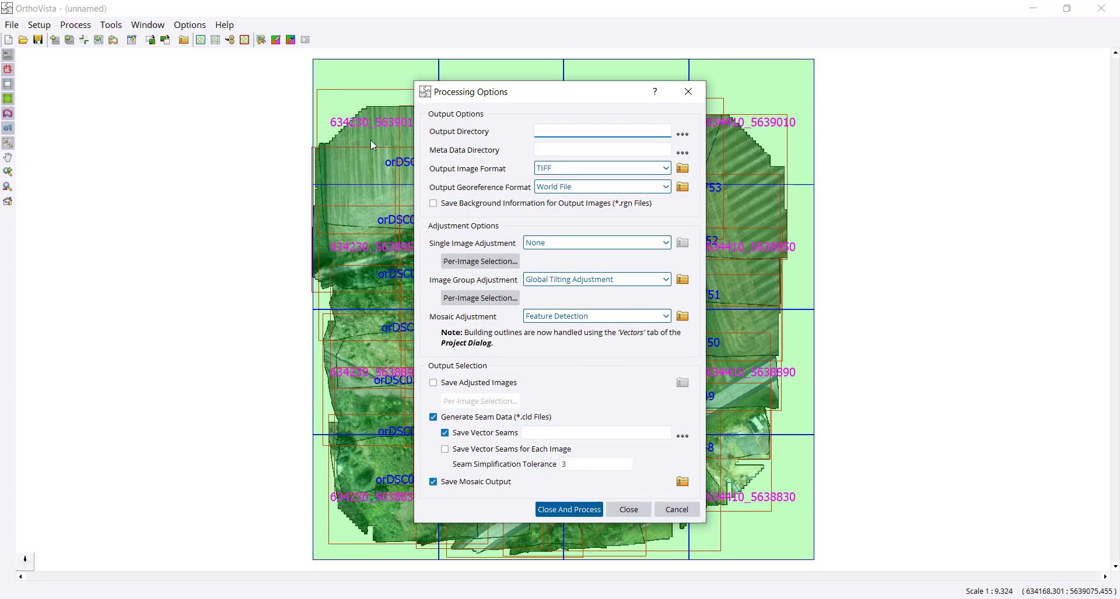
left_click(682, 135)
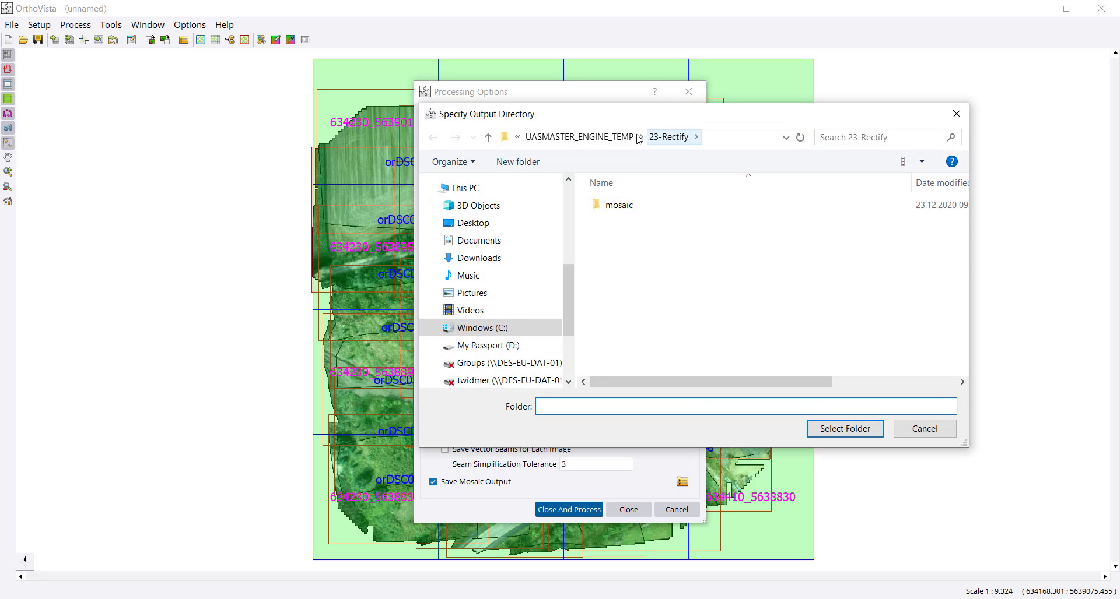
left_click(622, 139)
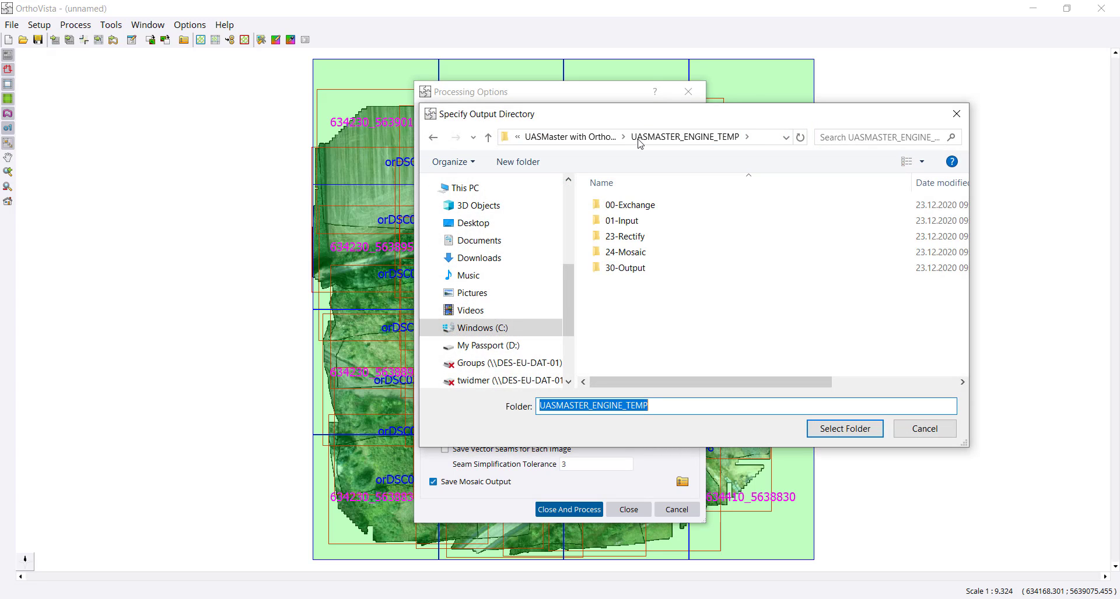
left_click(574, 140)
left_click(505, 162)
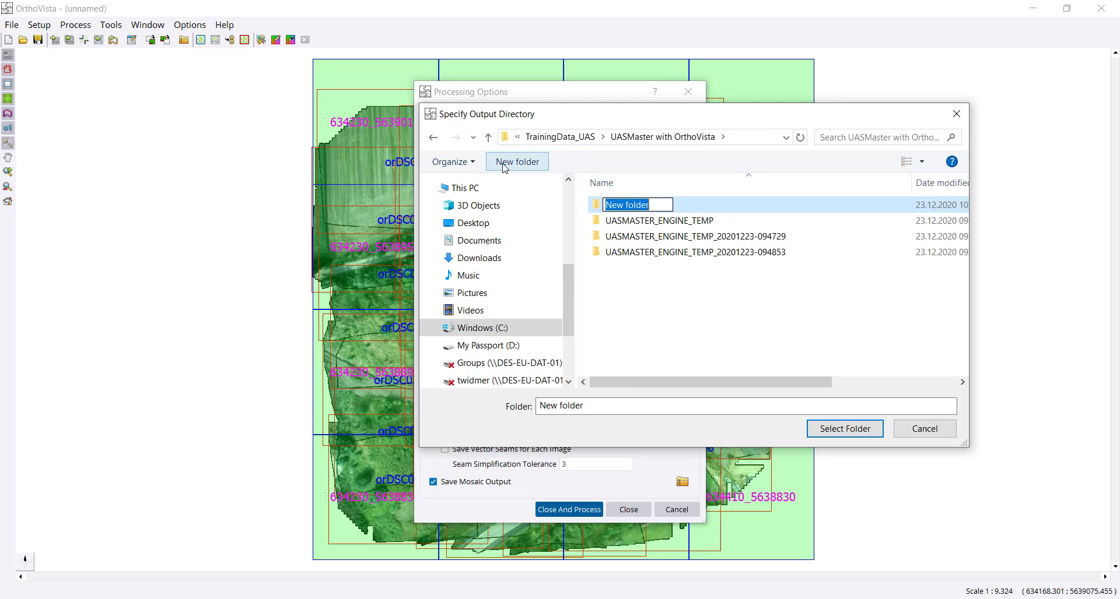
type("Orth")
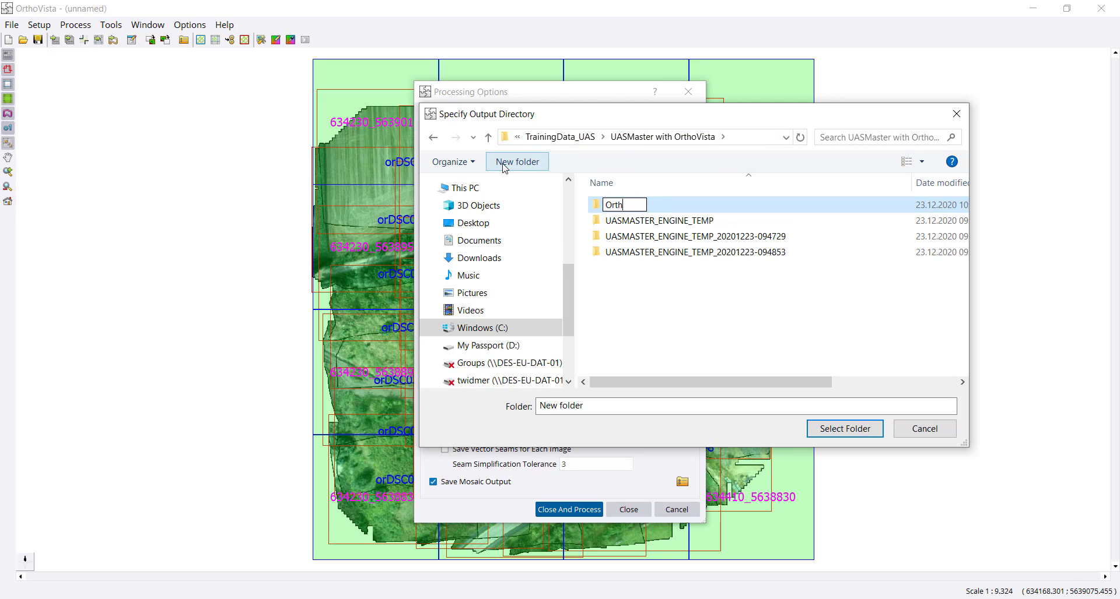
type("oVista")
key("Return")
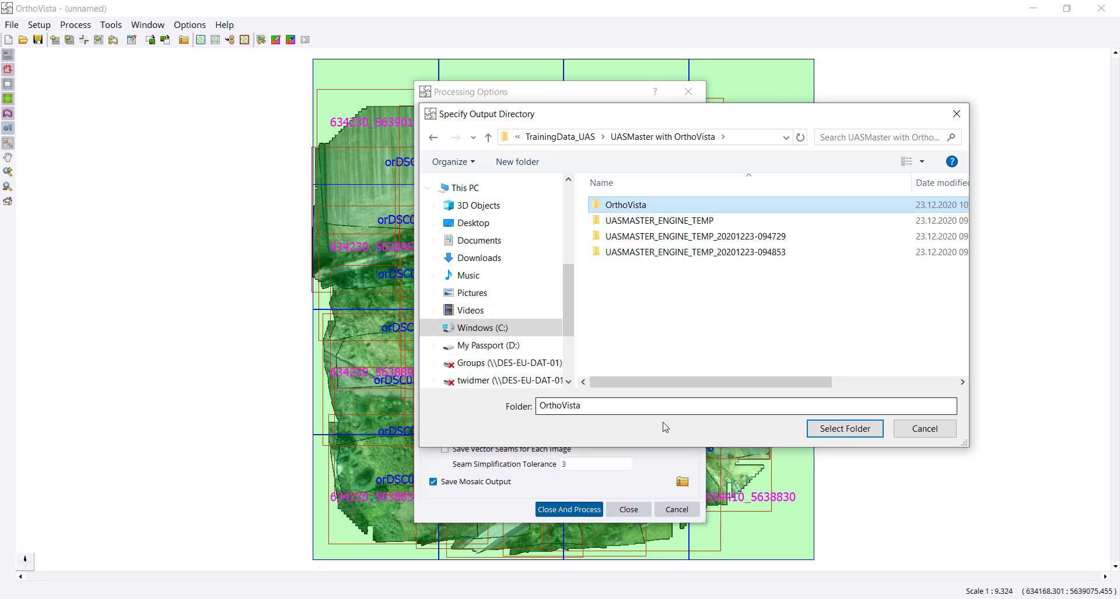
left_click(845, 429)
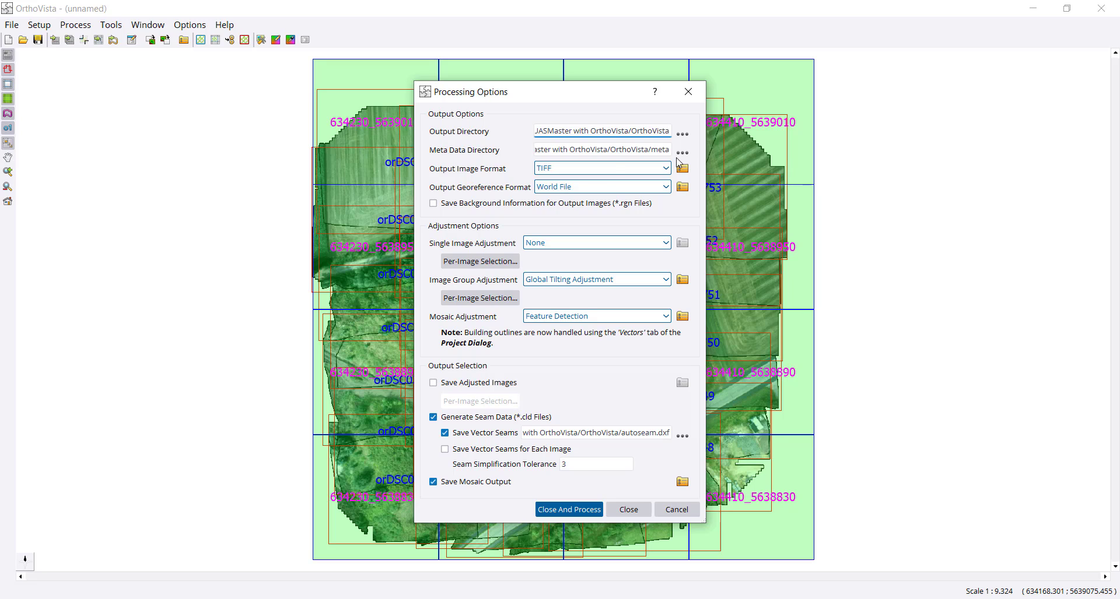
Enable saving of adjusted images instead of mosaic output, run the processing and acknowledge its completion
left_click(458, 487)
left_click(467, 384)
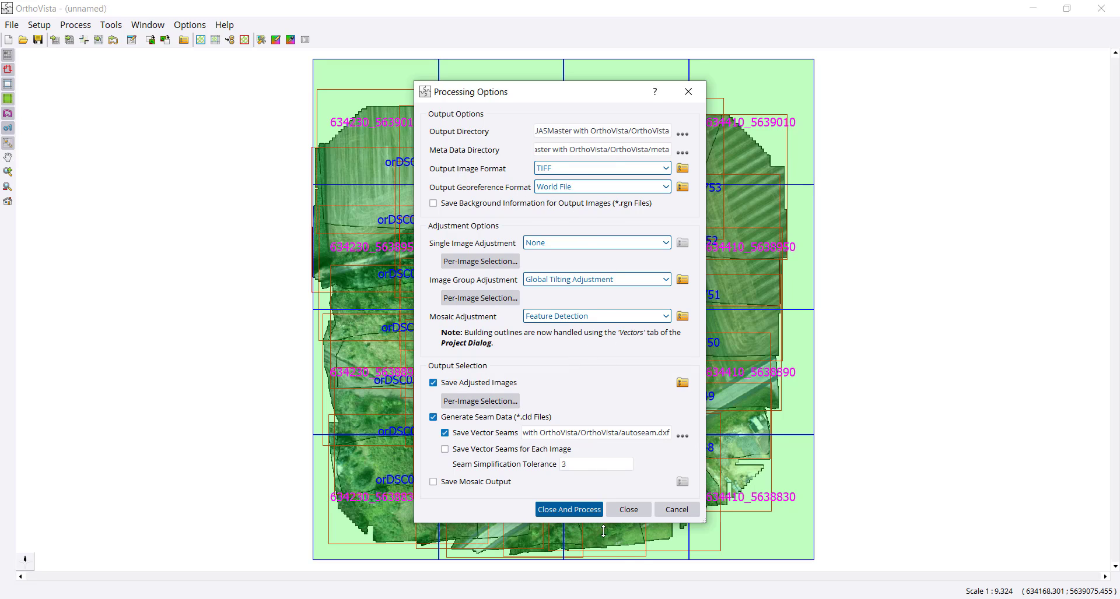
left_click(569, 510)
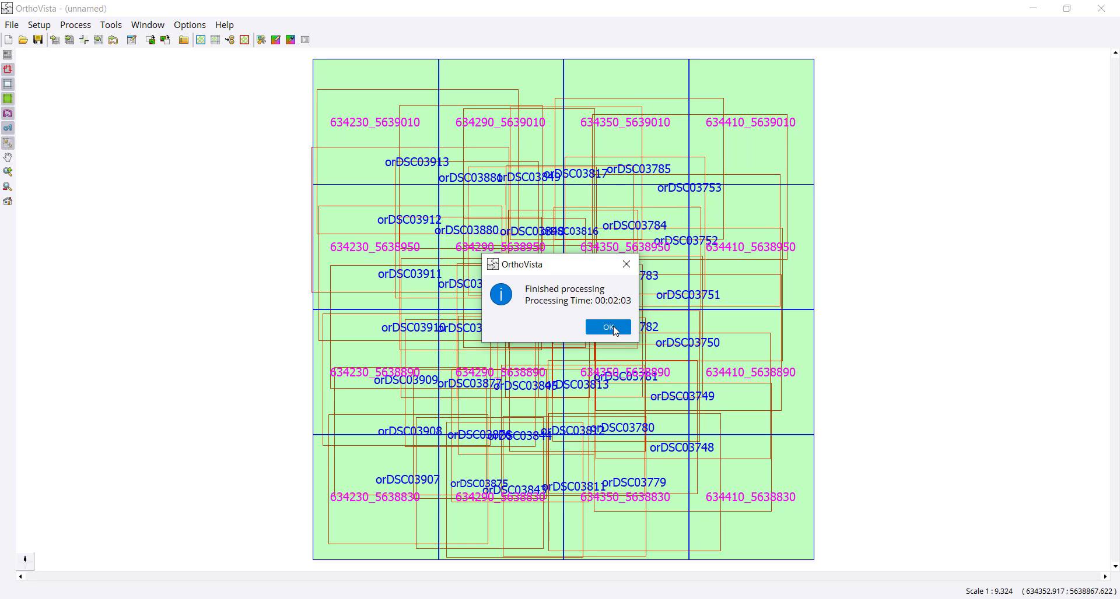
left_click(615, 331)
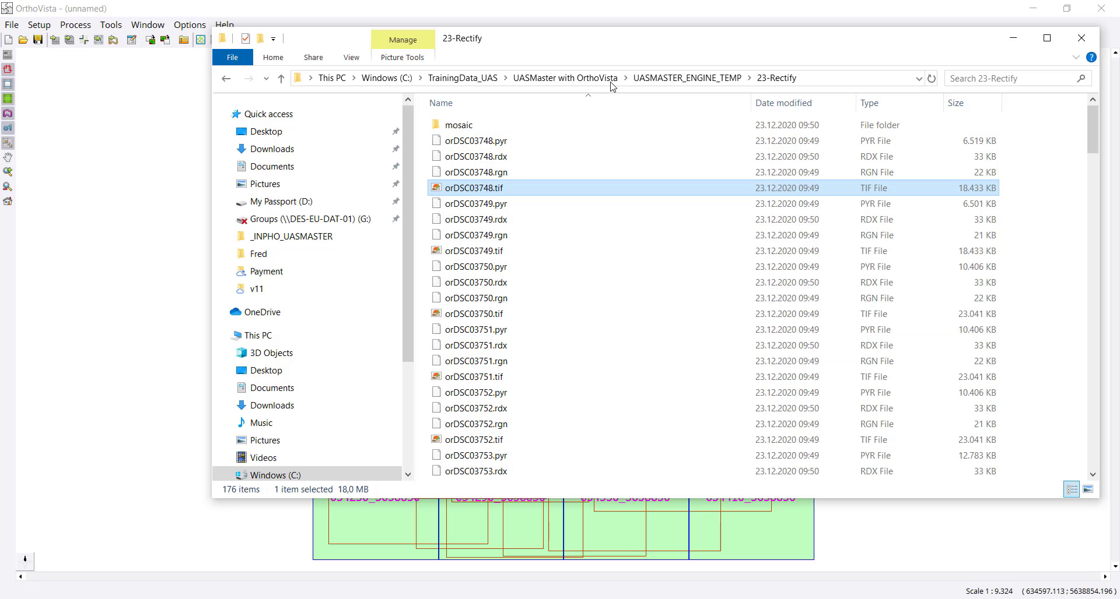
Switch to File Explorer and examine the OrthoVista output folder, including autoseam.dxf, the adjusted images and ov-20201223-101249.ipd
left_click(601, 78)
double_click(484, 123)
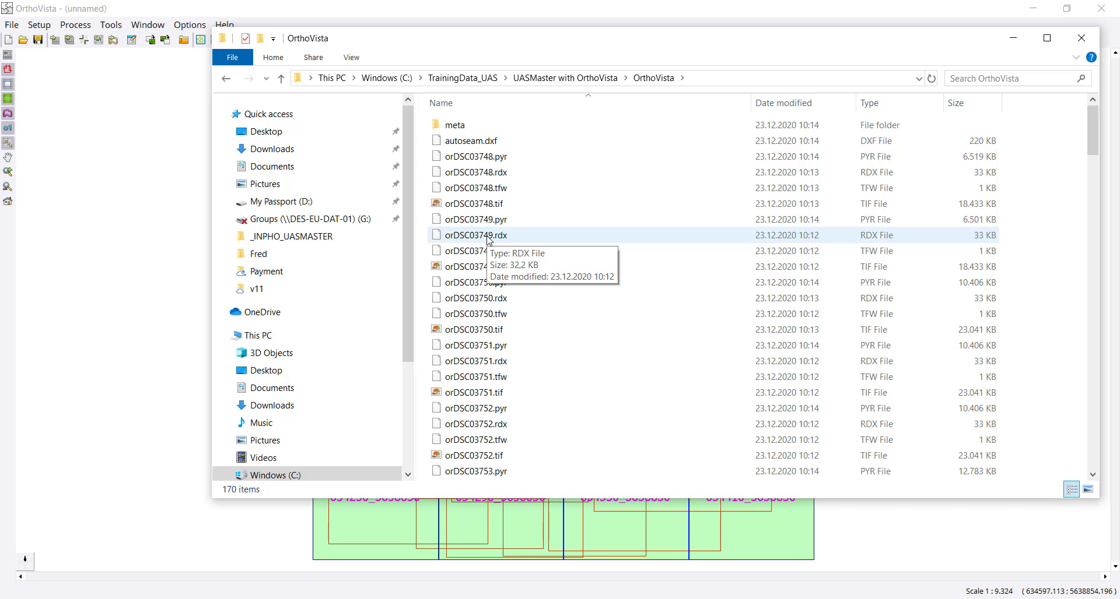
left_click(516, 141)
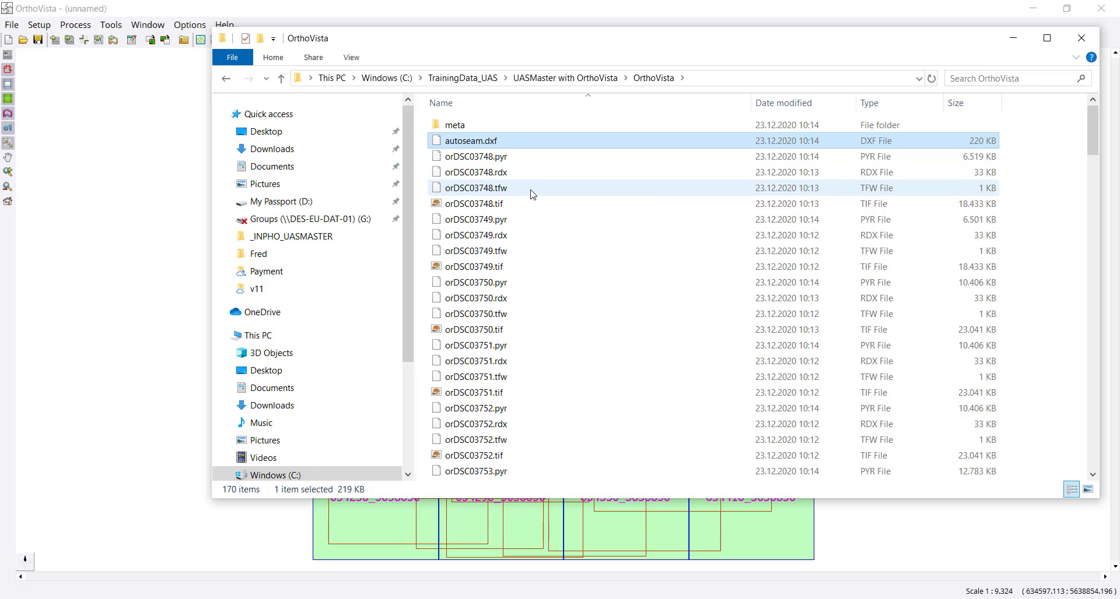
scroll(507, 267, "down", 13)
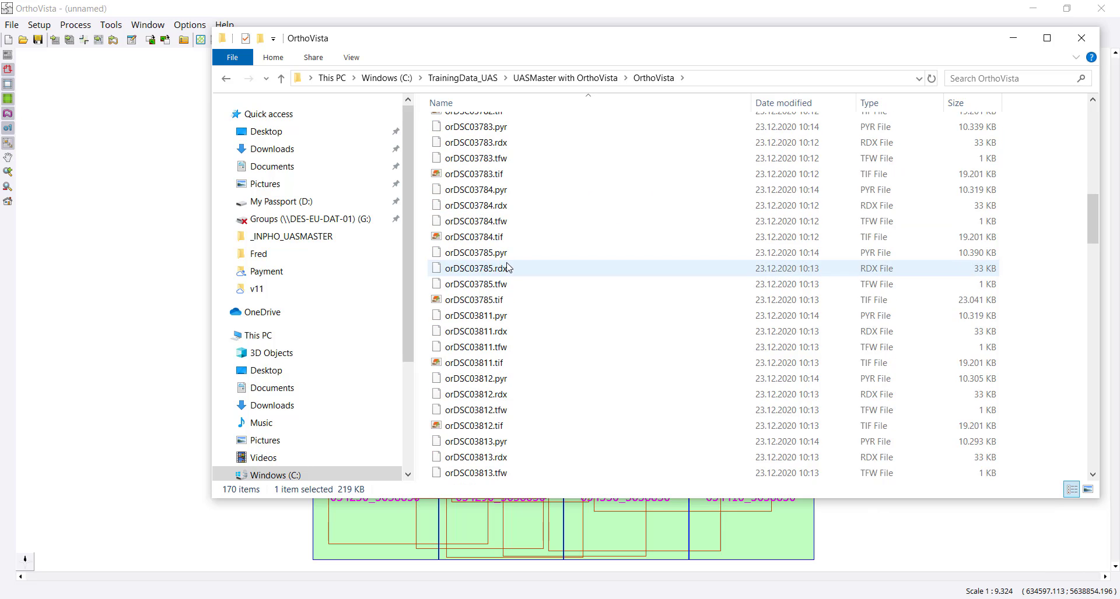
scroll(507, 267, "down", 20)
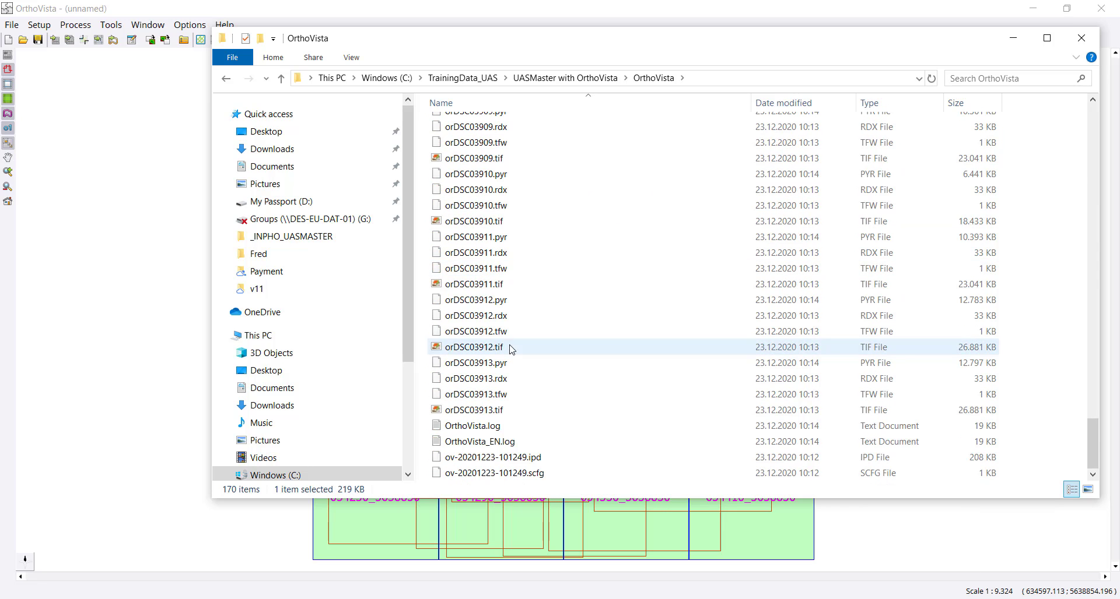
left_click(533, 459)
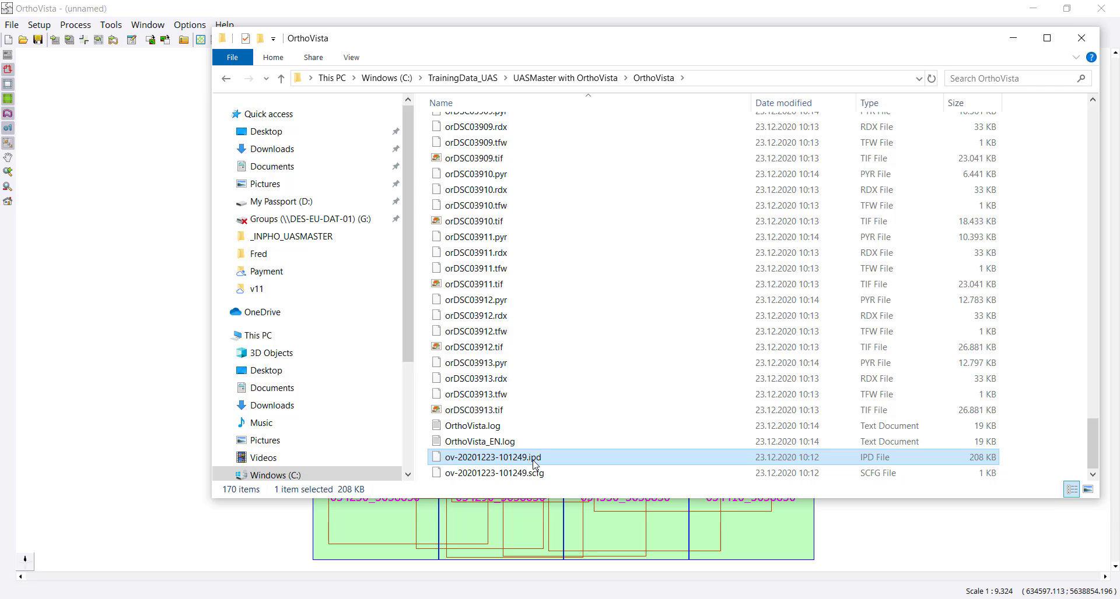
Return to OrthoVista and exit it, discarding the project changes
key("alt+Tab")
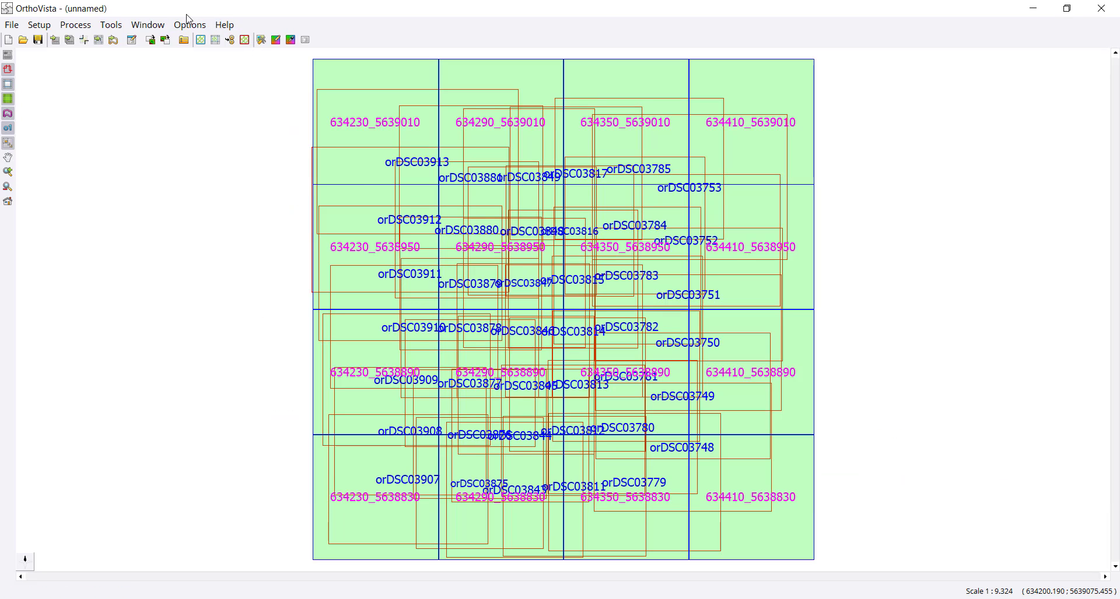
left_click(11, 25)
left_click(41, 185)
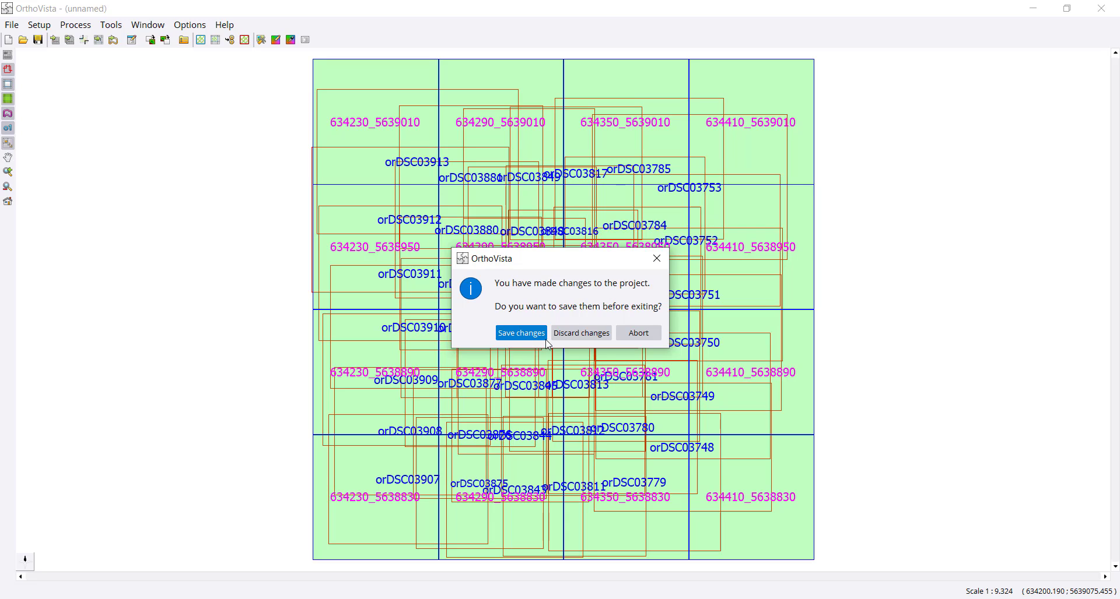
left_click(575, 335)
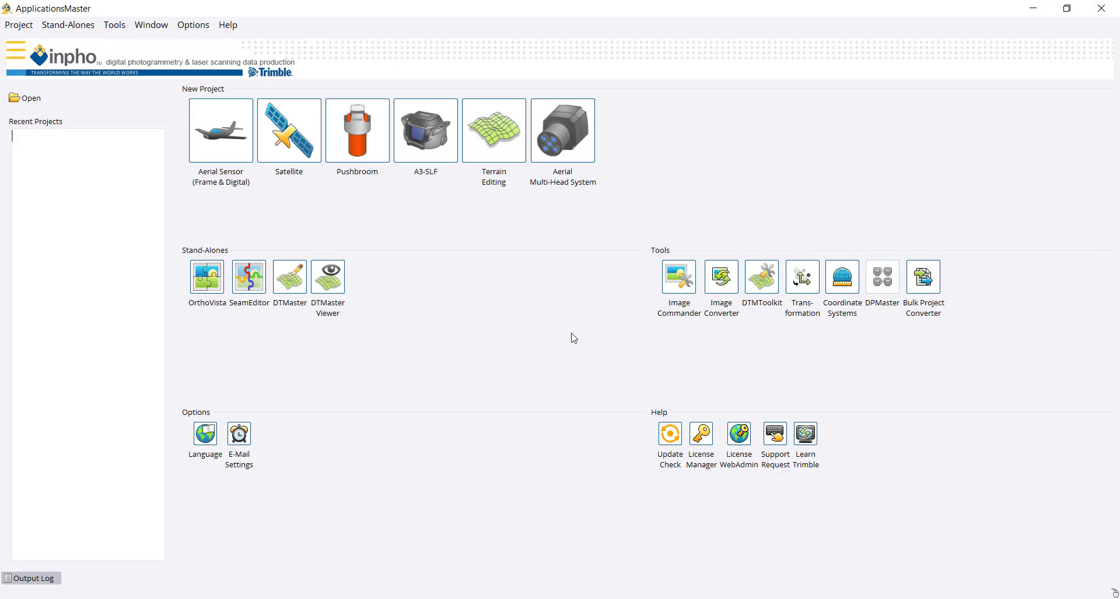
Launch SeamEditor from ApplicationsMaster, open the project ov-20201223-101249.ipd, dismiss the Project Dialog and maximize the window
left_click(252, 285)
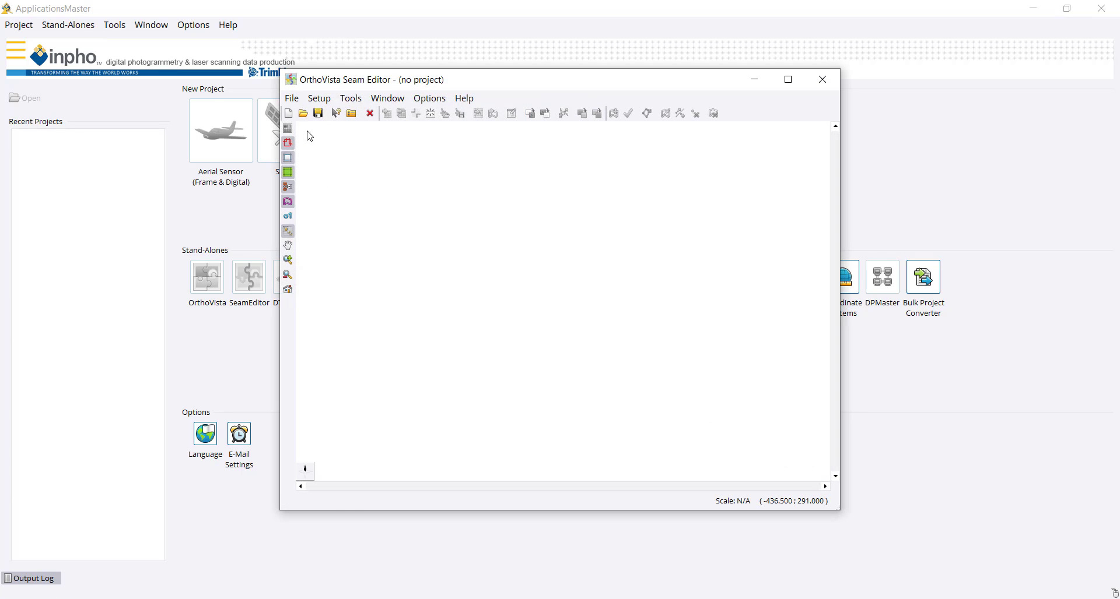
left_click(296, 100)
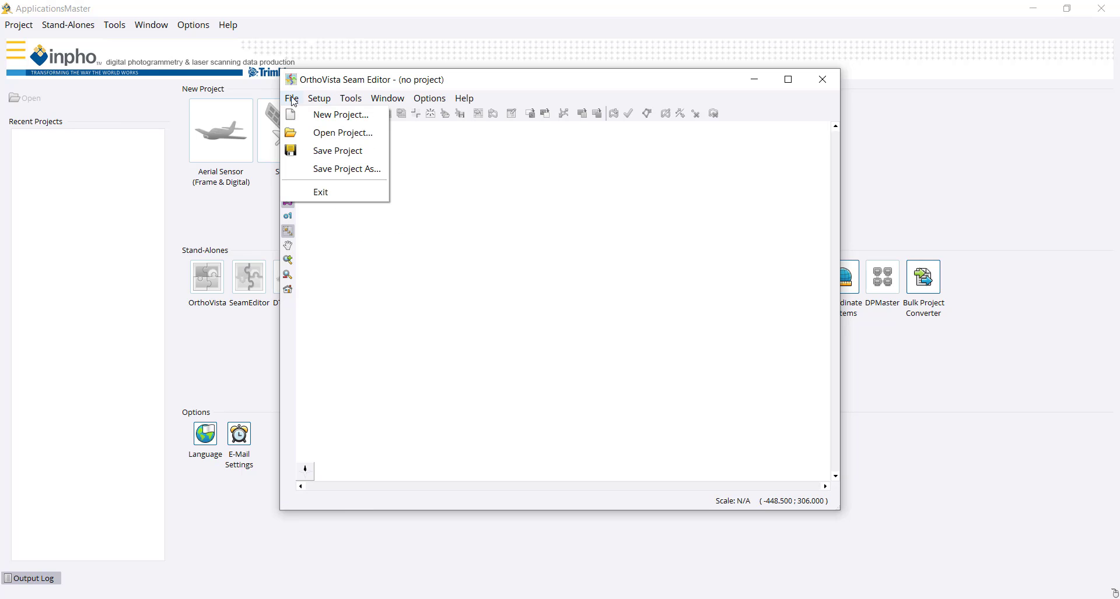
left_click(316, 136)
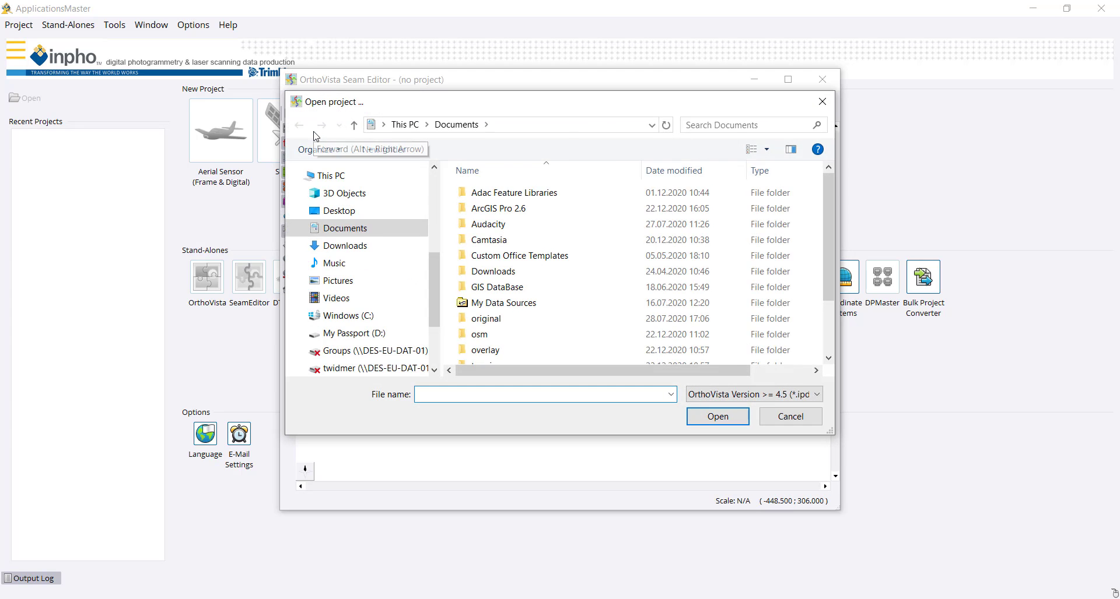
left_click(534, 210)
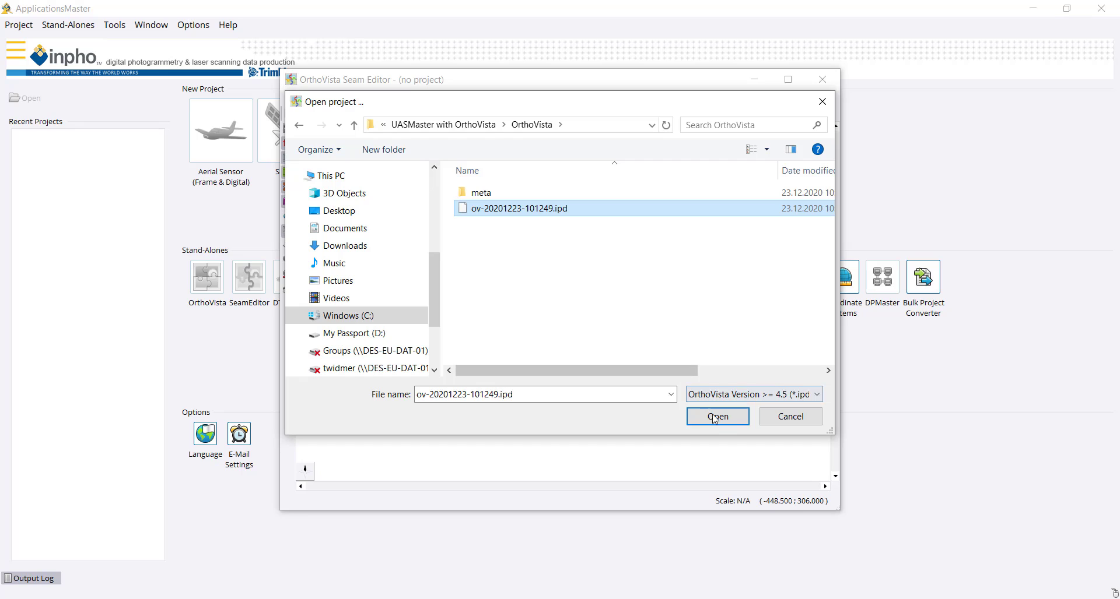
key("Return")
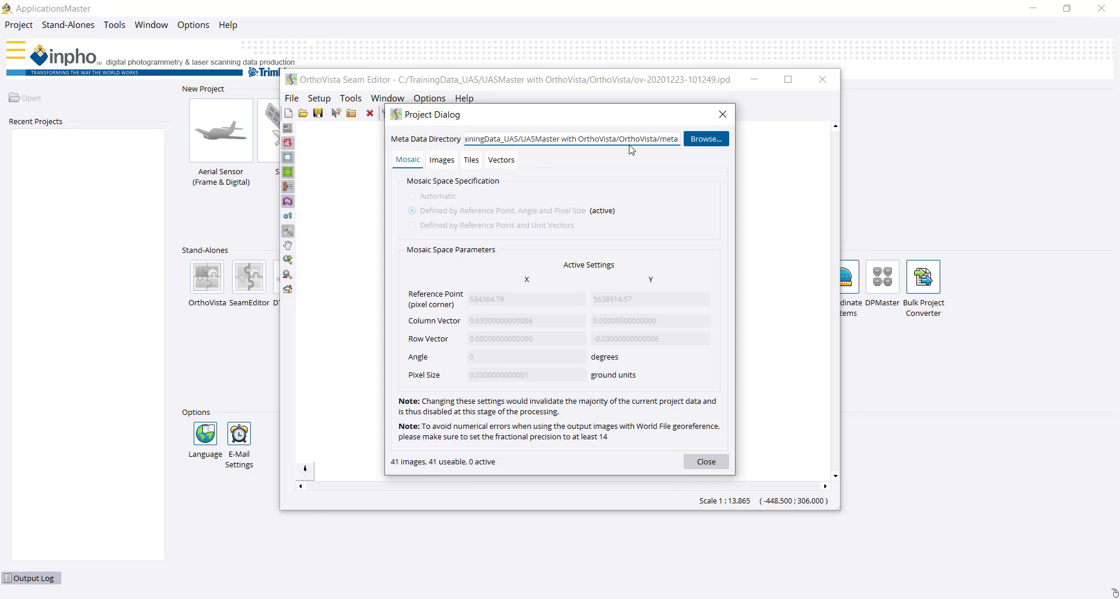
left_click(697, 464)
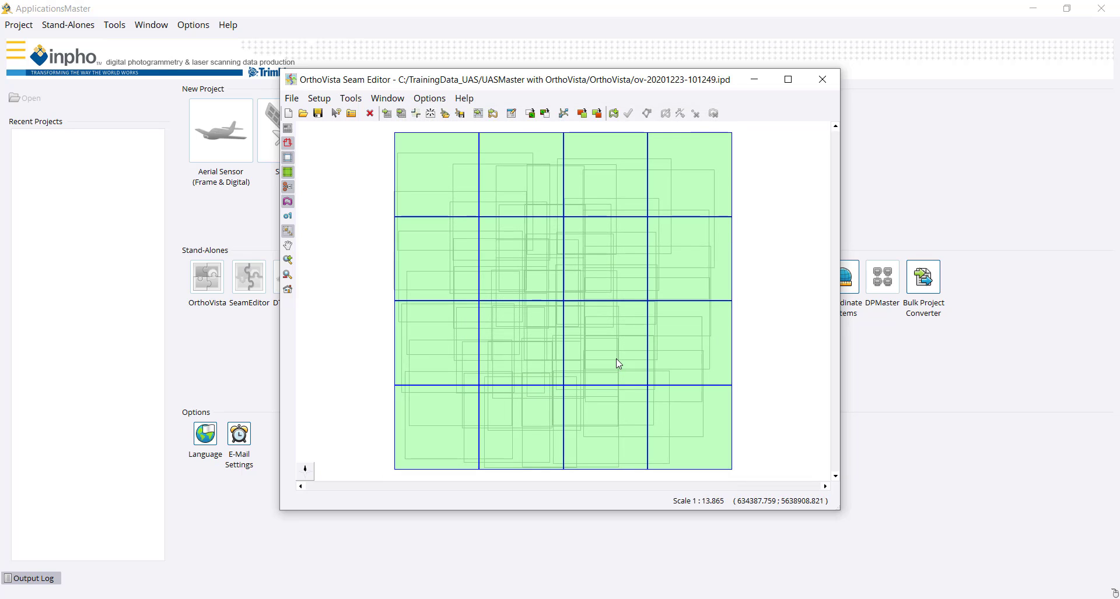
left_click(788, 80)
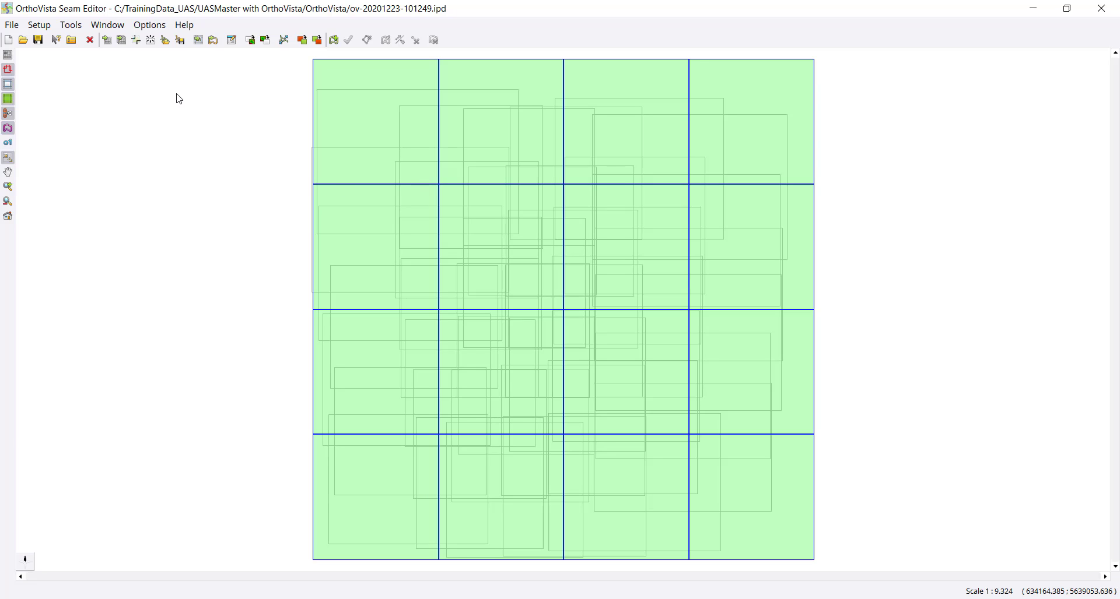
Bring up the Project Dialog with its list of images and widen it to show all status columns
left_click(150, 27)
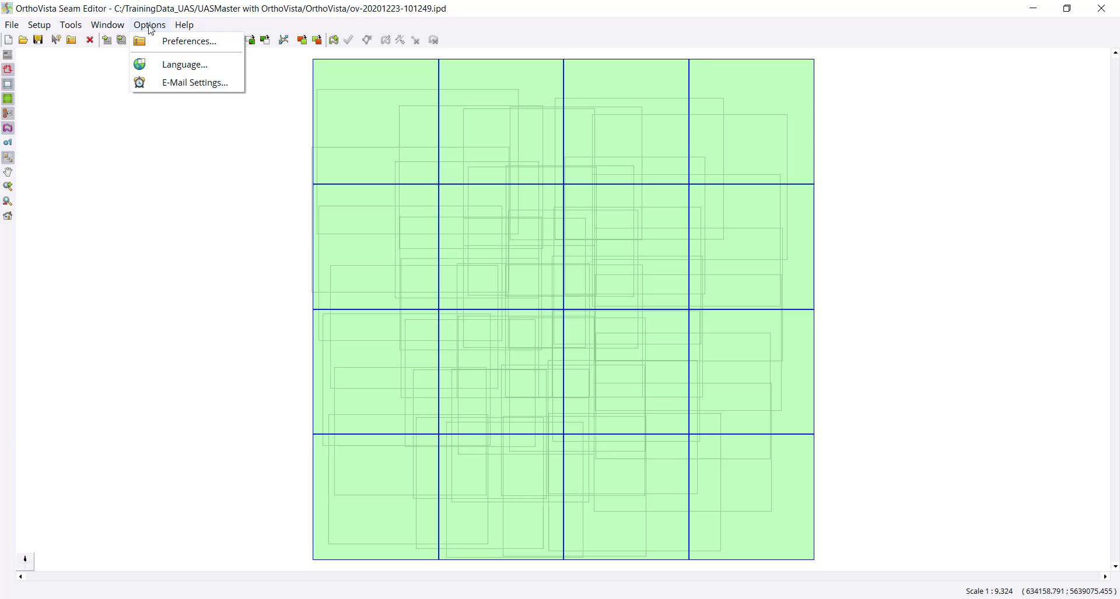
left_click(127, 6)
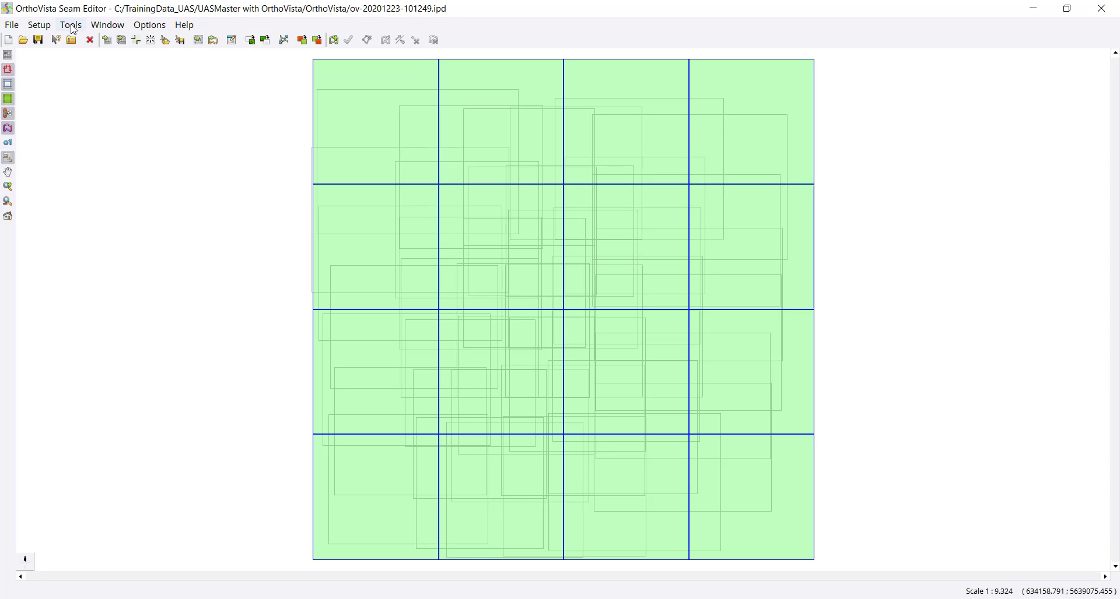
left_click(71, 24)
mouse_move(37, 25)
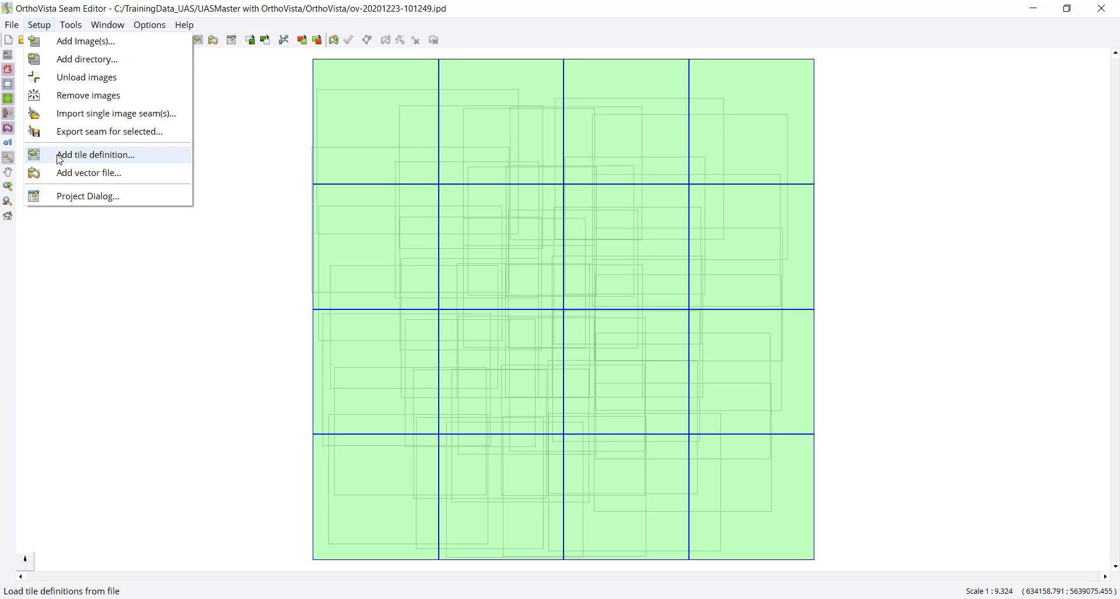
left_click(69, 197)
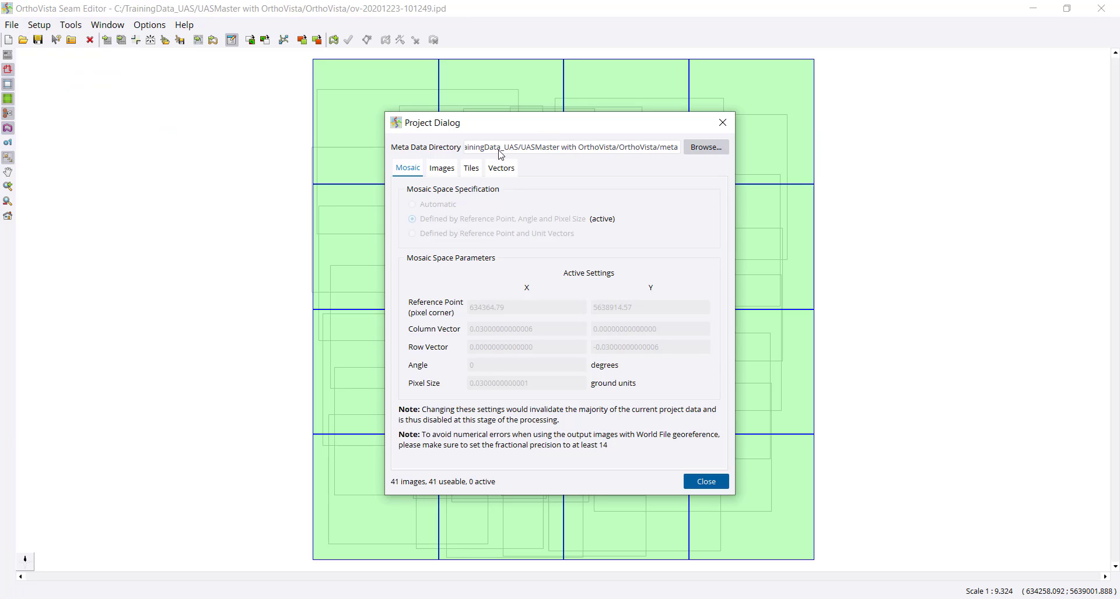
left_click_drag(533, 128, 376, 129)
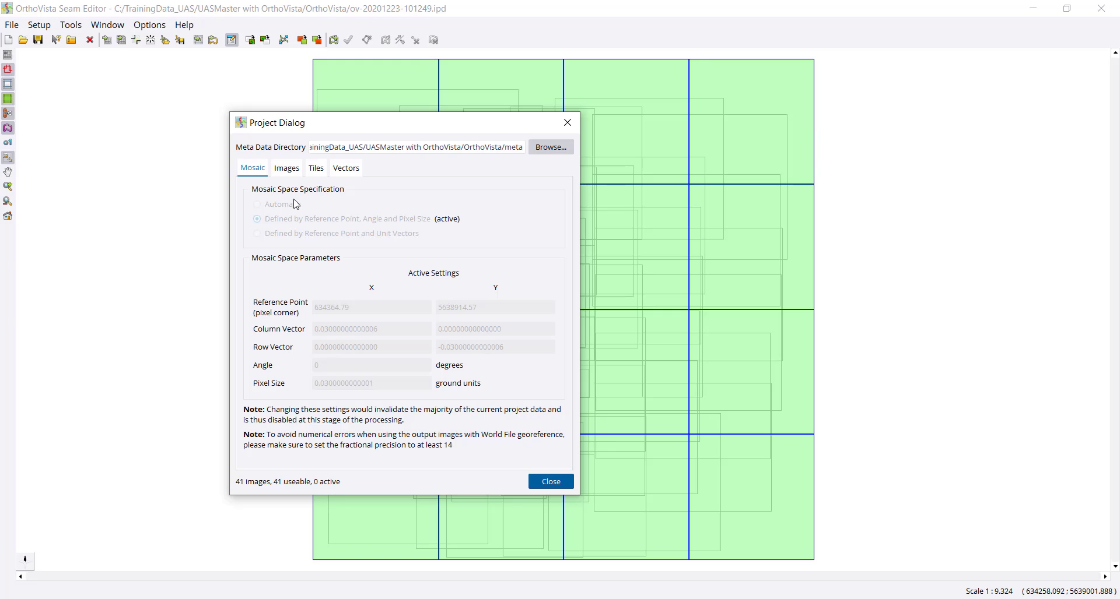
left_click(287, 169)
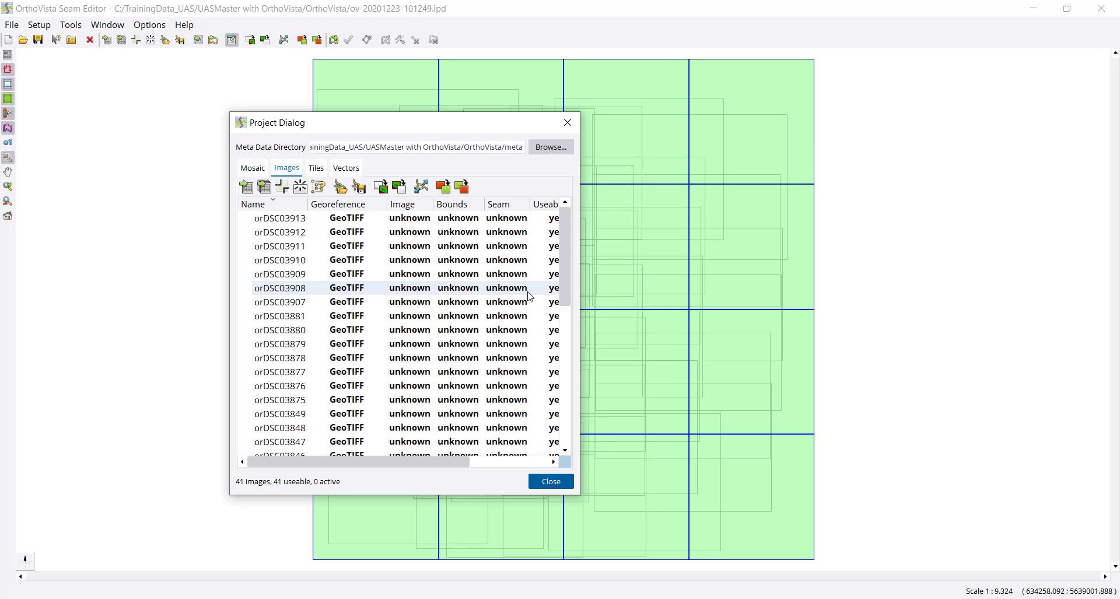
left_click_drag(580, 298, 936, 301)
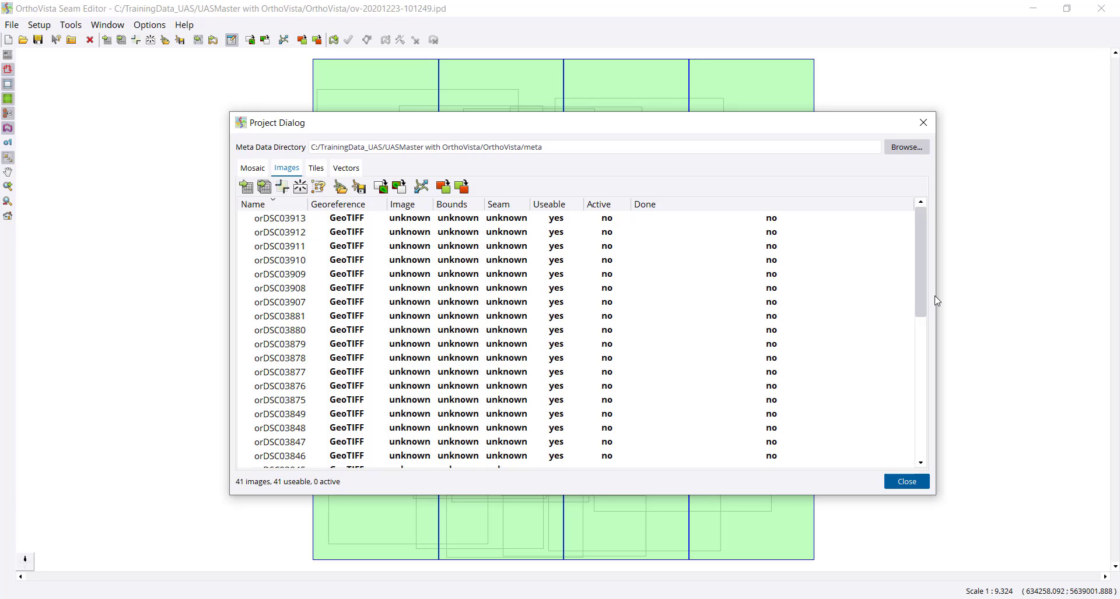
Select all images in the Project Dialog and activate them, then dismiss the status window
left_click(440, 223)
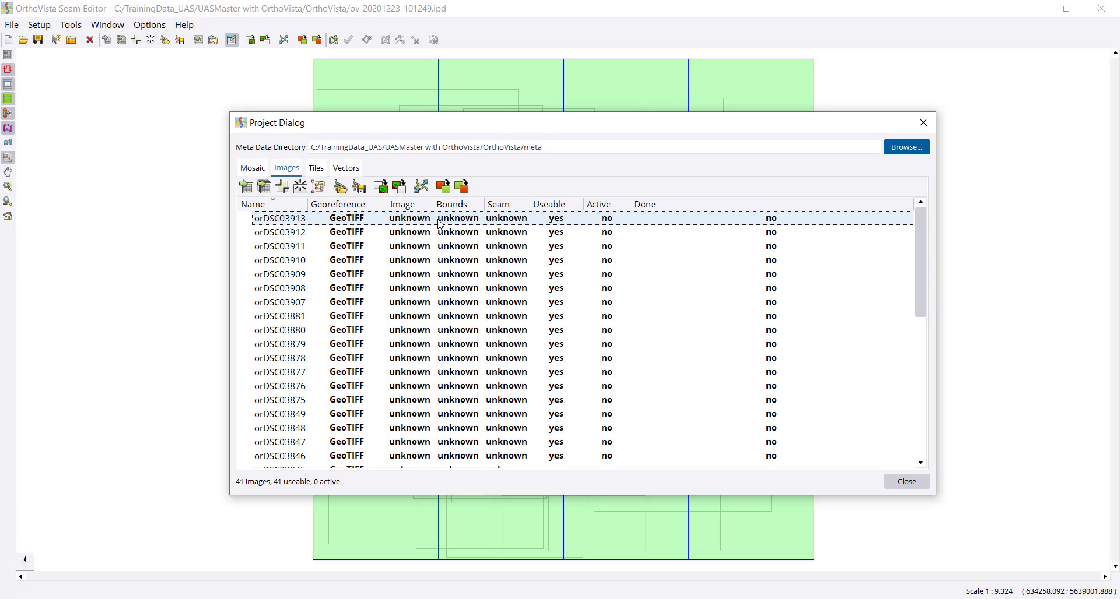
key("ctrl+a")
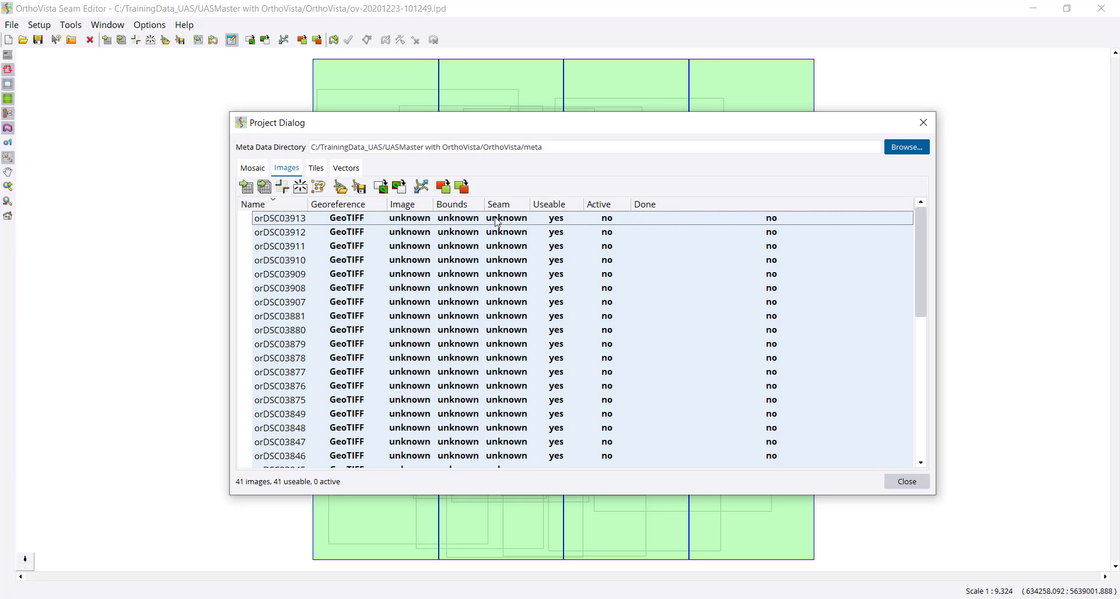
left_click(380, 187)
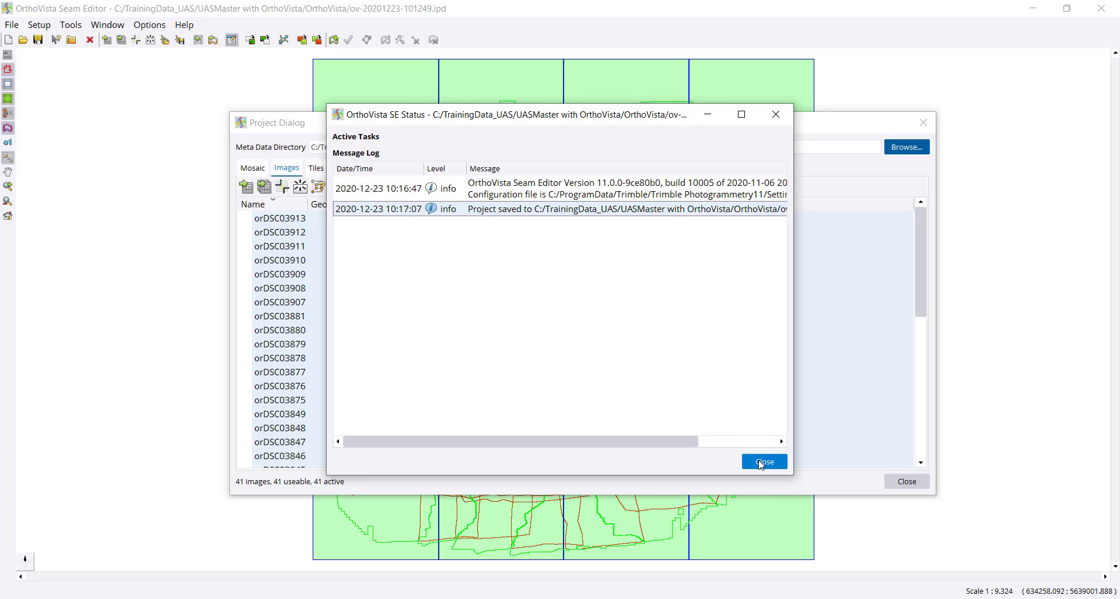
left_click_drag(595, 118, 408, 260)
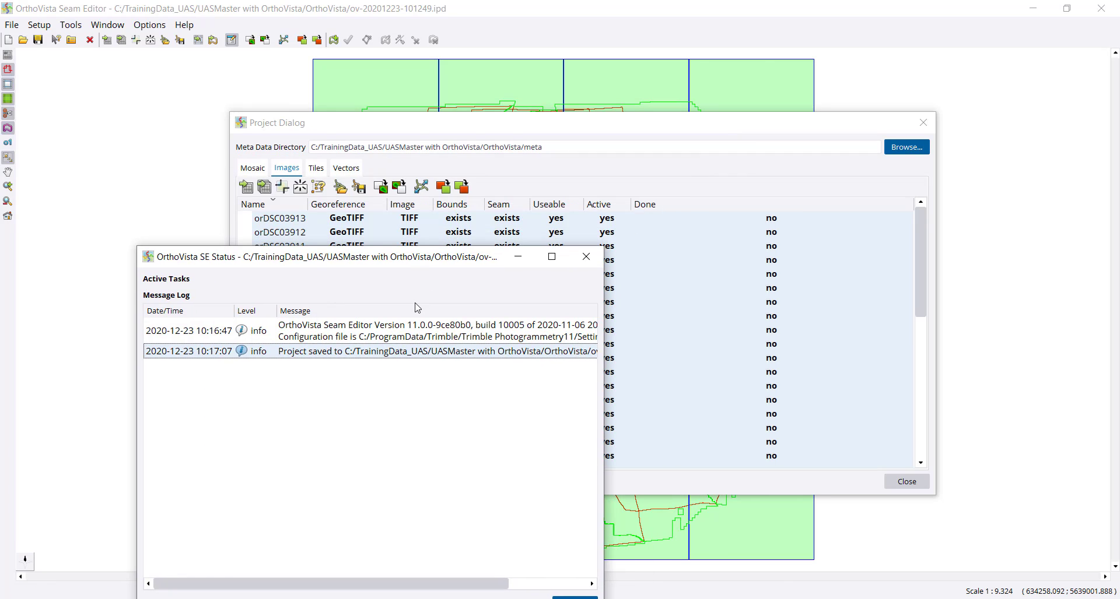
left_click(575, 597)
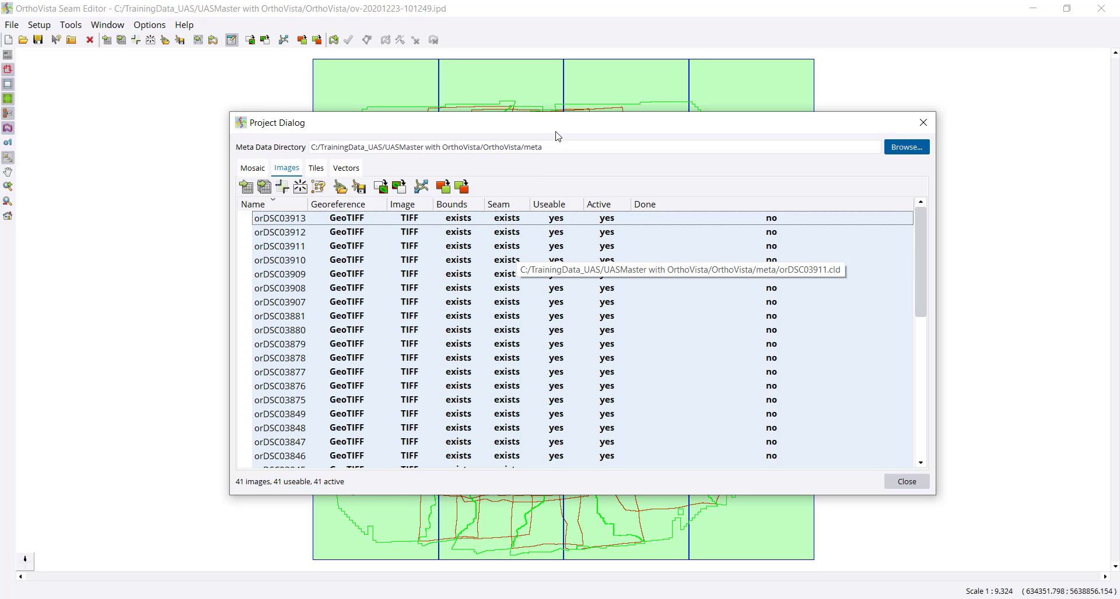
Move the Project Dialog aside to view the seam lines, close it, and turn on the image display layer
left_click_drag(557, 124, 822, 394)
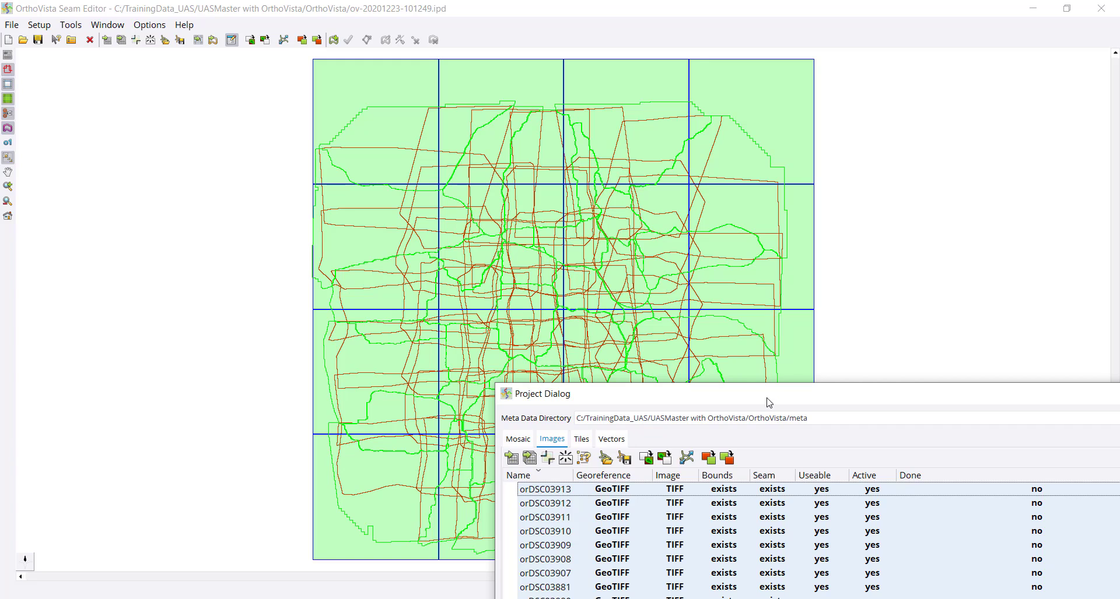
left_click_drag(767, 402, 495, 279)
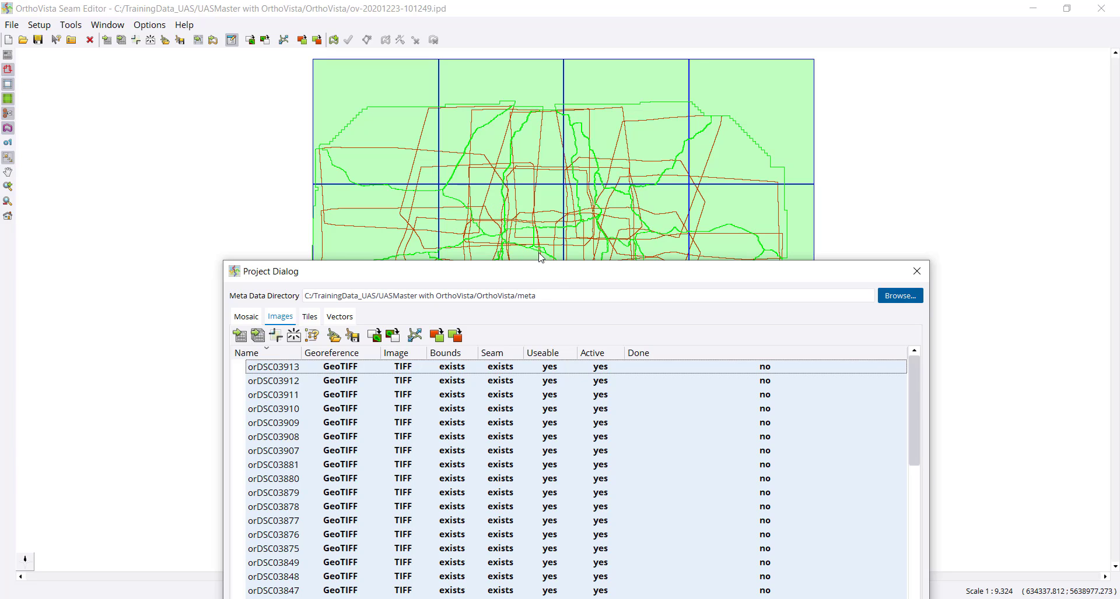
left_click_drag(554, 272, 538, 140)
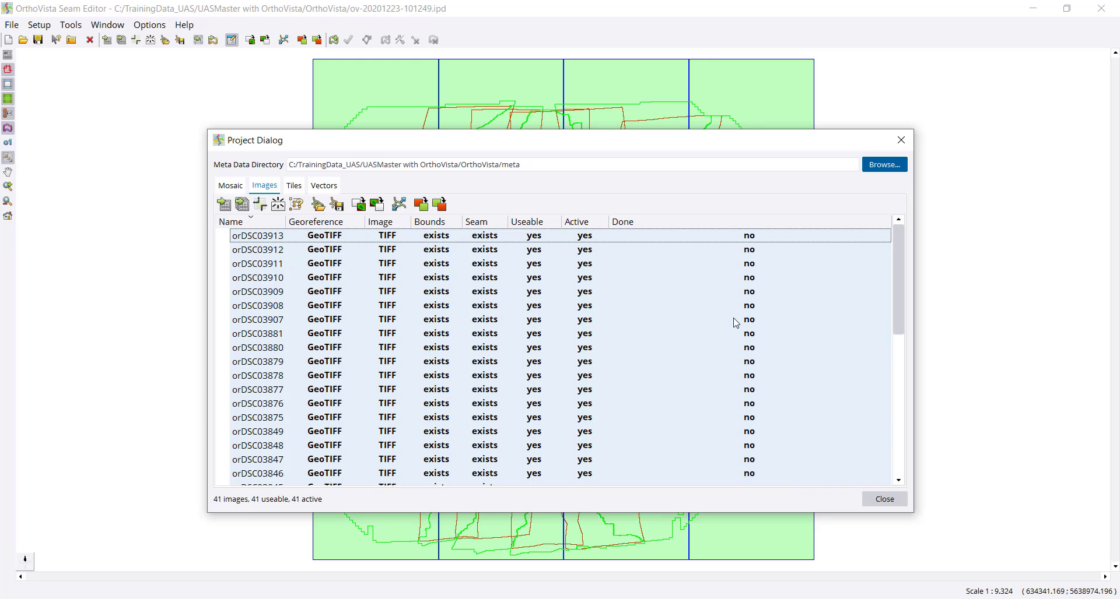
left_click(884, 503)
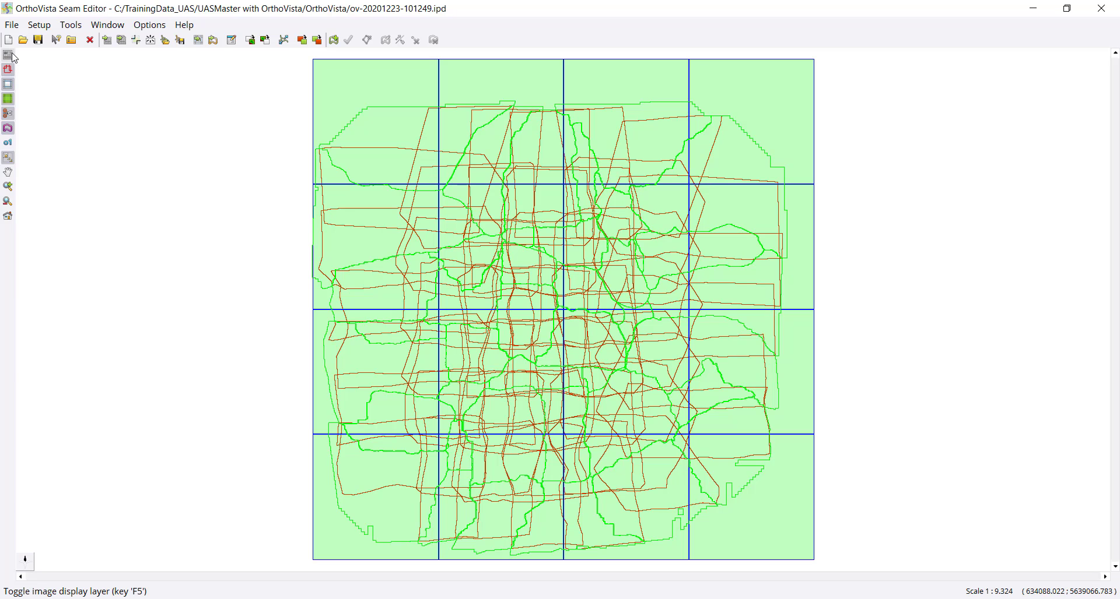
key("F5")
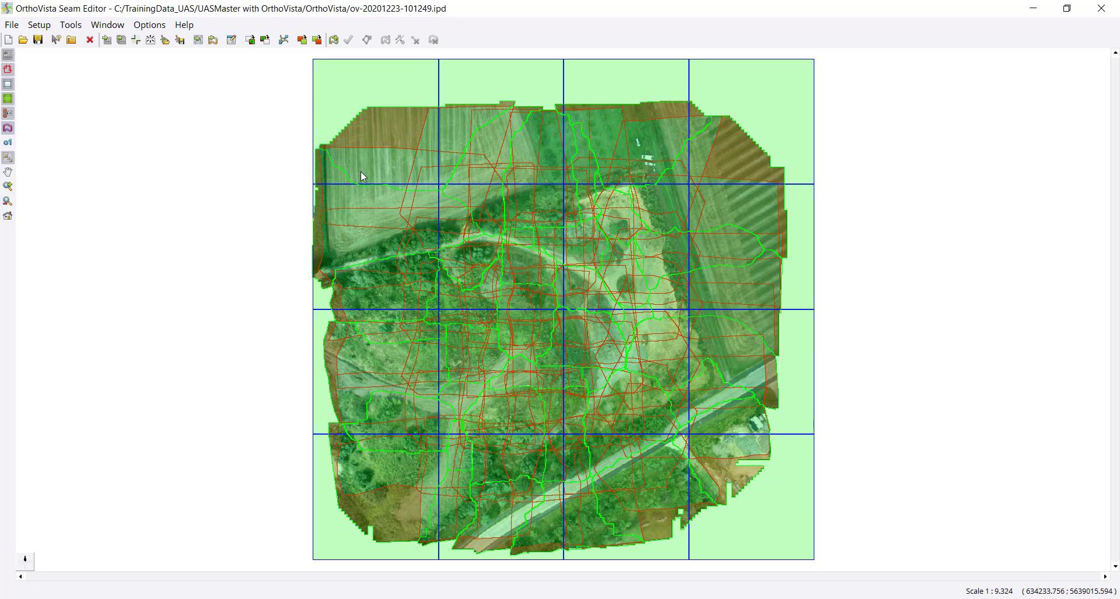
Zoom in on the mosaic and examine the seam lines across the fields, vehicles, trees and concrete road for places needing correction
left_click_drag(282, 122, 454, 215)
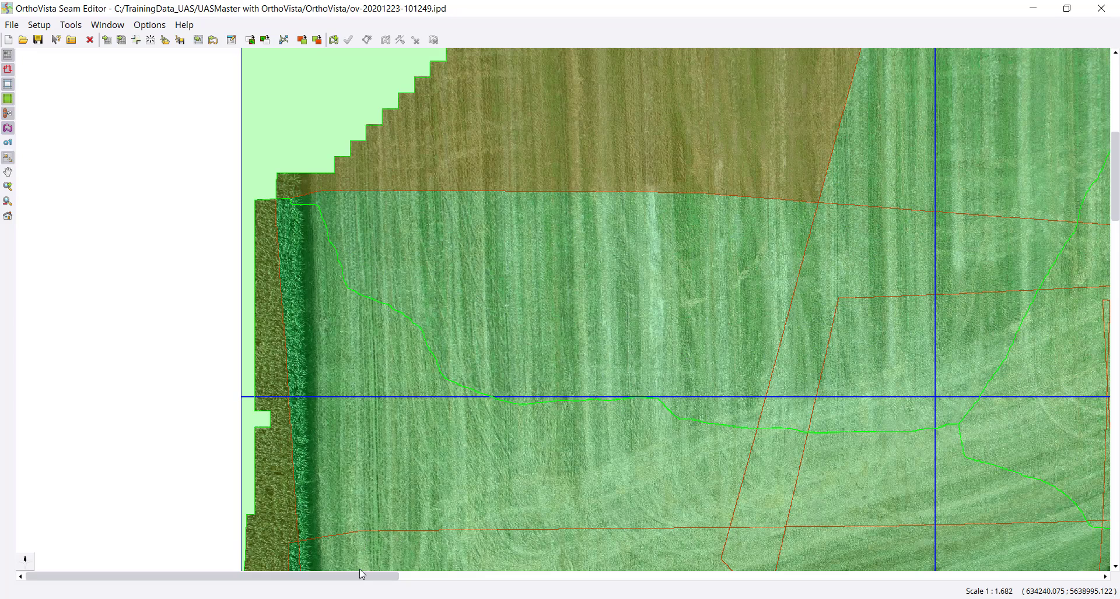
left_click_drag(362, 573, 896, 576)
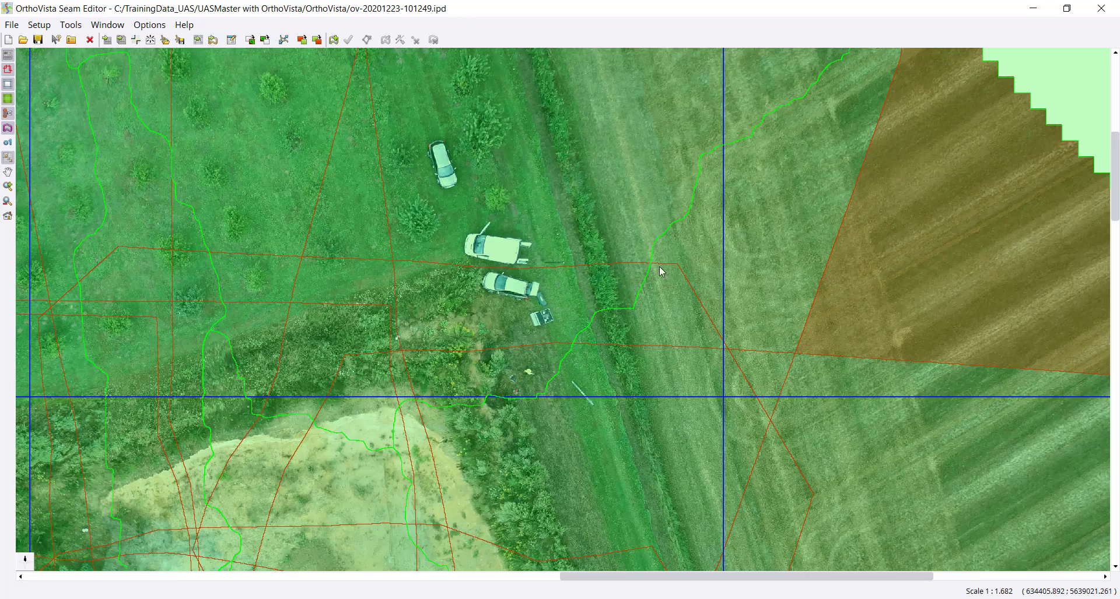
left_click_drag(1115, 212, 1115, 287)
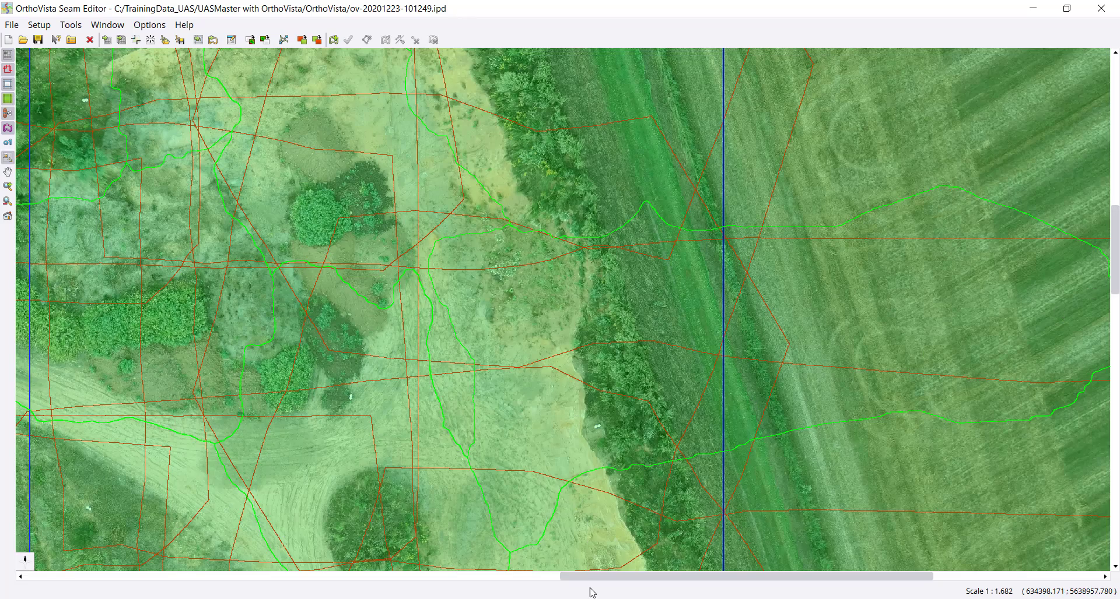
left_click_drag(589, 577, 137, 592)
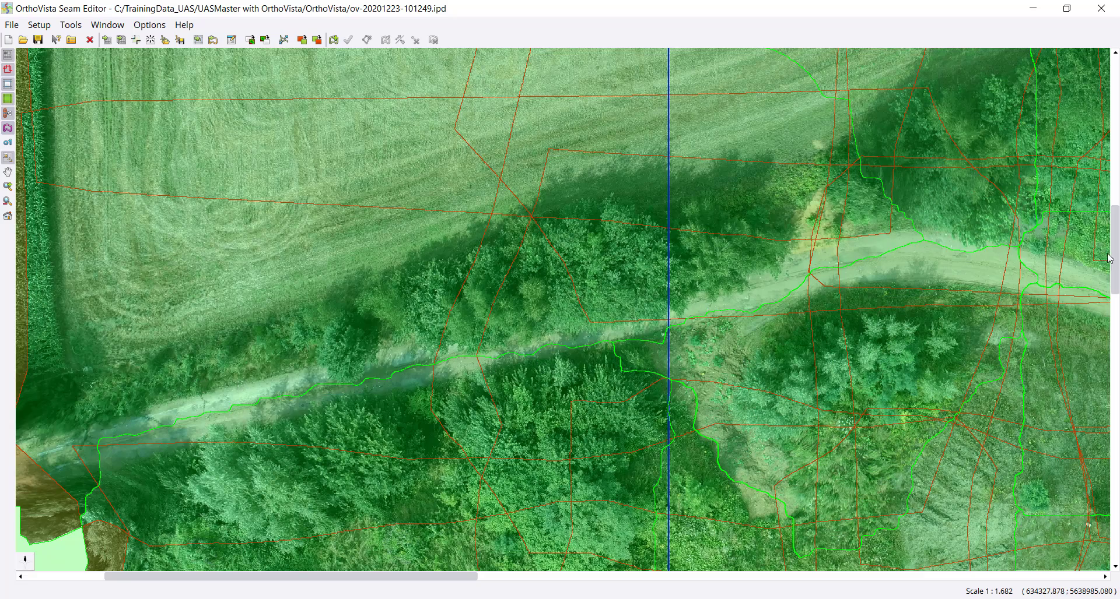
left_click_drag(1115, 244, 1116, 330)
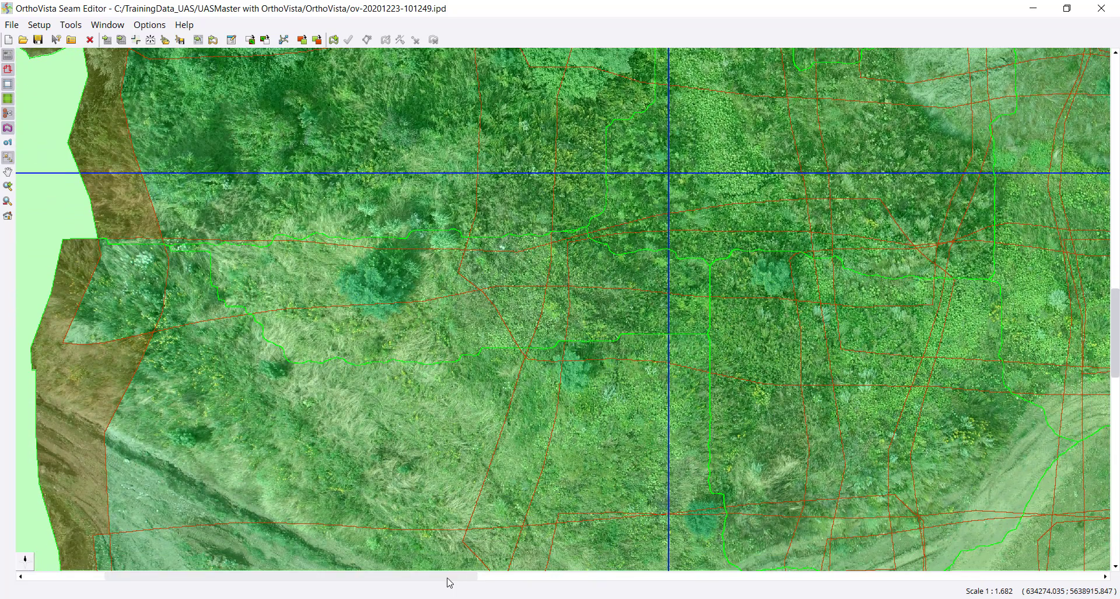
left_click_drag(453, 577, 985, 579)
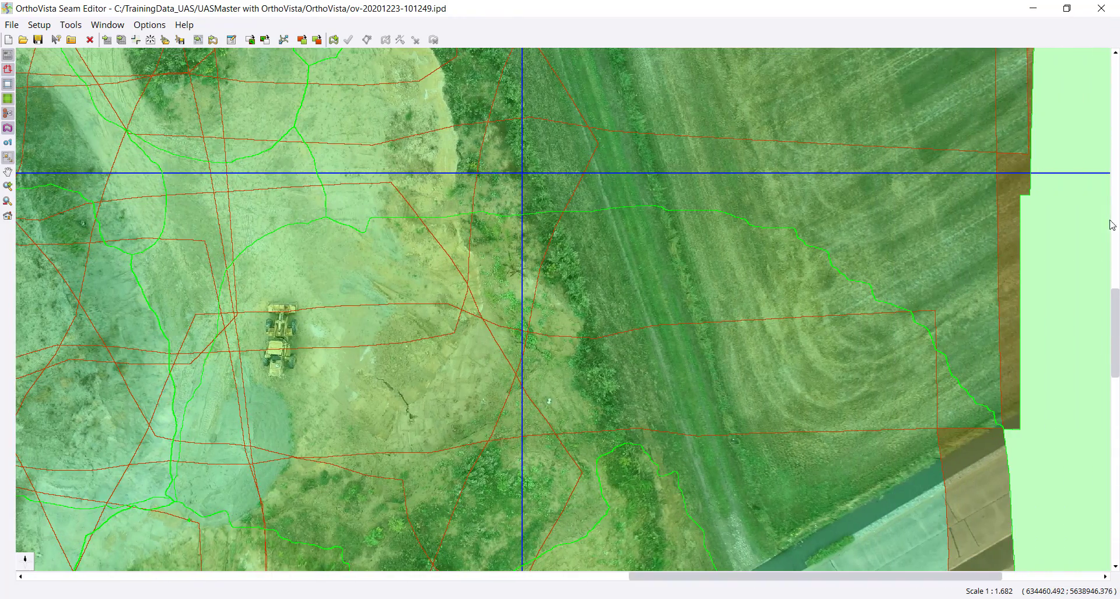
left_click_drag(1113, 310, 1118, 397)
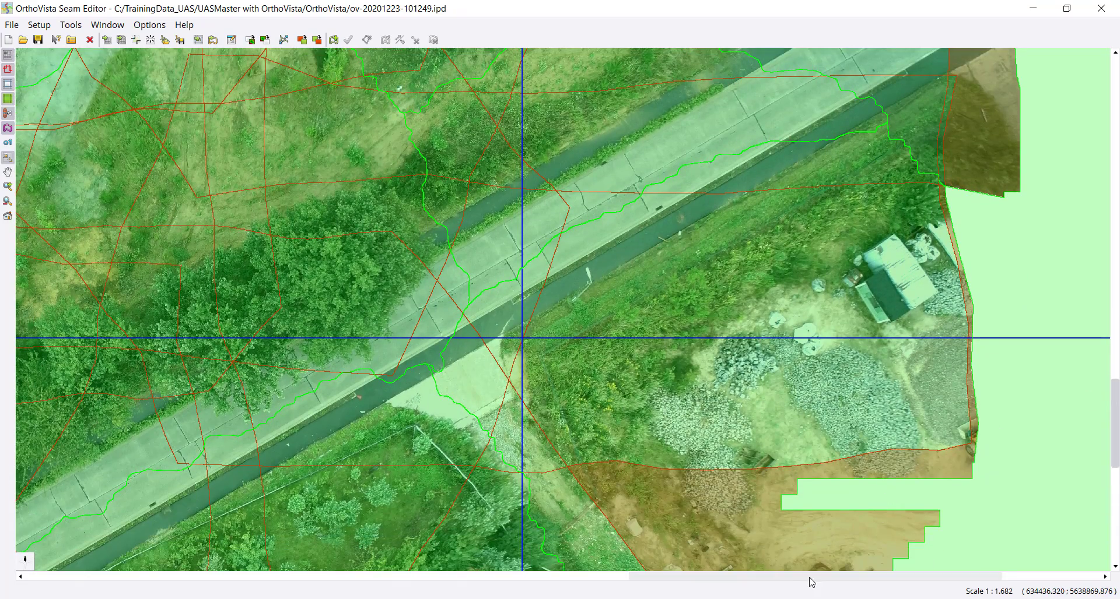
left_click_drag(811, 582, 630, 580)
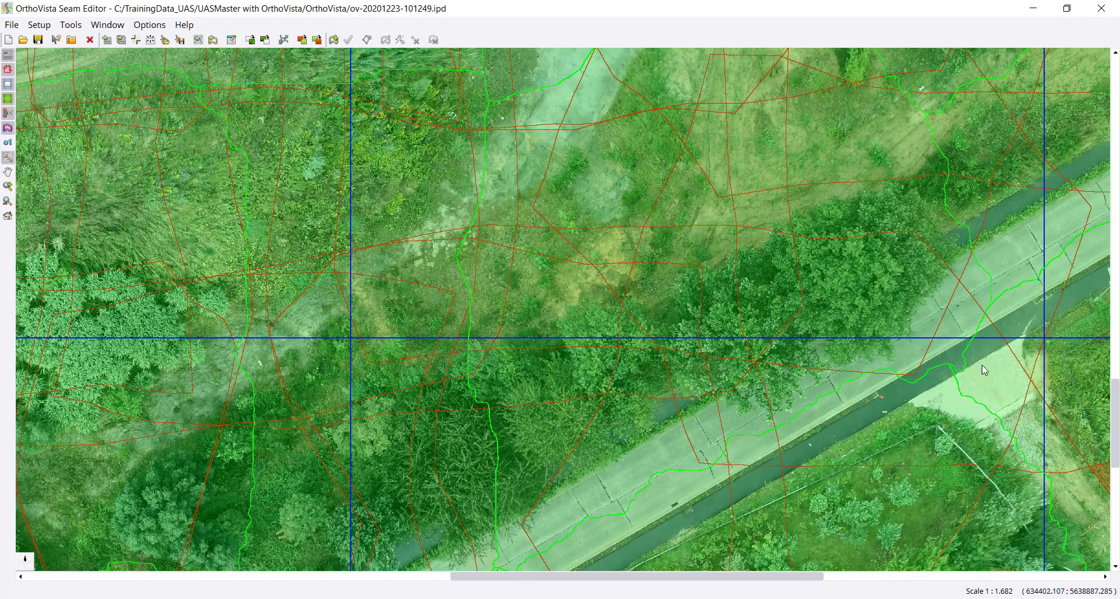
left_click_drag(1115, 394, 1116, 447)
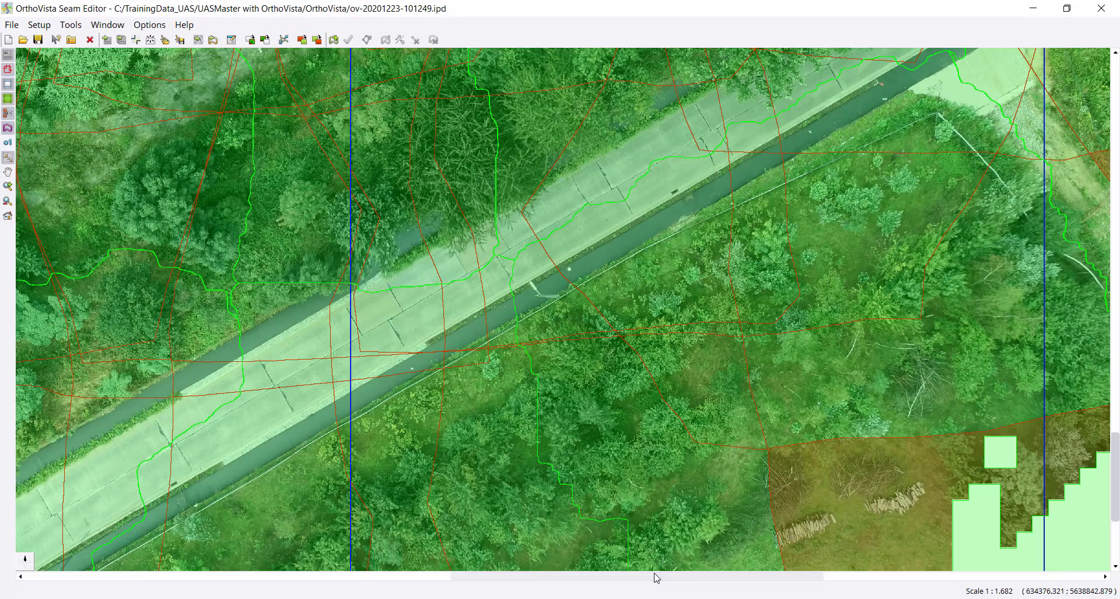
left_click_drag(656, 578, 507, 581)
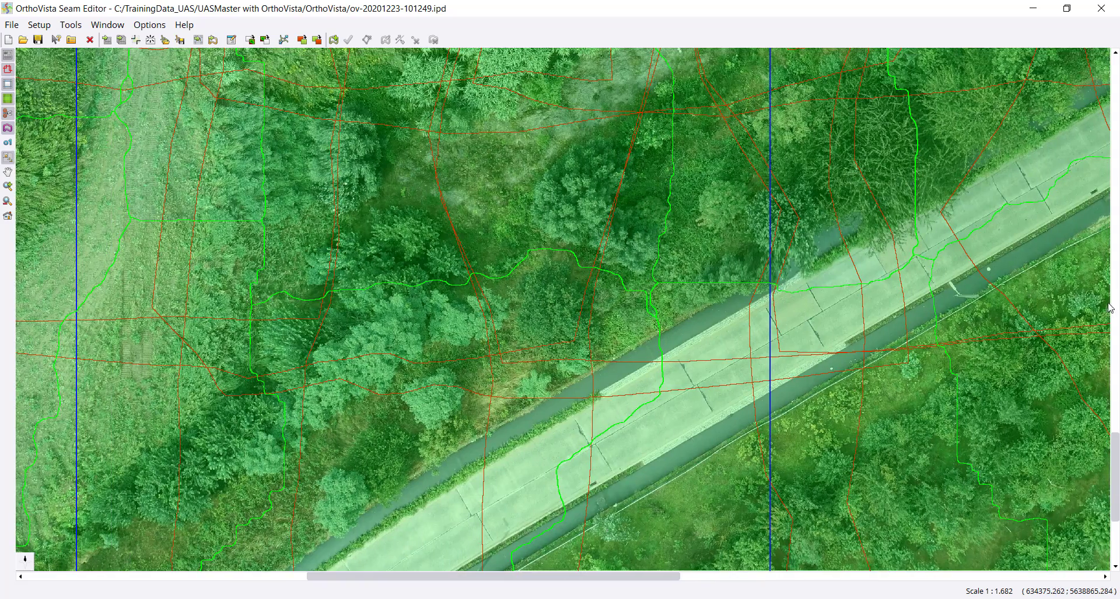
left_click_drag(1115, 446, 1117, 470)
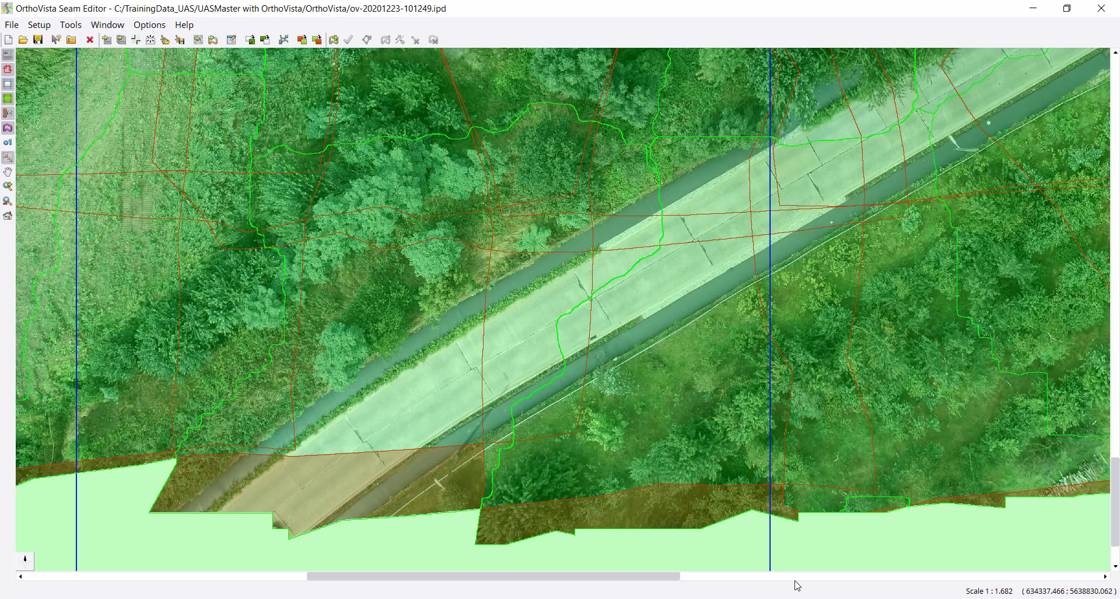
left_click_drag(665, 579, 797, 583)
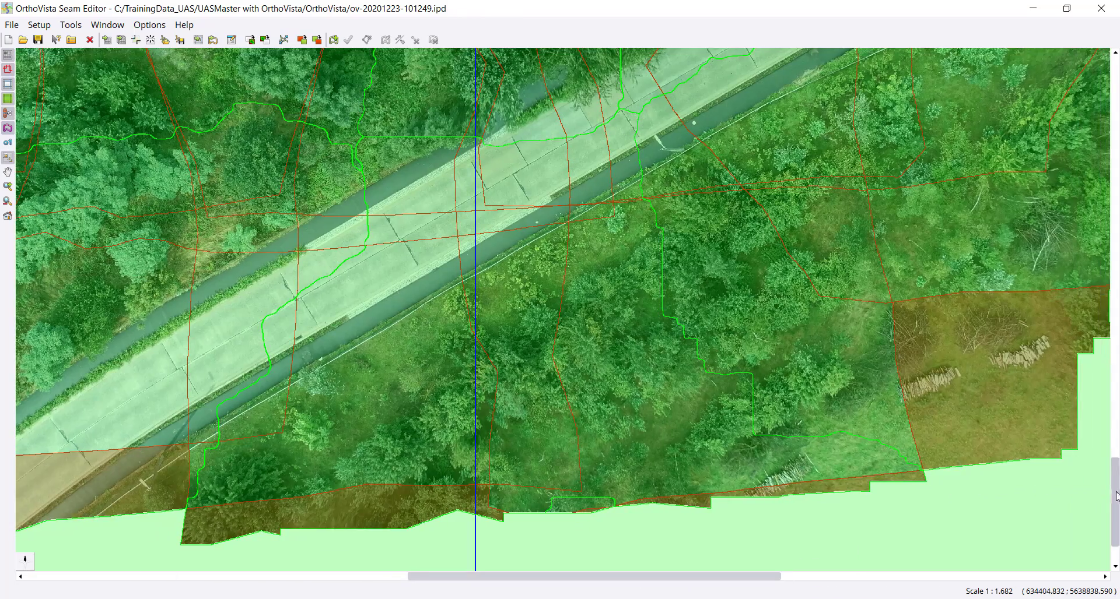
left_click_drag(1115, 495, 1116, 452)
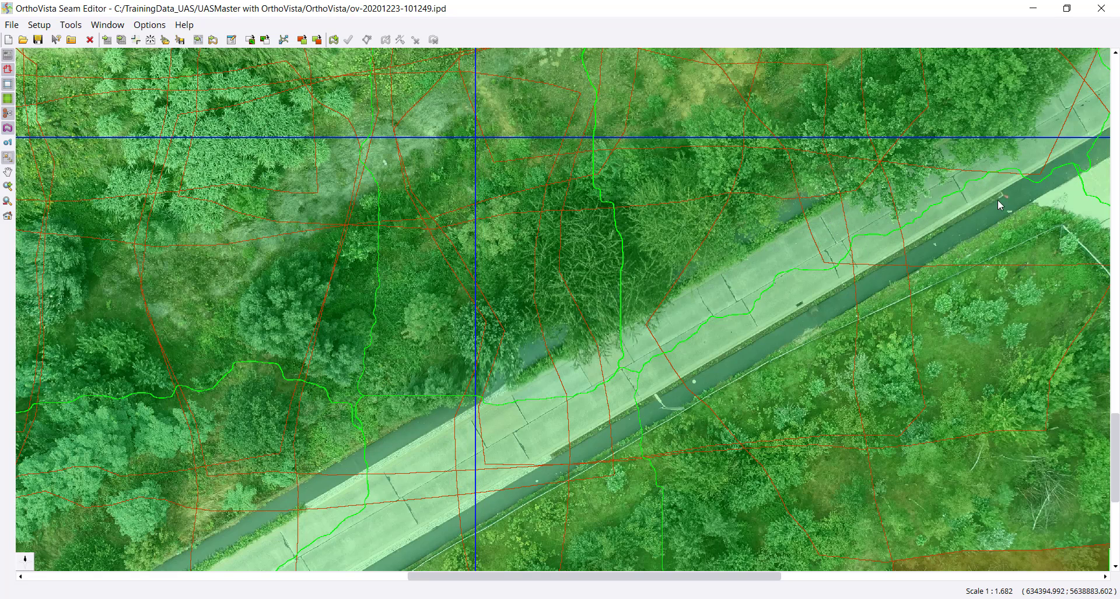
left_click_drag(733, 578, 844, 577)
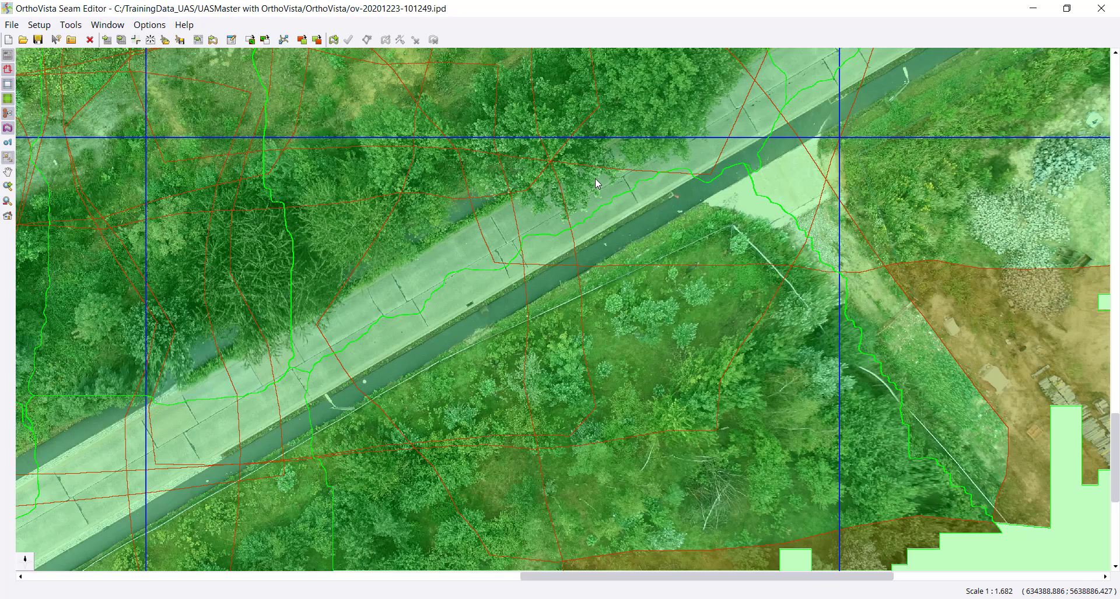
Draw an edit polygon around the seam on the concrete road just southwest of the side-road junction and apply the seam edit
left_click(334, 41)
left_click(735, 149)
left_click(734, 173)
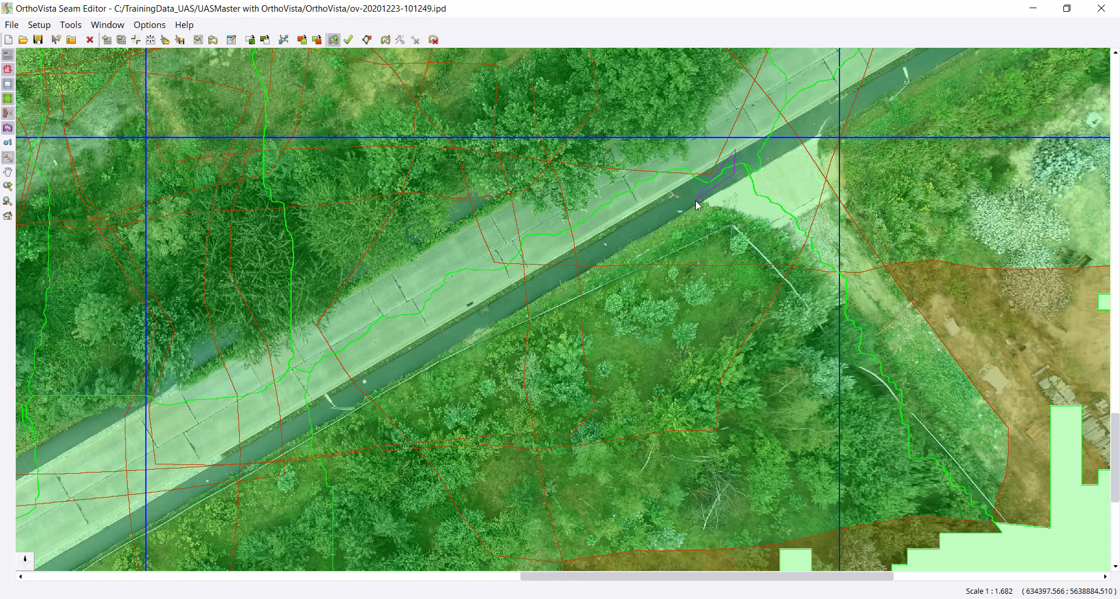
left_click(588, 246)
left_click(564, 251)
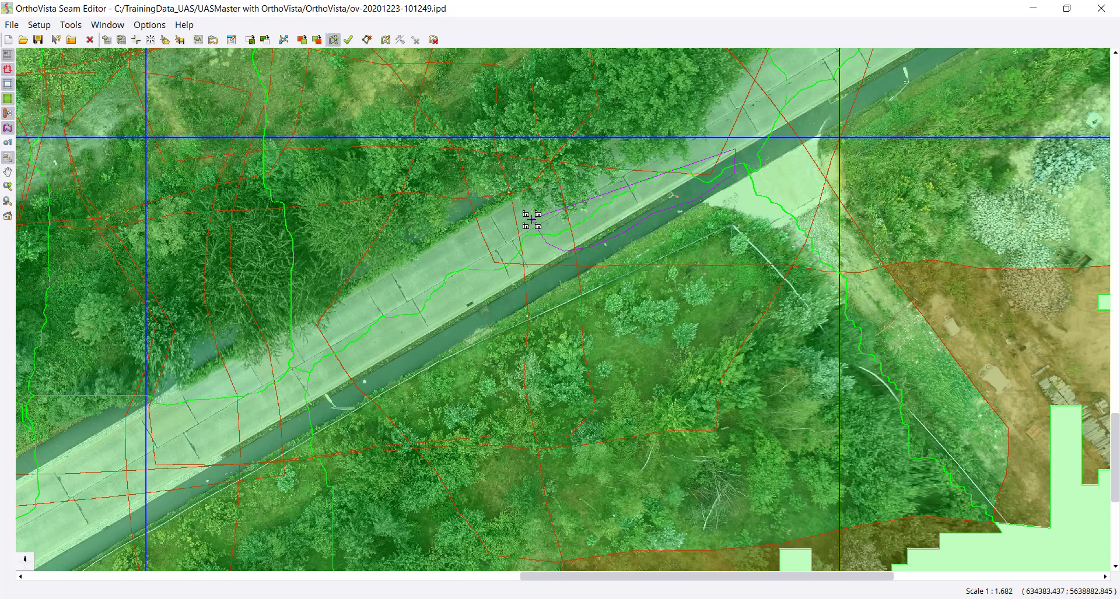
left_click(531, 220)
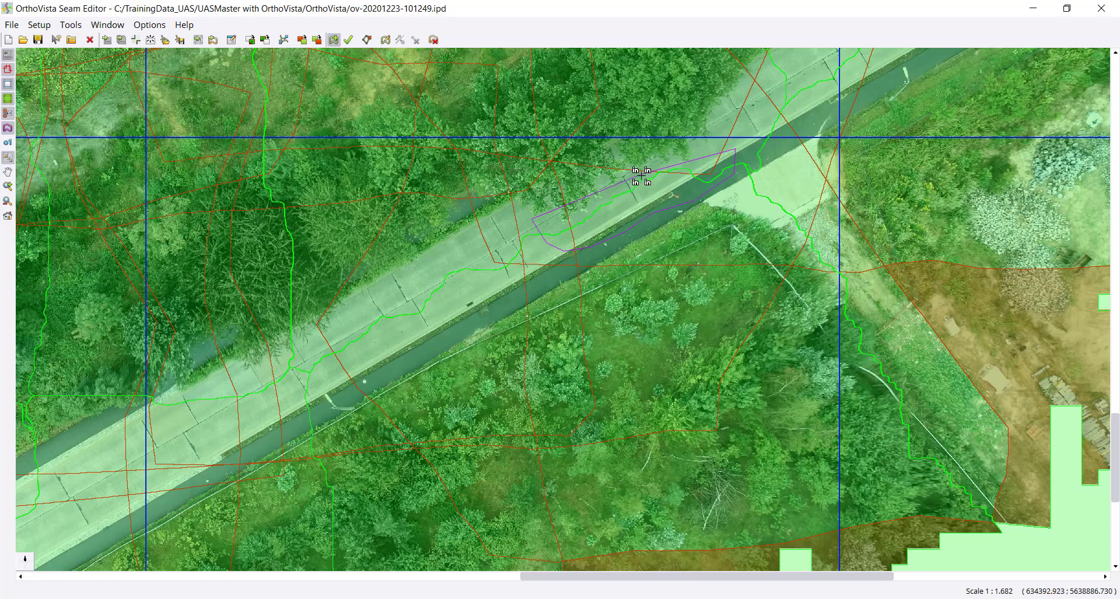
left_click(631, 184)
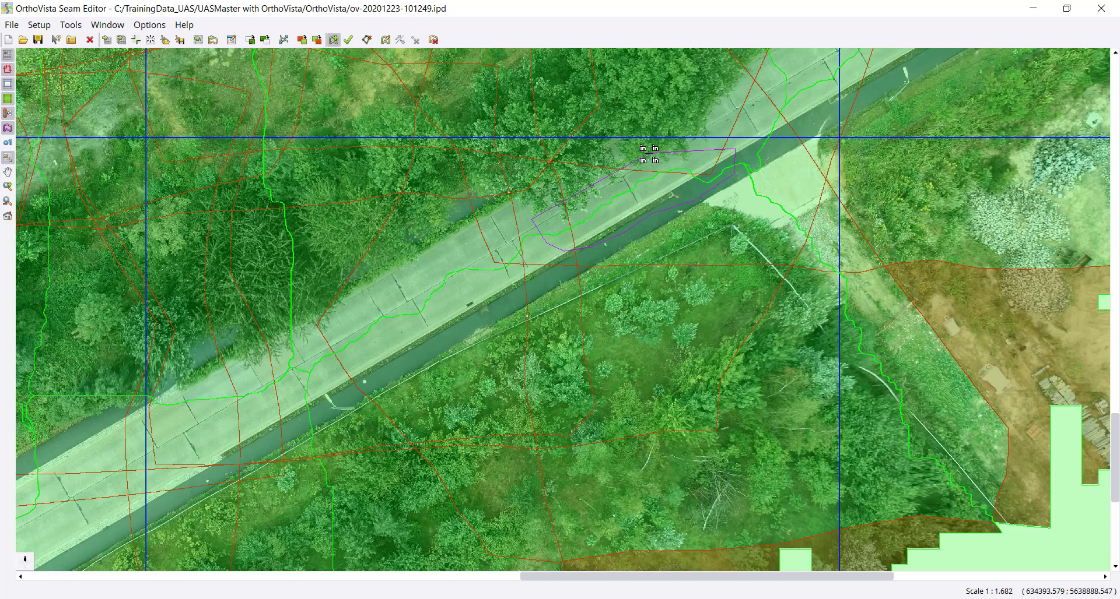
left_click(648, 154)
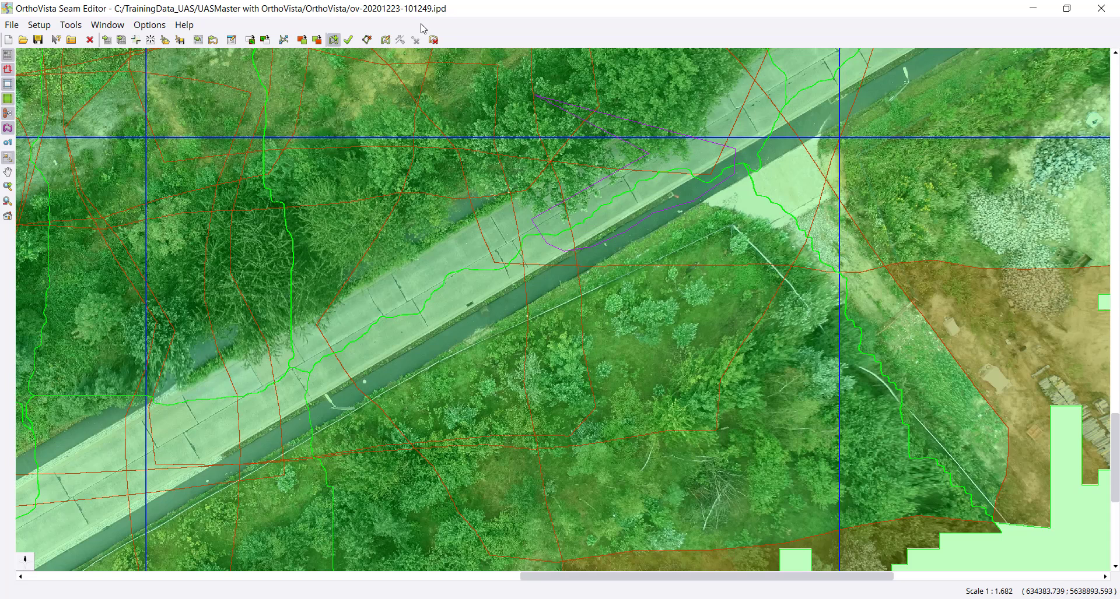
left_click(348, 41)
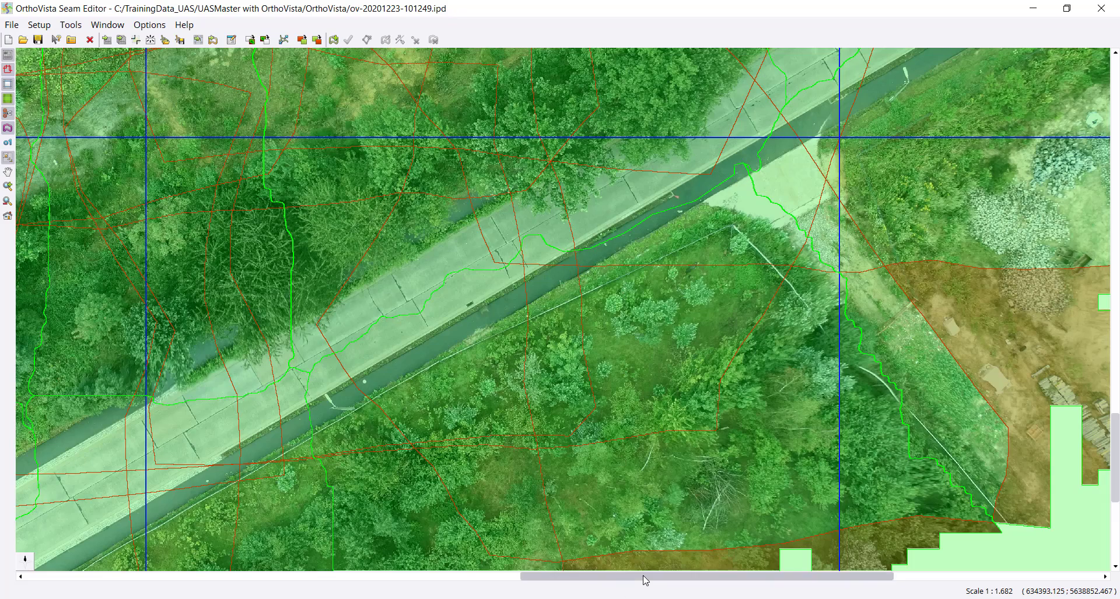
Draw an edit polygon around the seam over the southern edge of the road, near its southwestern end, and apply the seam edit
left_click_drag(641, 577, 519, 577)
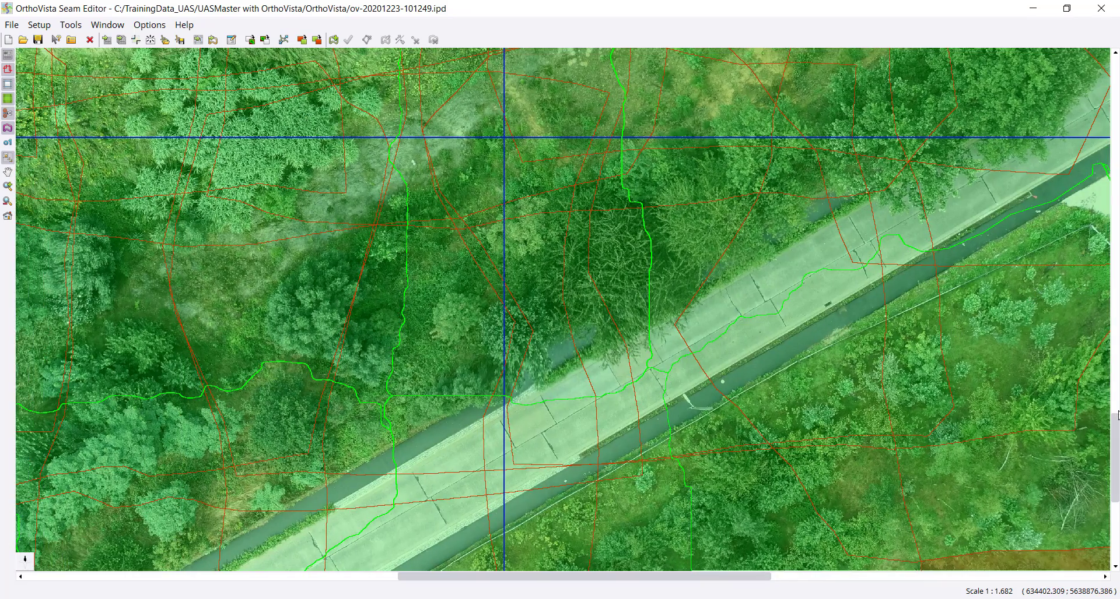
left_click_drag(1114, 430, 1112, 477)
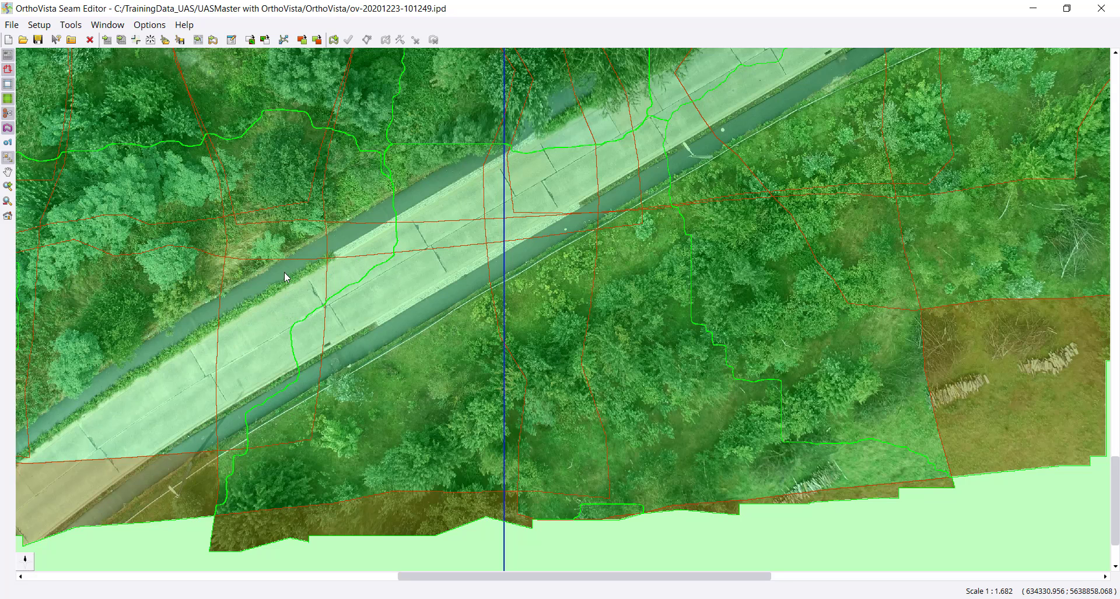
left_click(333, 40)
left_click(229, 390)
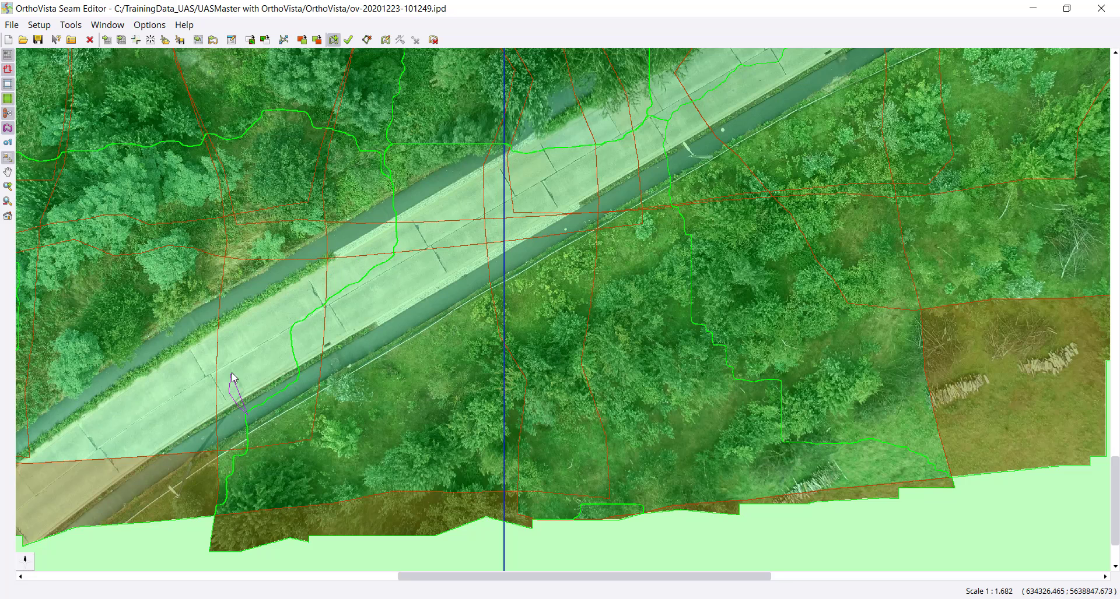
left_click(261, 347)
left_click(275, 332)
left_click(289, 327)
left_click(301, 327)
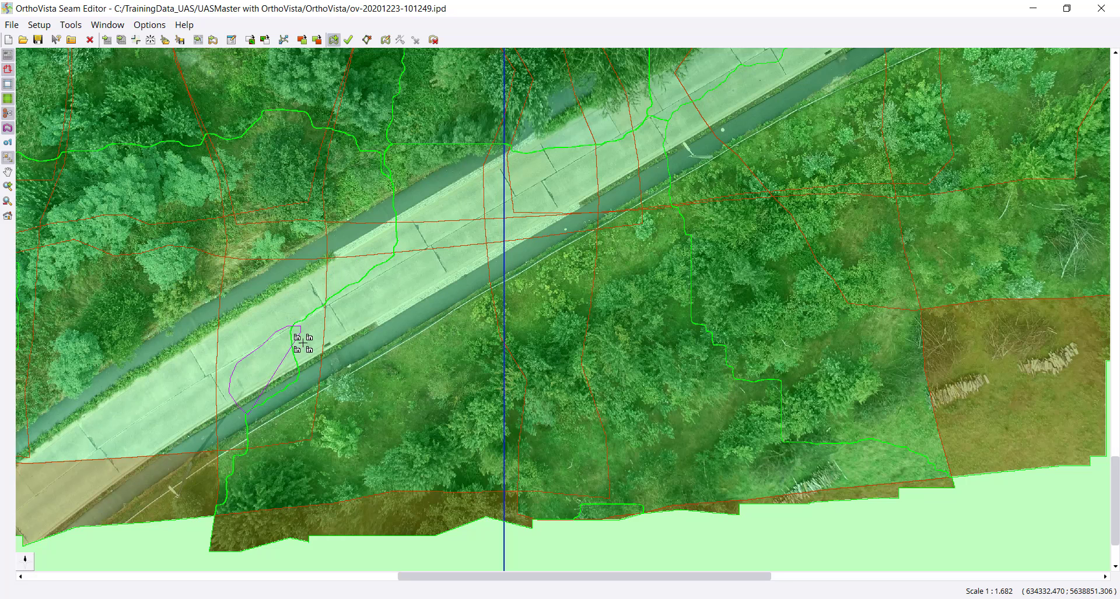
left_click(309, 387)
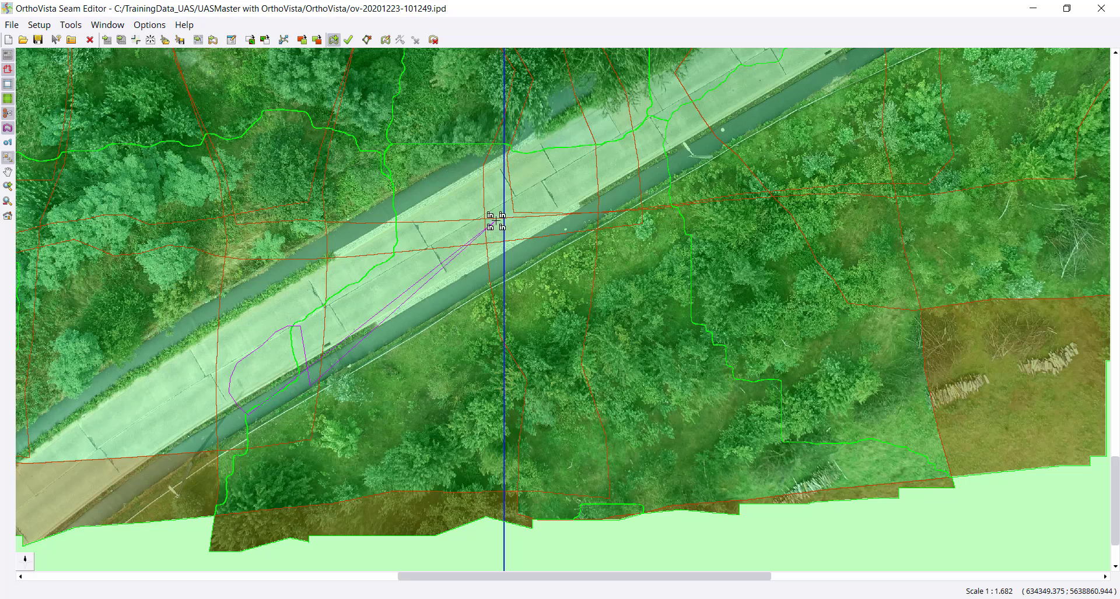
left_click(348, 41)
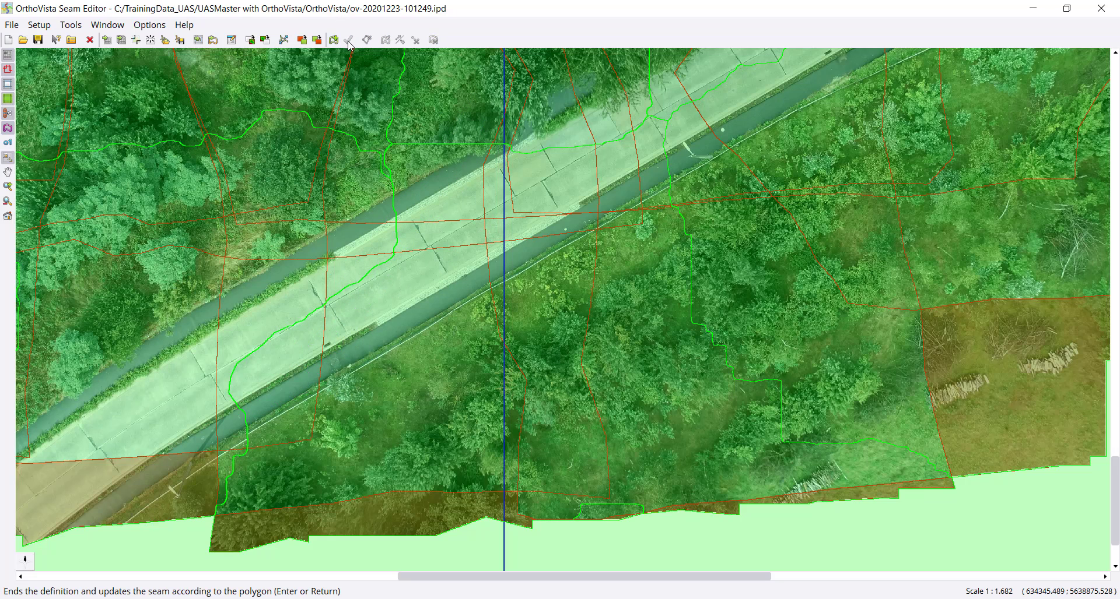
Open the images orDSC03811, orDSC03843 and orDSC03875 in separate windows at the edited road seam
right_click(262, 371)
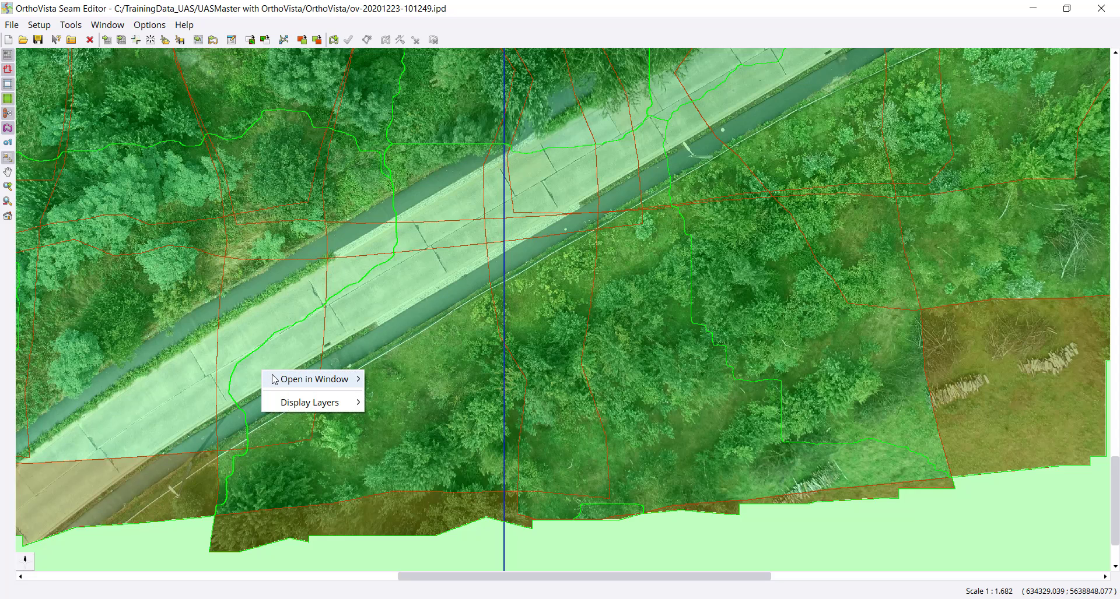
mouse_move(274, 380)
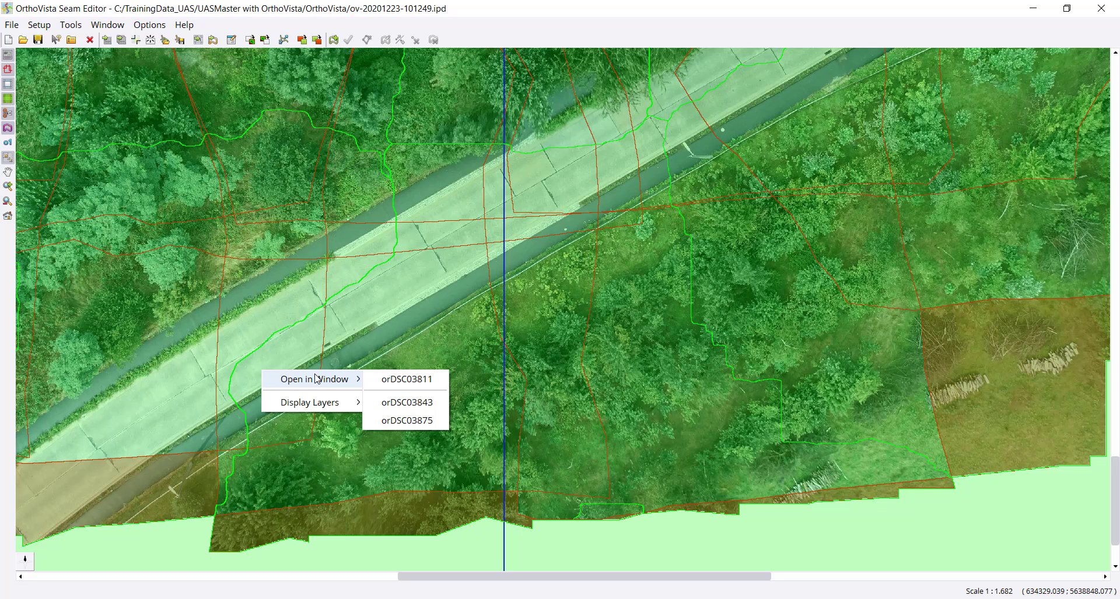
left_click(407, 379)
left_click_drag(601, 175, 868, 50)
right_click(249, 376)
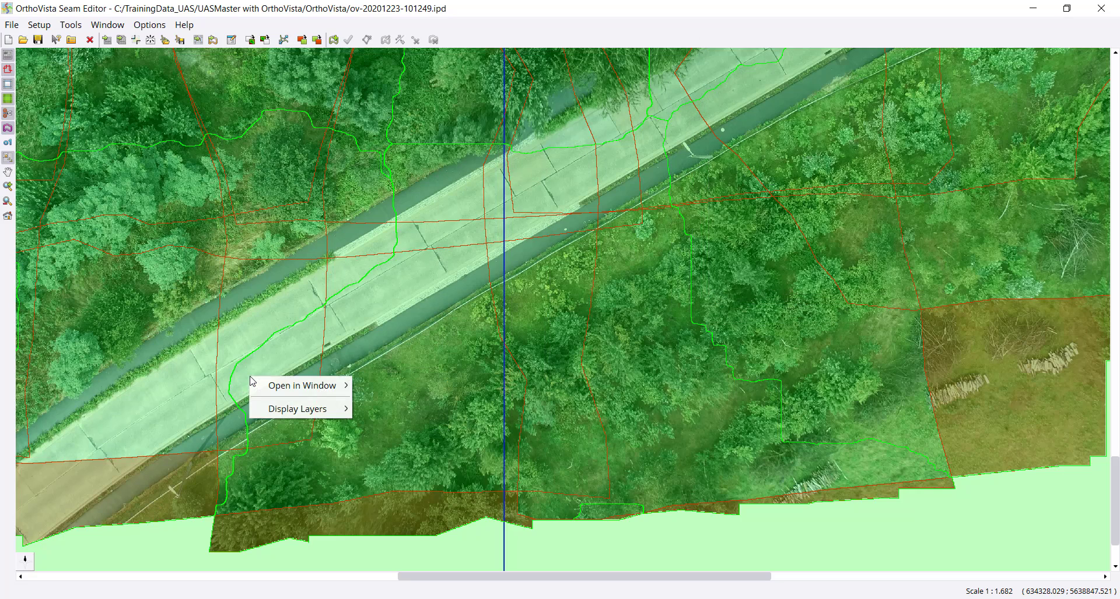
mouse_move(282, 392)
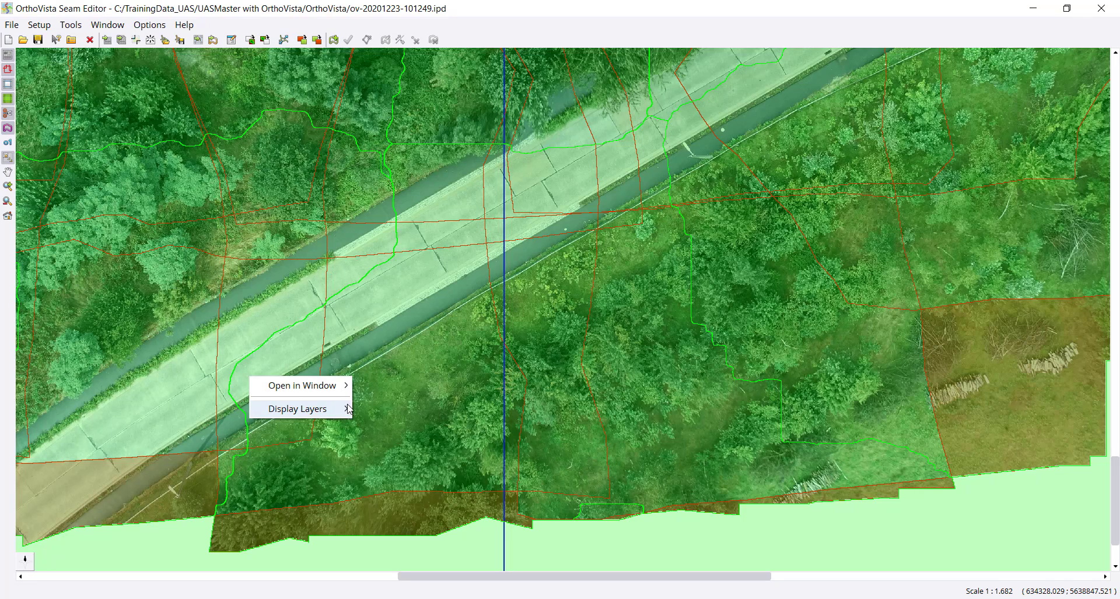
mouse_move(325, 392)
left_click(388, 406)
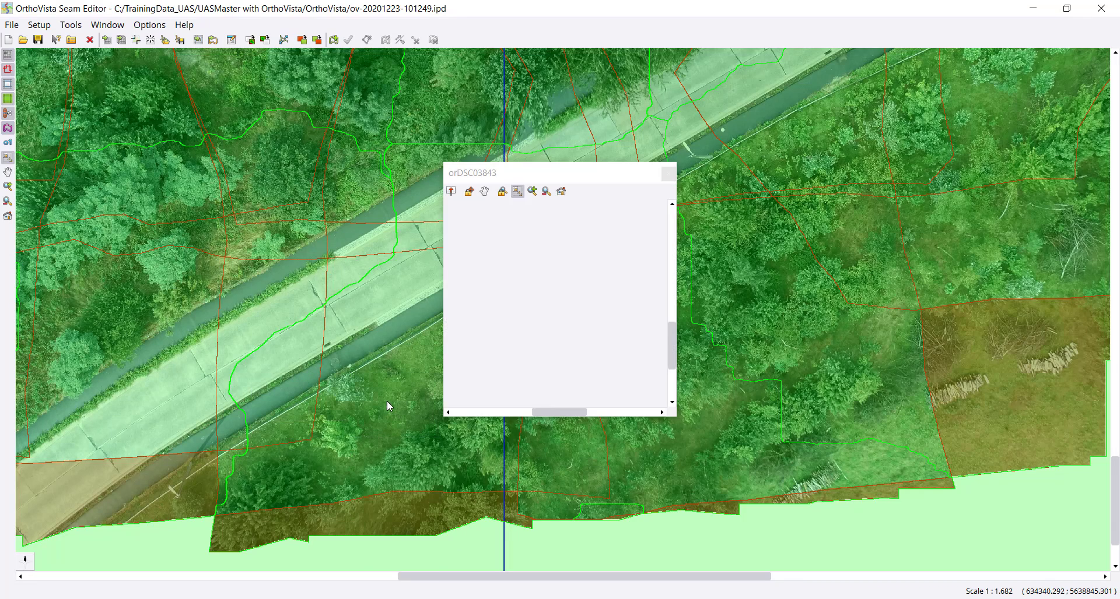
left_click_drag(540, 177, 814, 314)
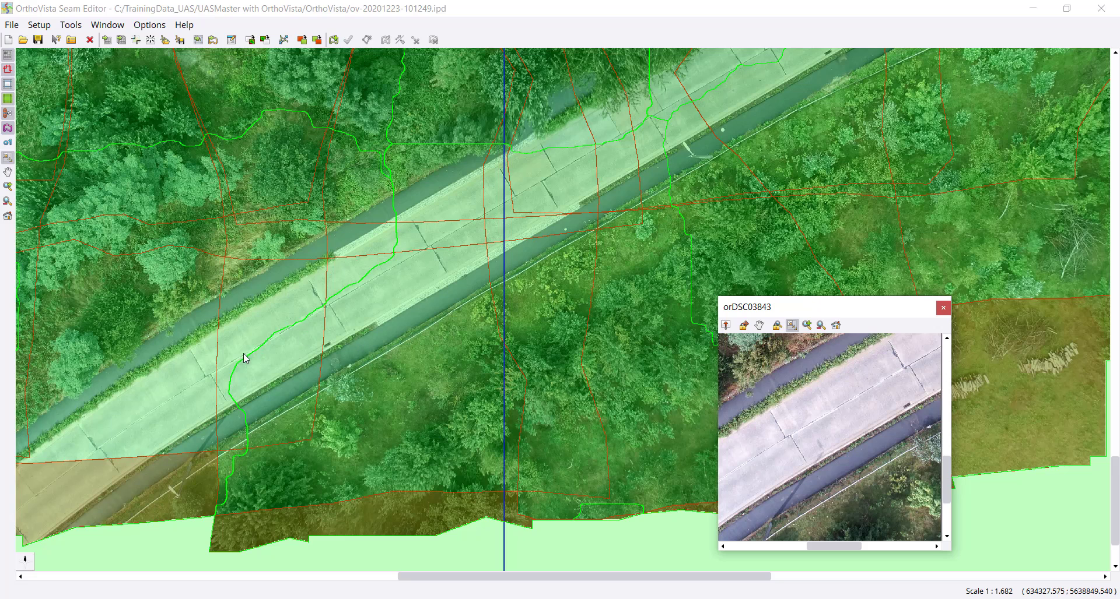
right_click(247, 373)
mouse_move(320, 382)
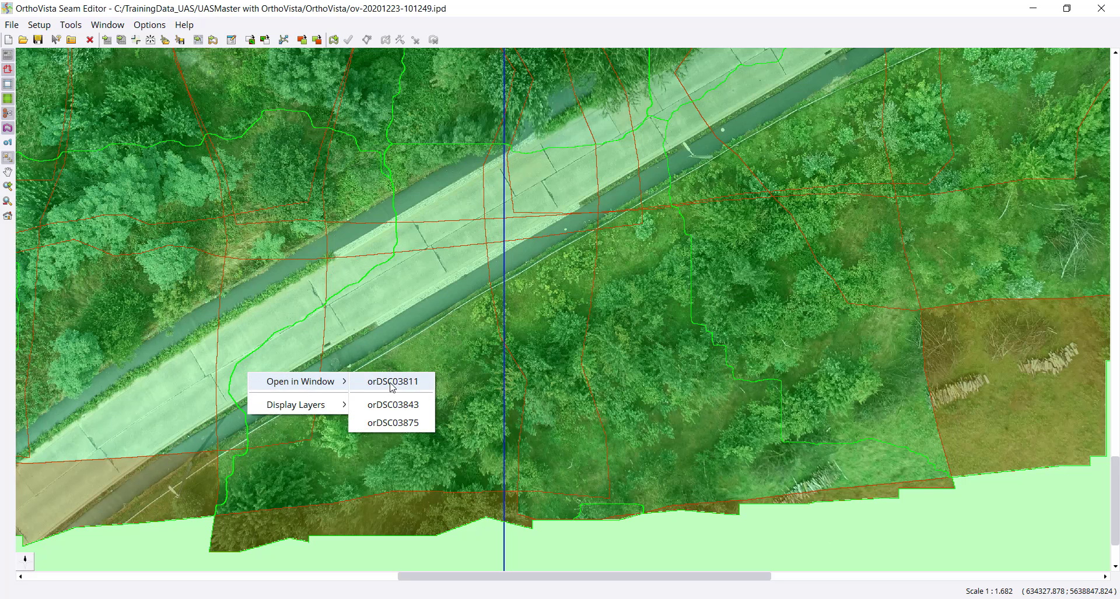
left_click(388, 422)
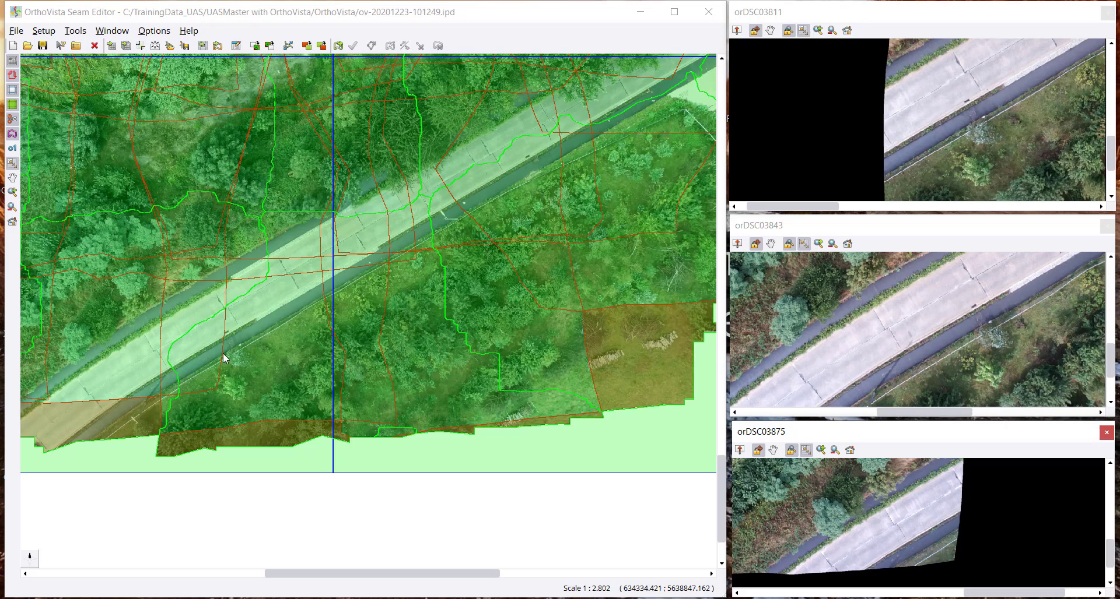
Draw another edit polygon around the same road seam to move its ditch crossing northeast, apply the edit and save the project
left_click(337, 48)
left_click_drag(137, 287, 302, 393)
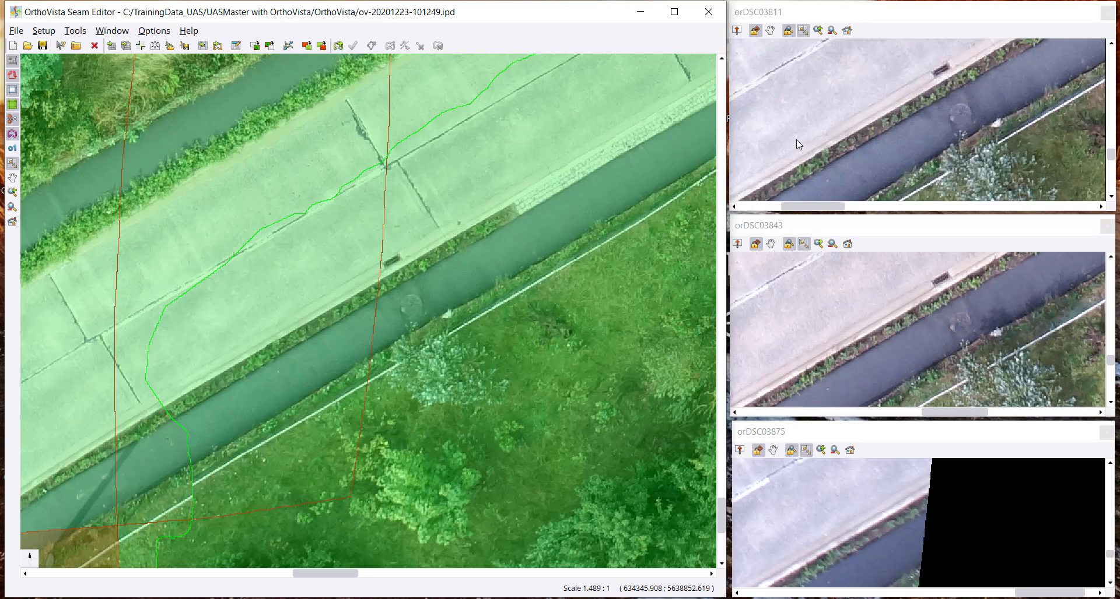
left_click(338, 46)
left_click(184, 460)
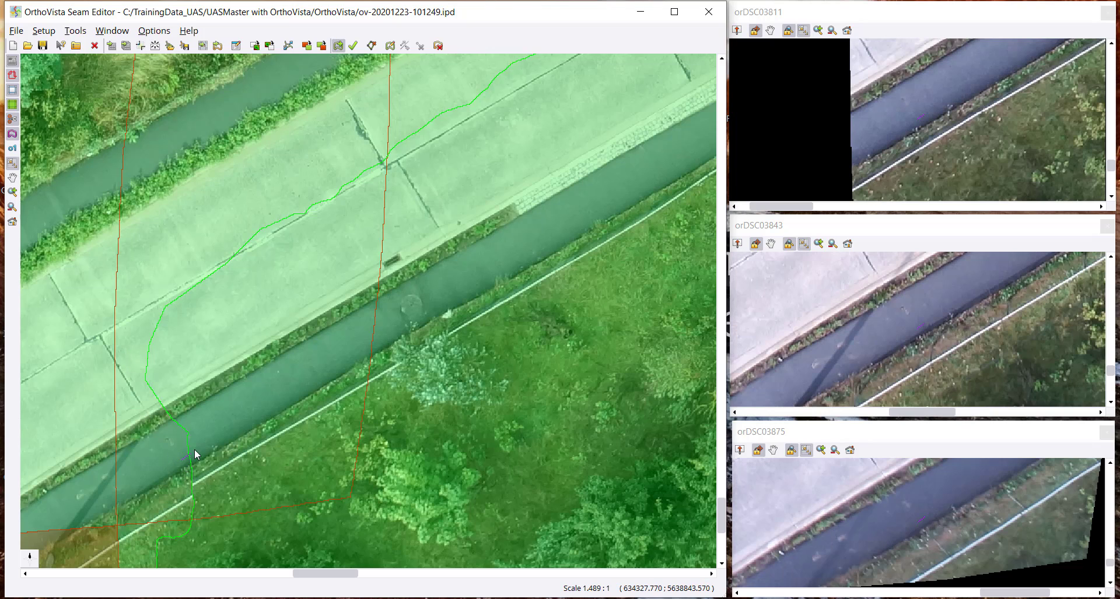
left_click(250, 416)
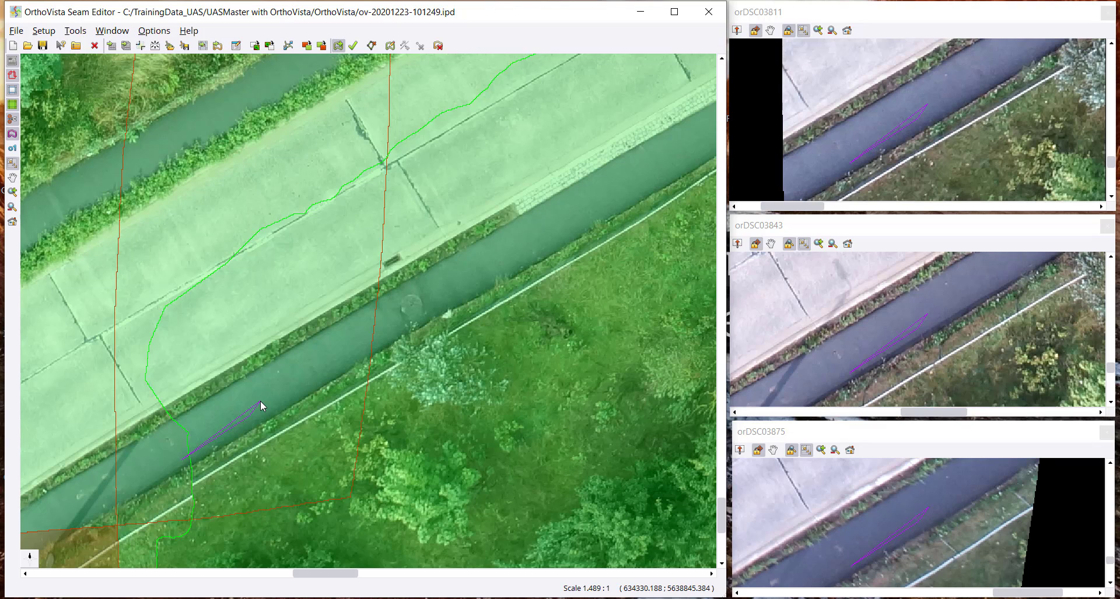
left_click(296, 379)
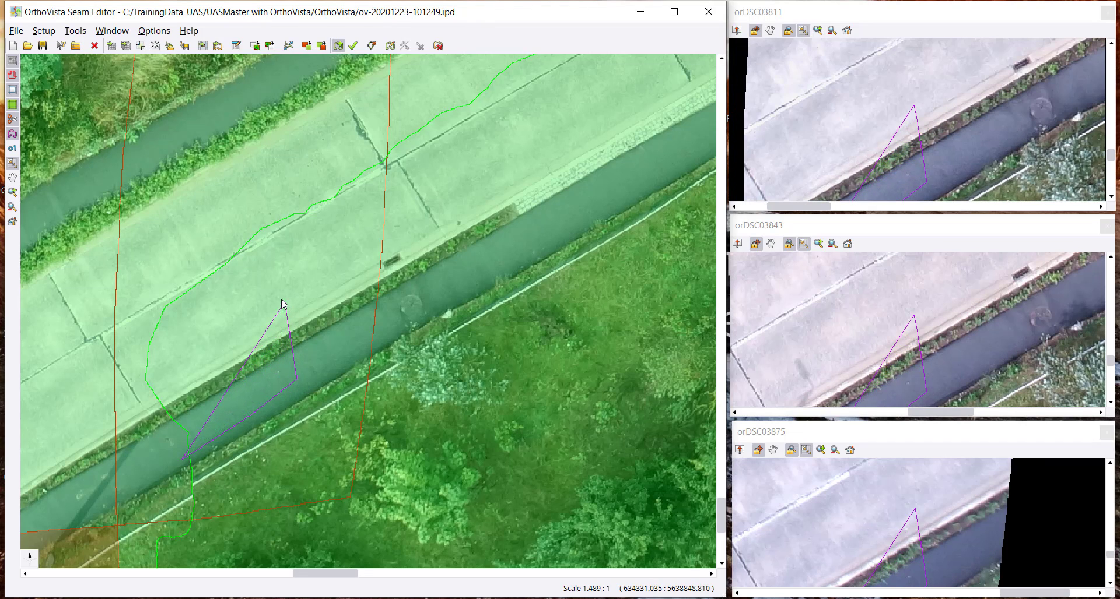
left_click(261, 254)
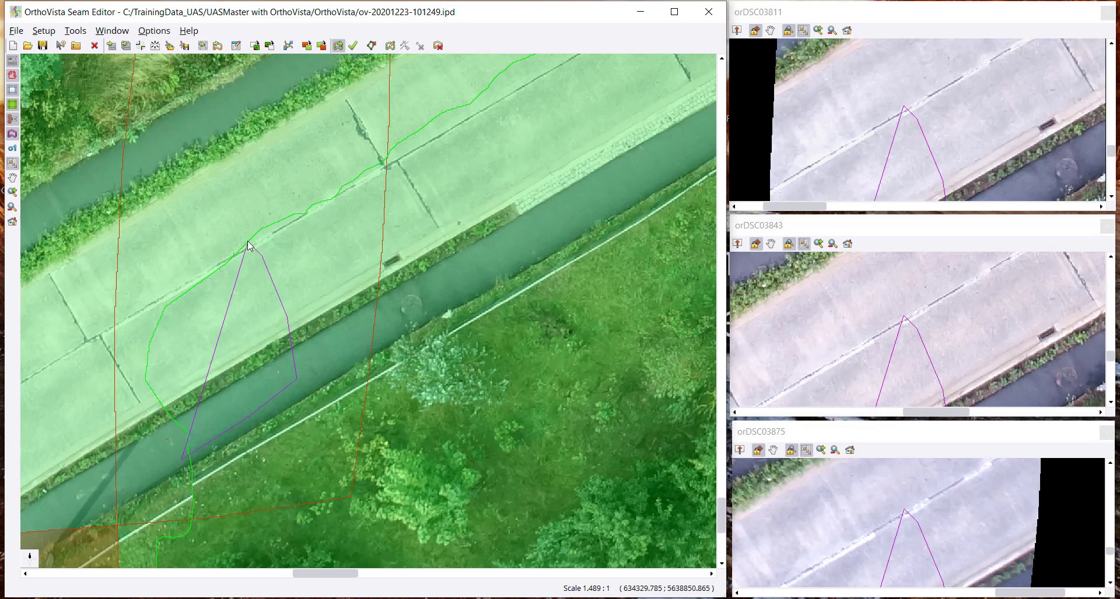
left_click(248, 244)
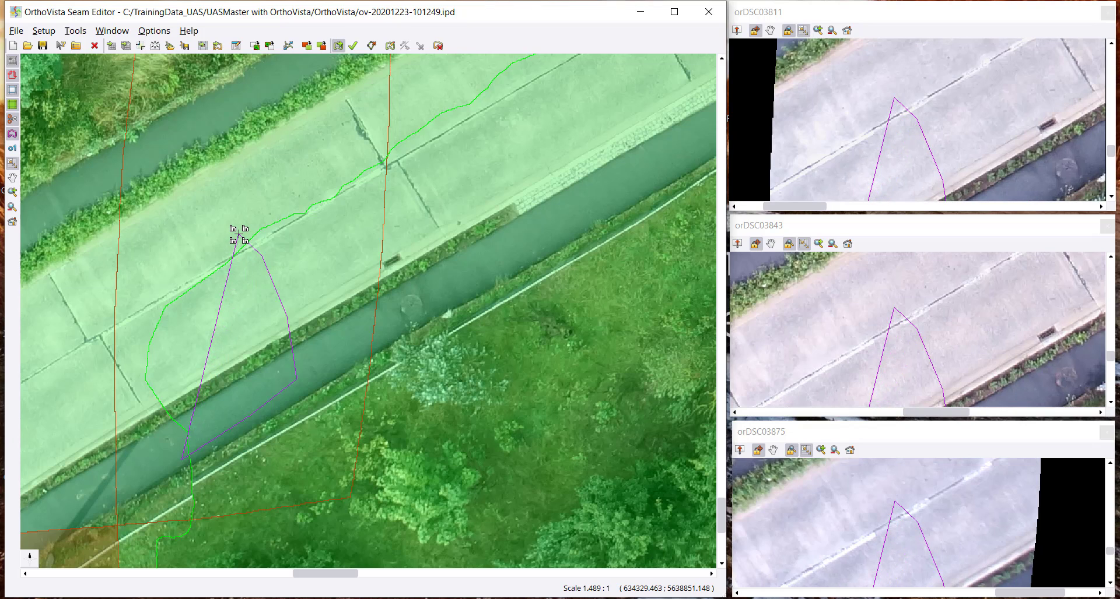
left_click(238, 234)
left_click(156, 277)
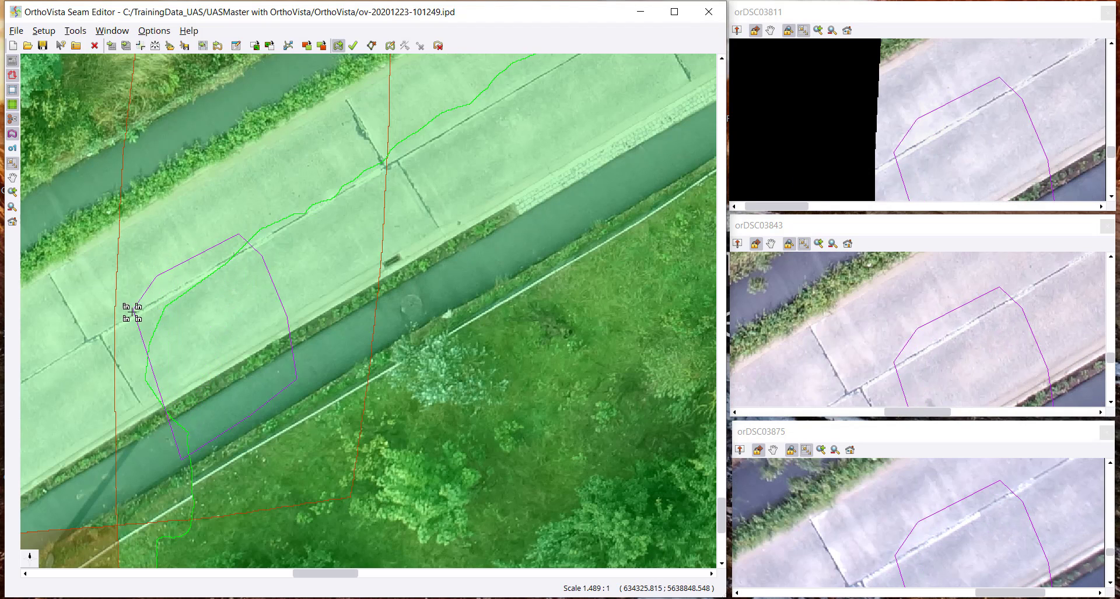
left_click(122, 371)
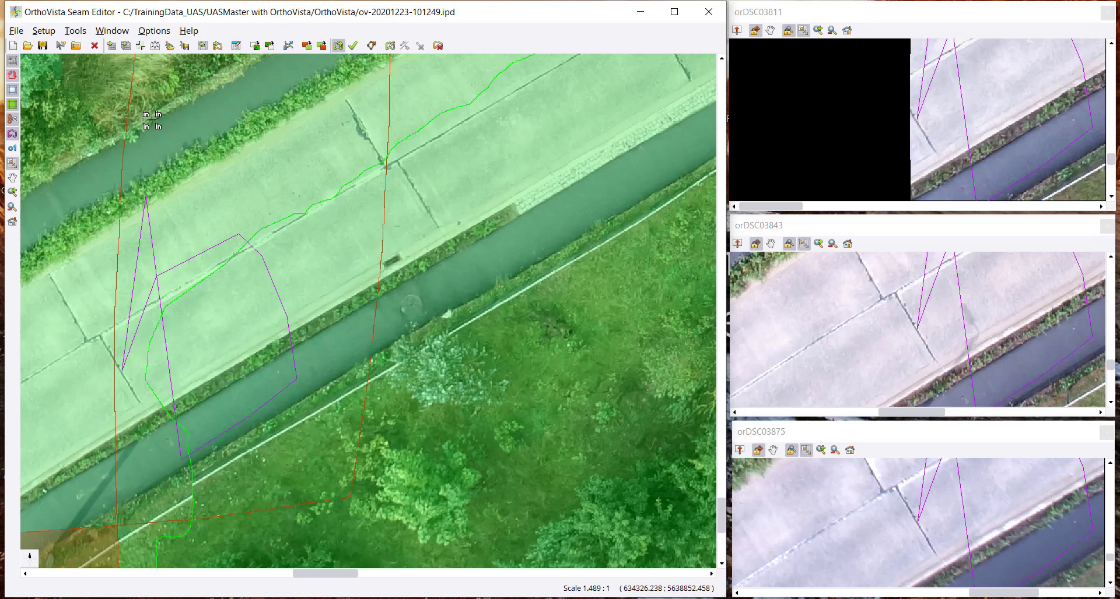
left_click(352, 47)
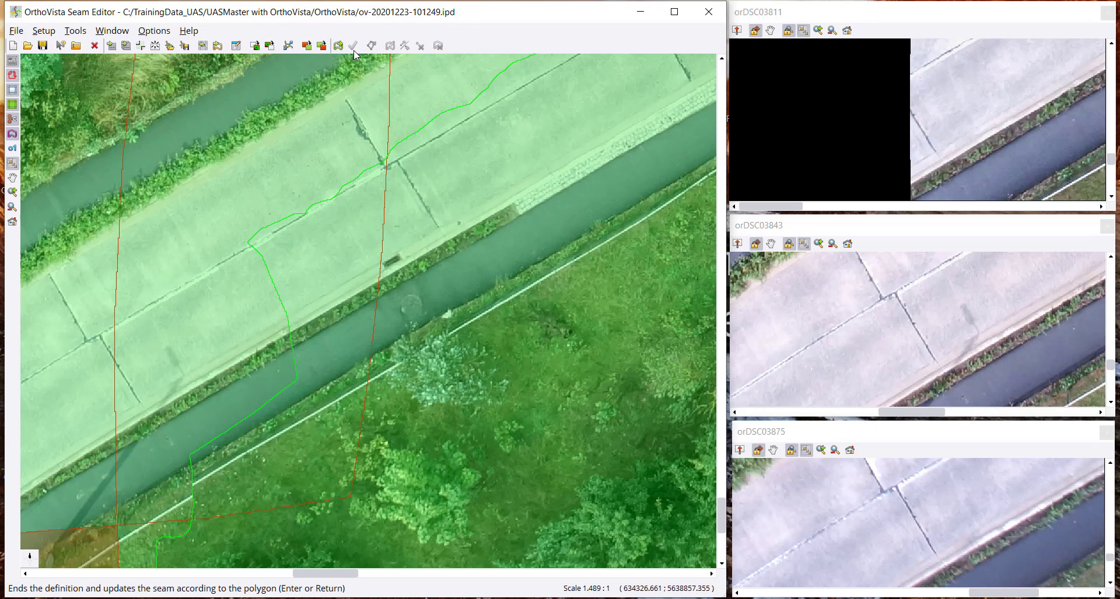
left_click(15, 31)
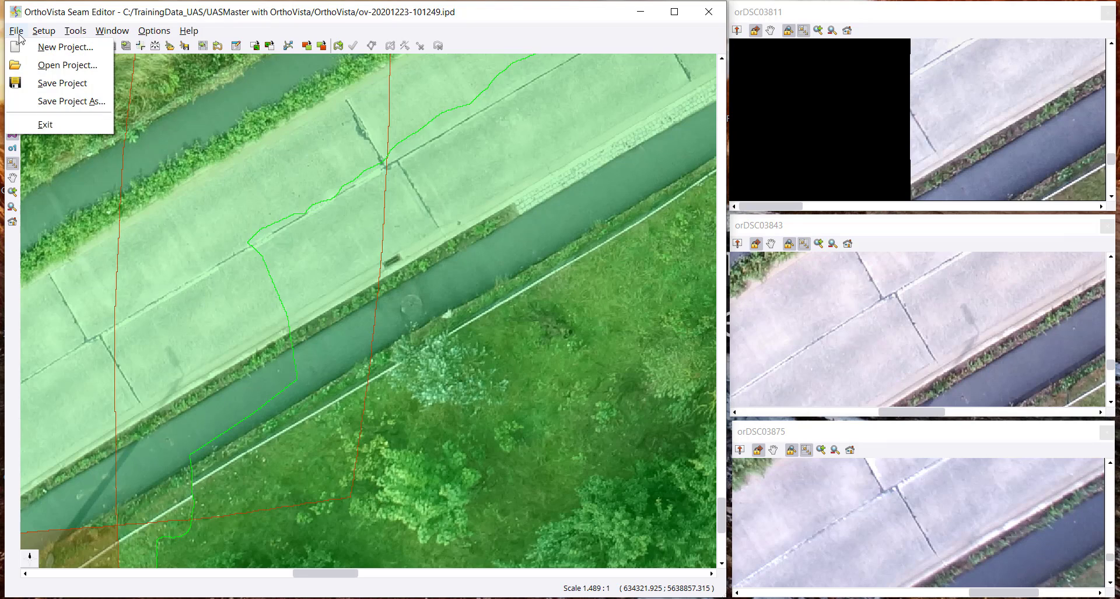
left_click(57, 86)
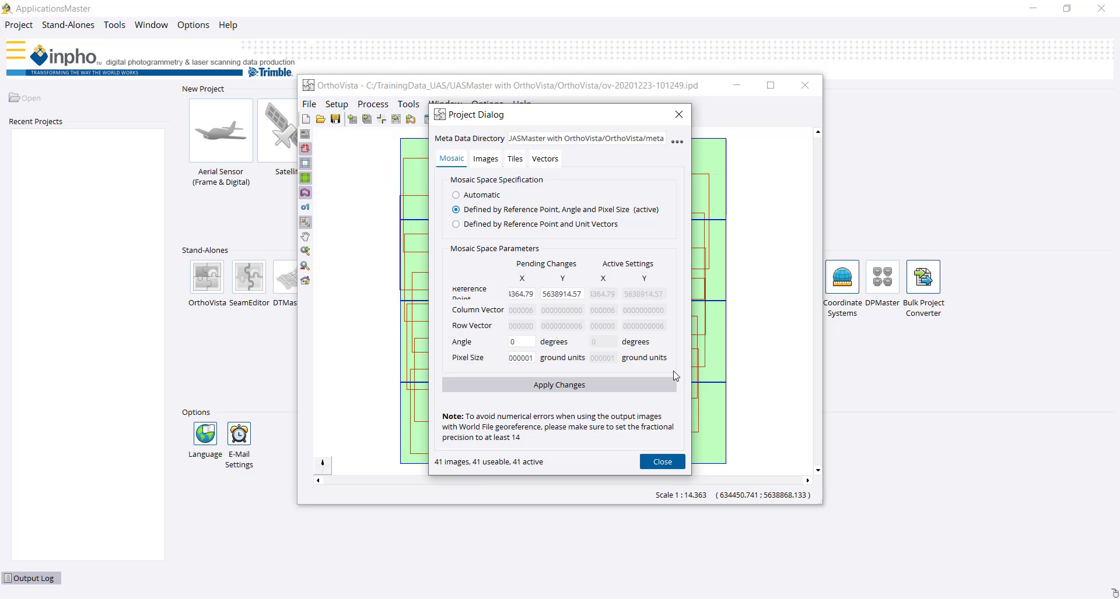
Select all images in OrthoVista's Project Dialog and set their file directory to the OrthoVista folder in UASMaster with OrthoVista
left_click(488, 160)
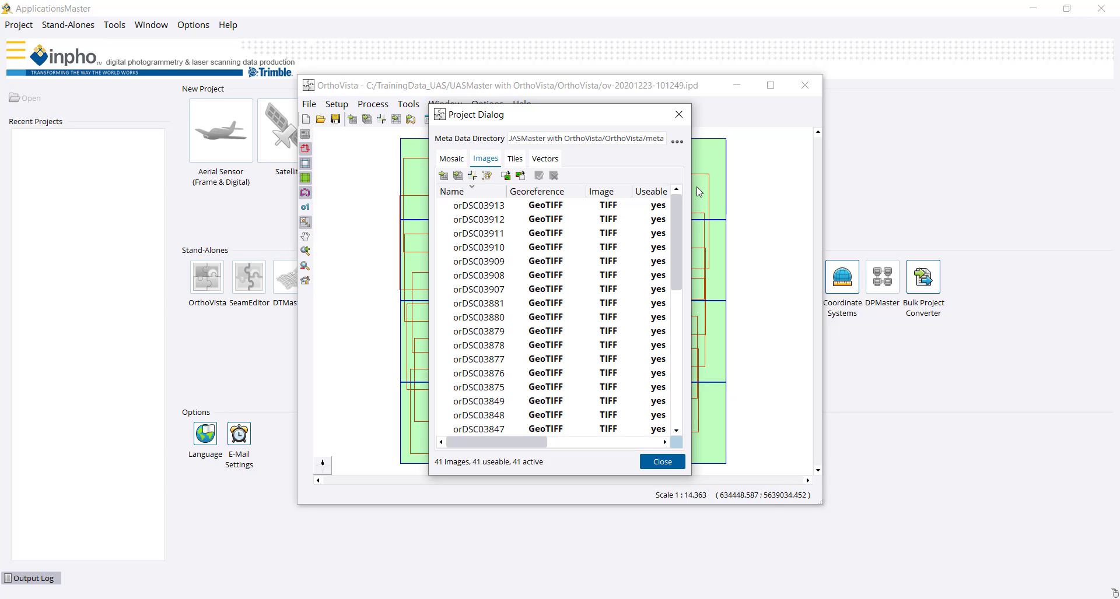
left_click_drag(692, 186, 1001, 187)
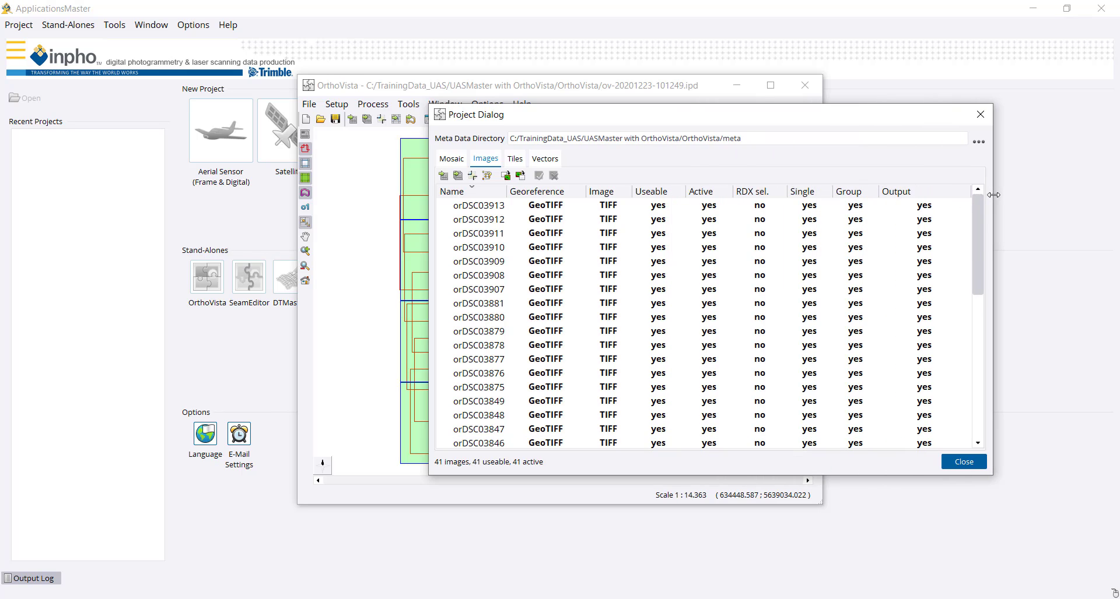
left_click(479, 209)
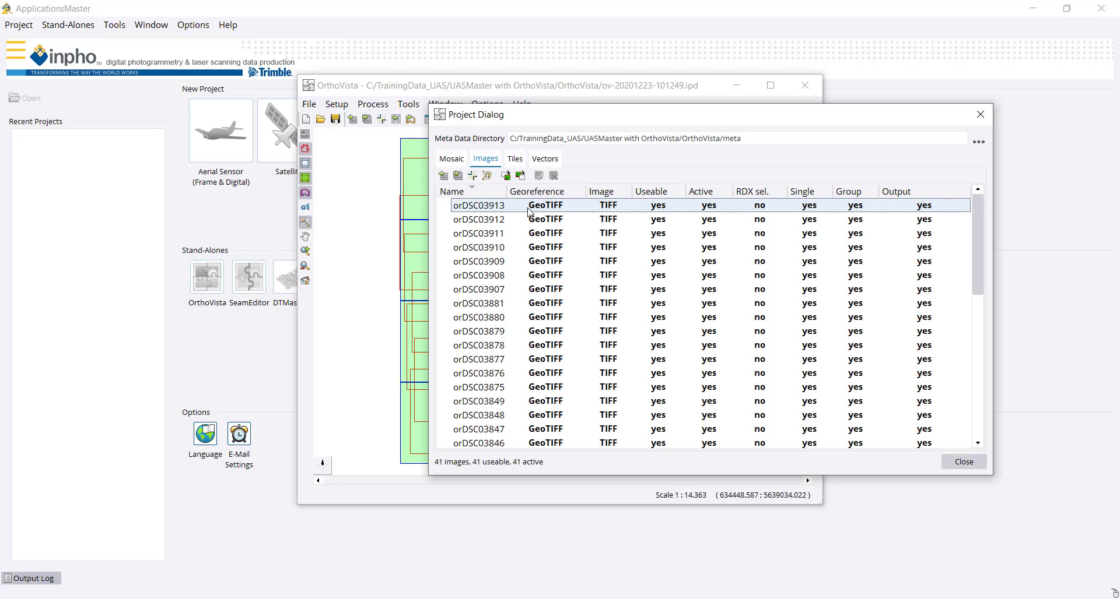
mouse_move(529, 211)
key("ctrl+a")
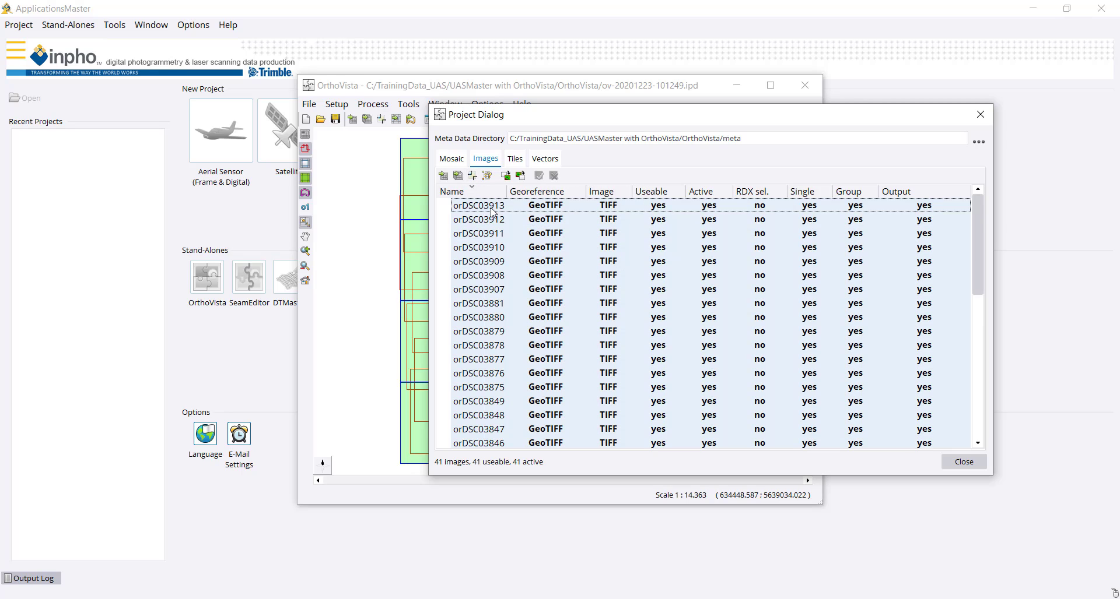
left_click(489, 177)
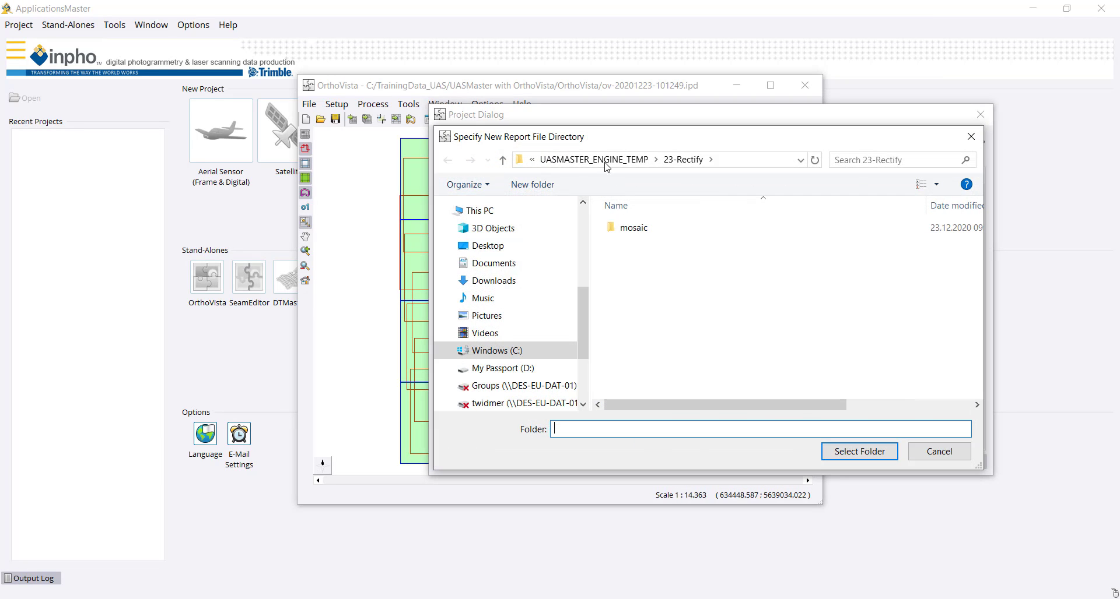
left_click(606, 164)
left_click(610, 160)
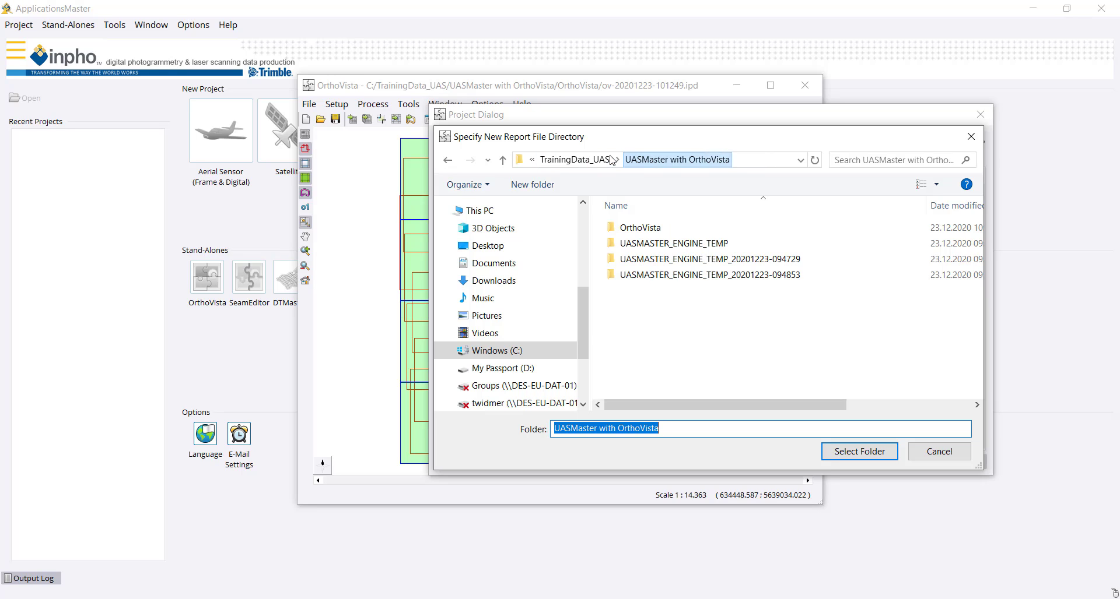
double_click(640, 228)
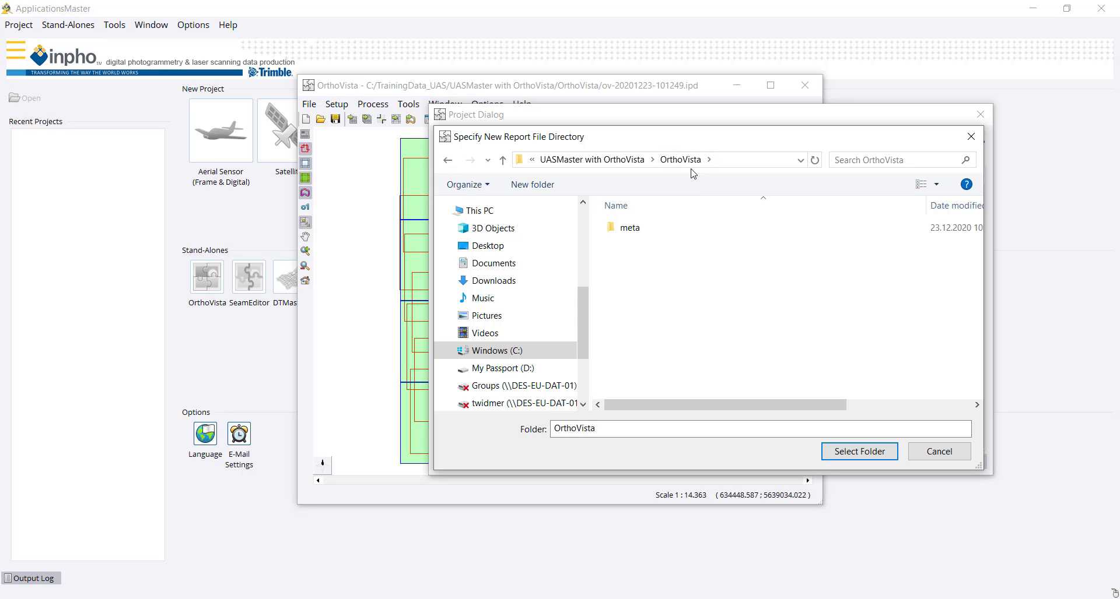
left_click(855, 451)
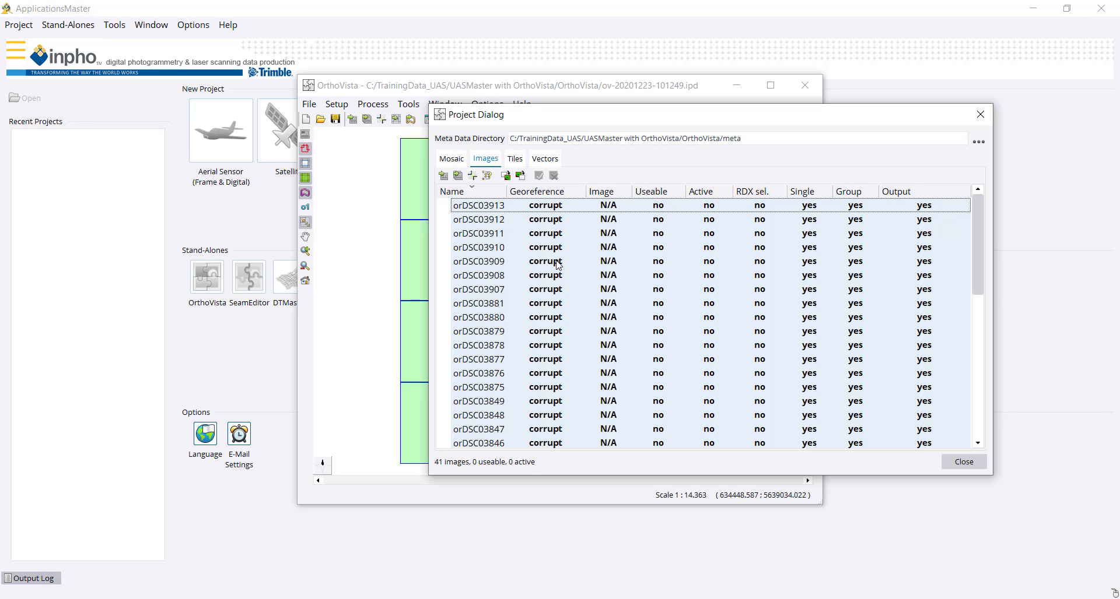
Unload all the selected images from the project and reload the images from the OrthoVista folder in UASMaster with OrthoVista
mouse_move(558, 265)
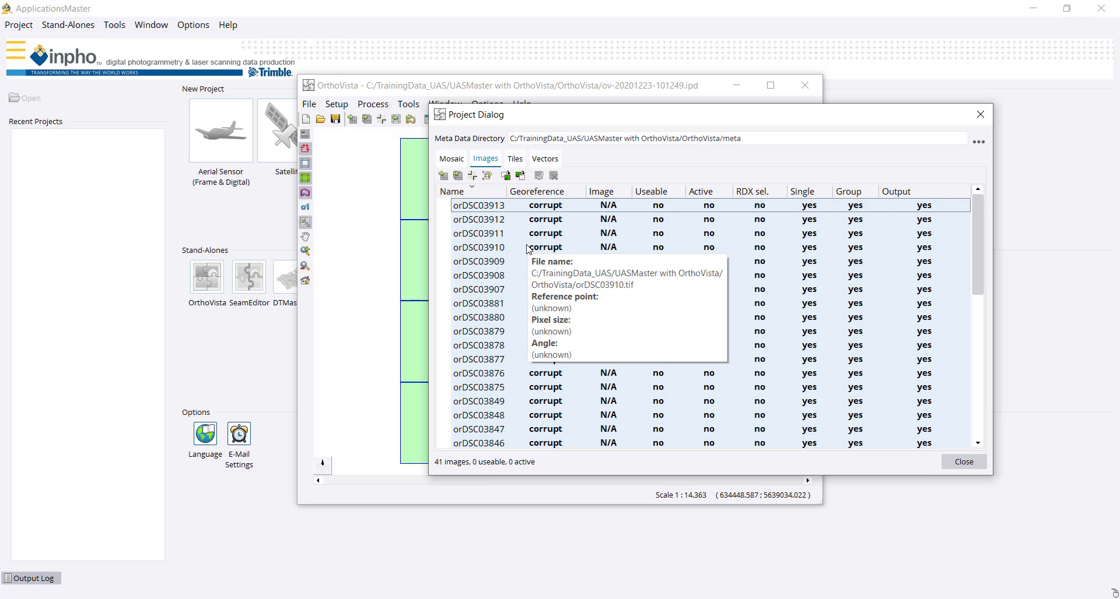
left_click(477, 181)
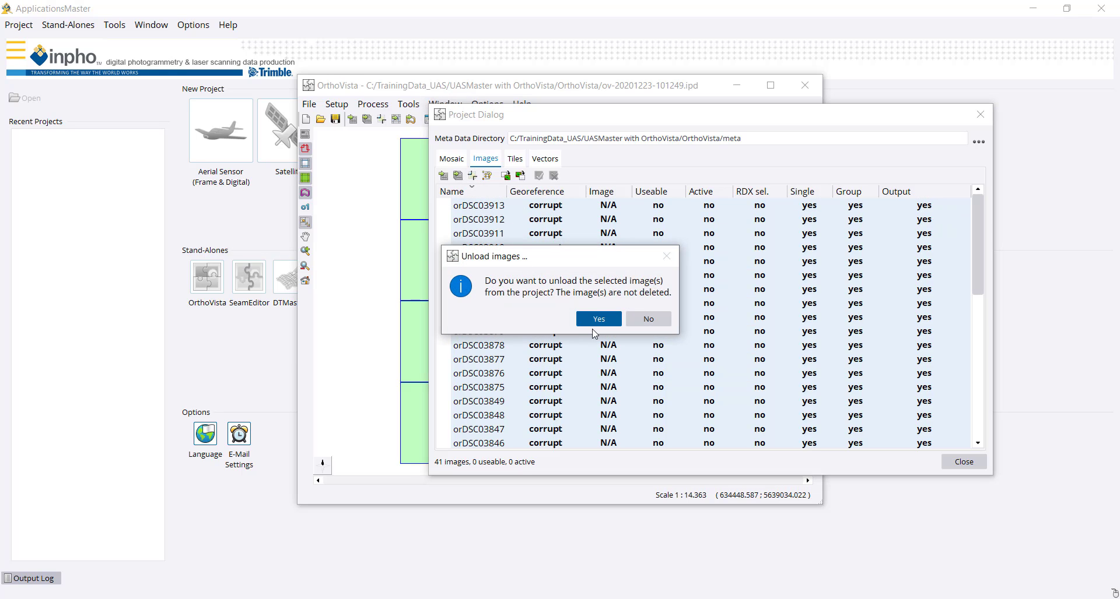
left_click(594, 324)
left_click(472, 176)
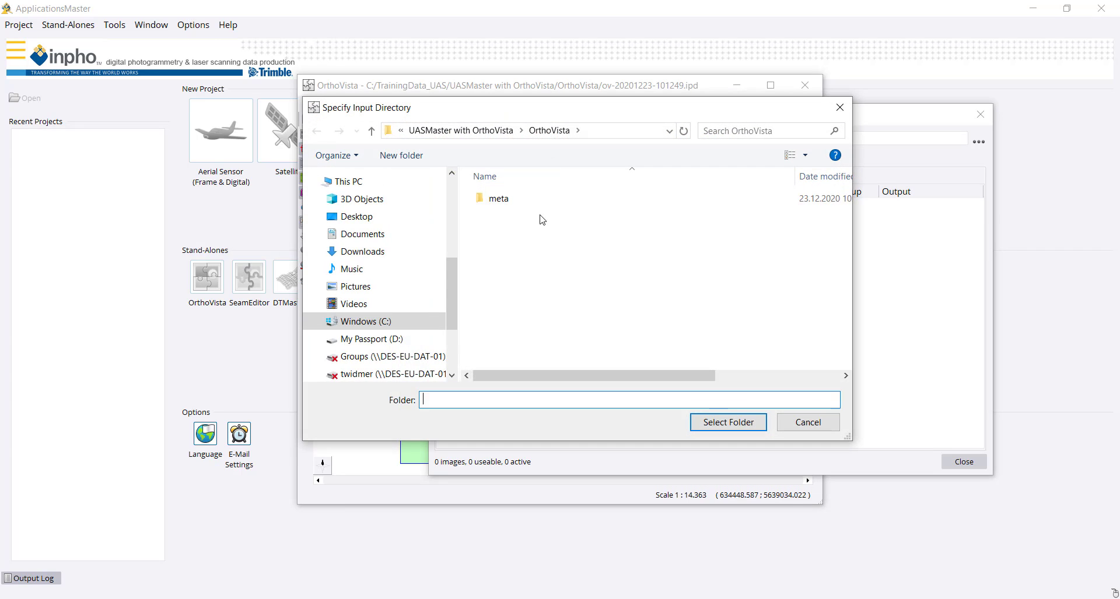
left_click(723, 425)
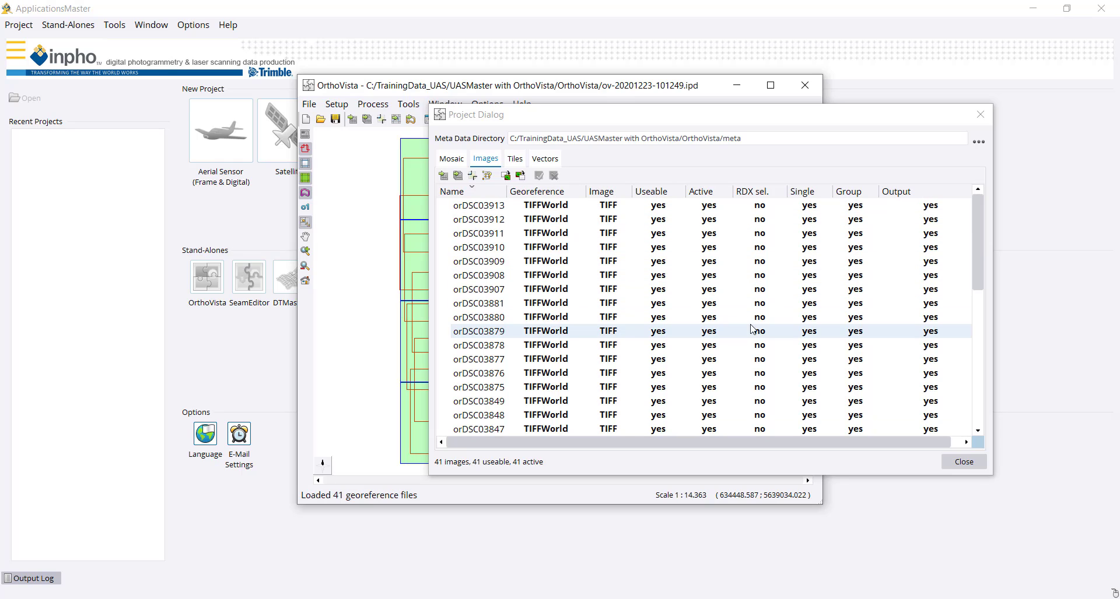
left_click(962, 463)
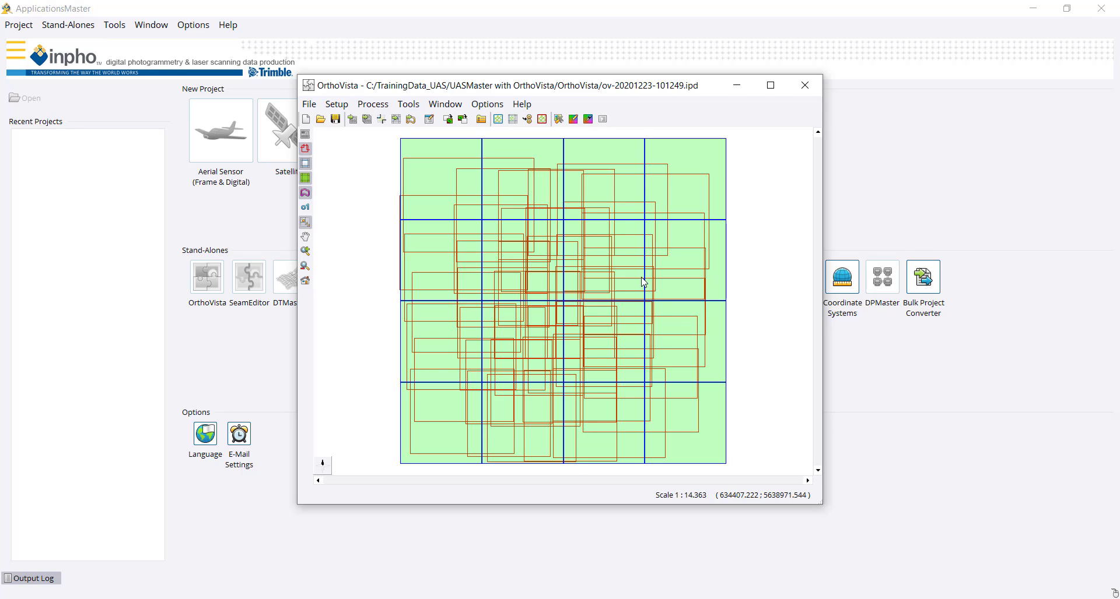
In the processing options, set Image Group Adjustment to None and Mosaic Adjustment to Seam Applicator, disable Save Adjusted Images and enable Save Mosaic Output
left_click(384, 105)
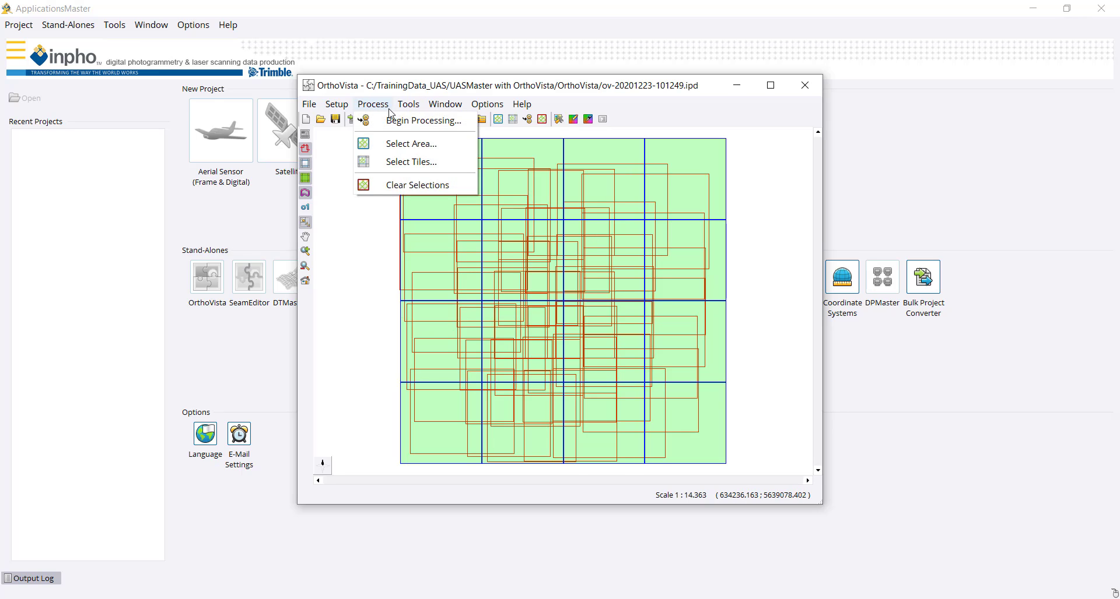
left_click(388, 118)
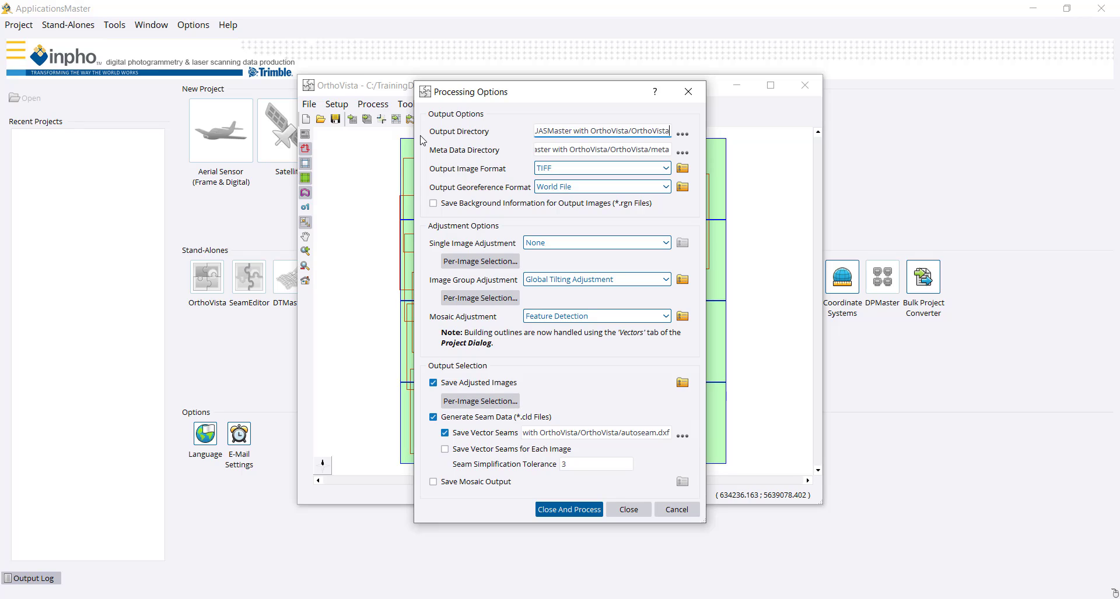
left_click(578, 282)
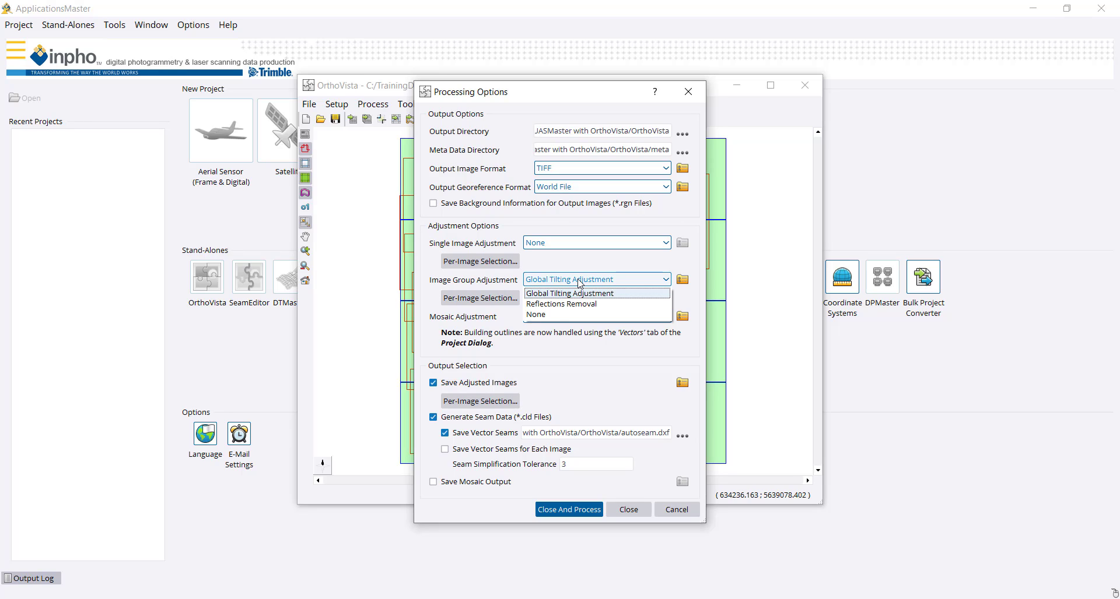
left_click(556, 317)
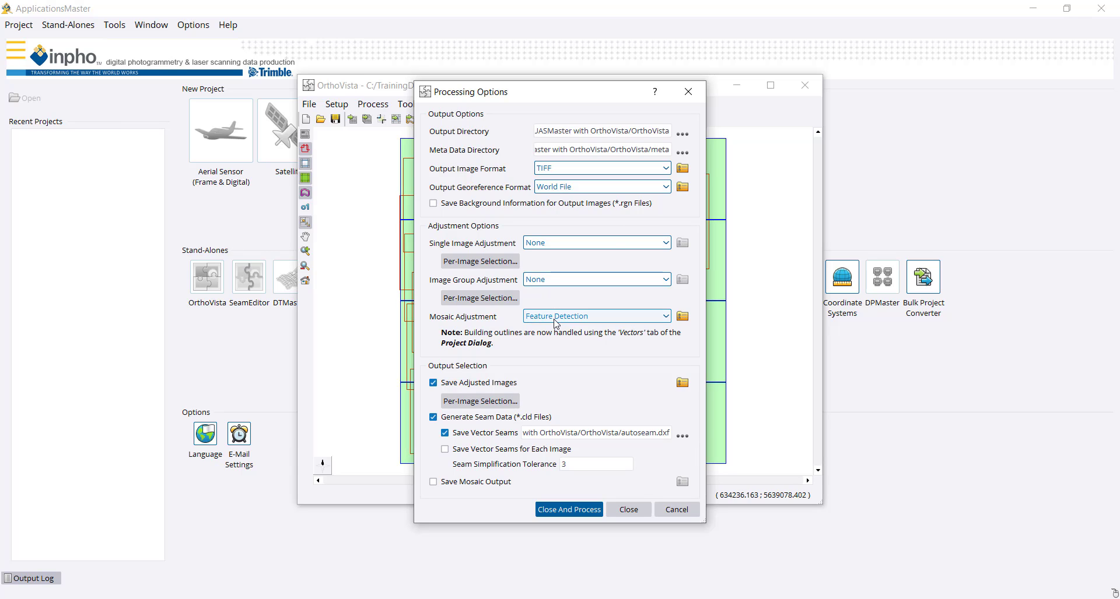
left_click(456, 384)
left_click(473, 482)
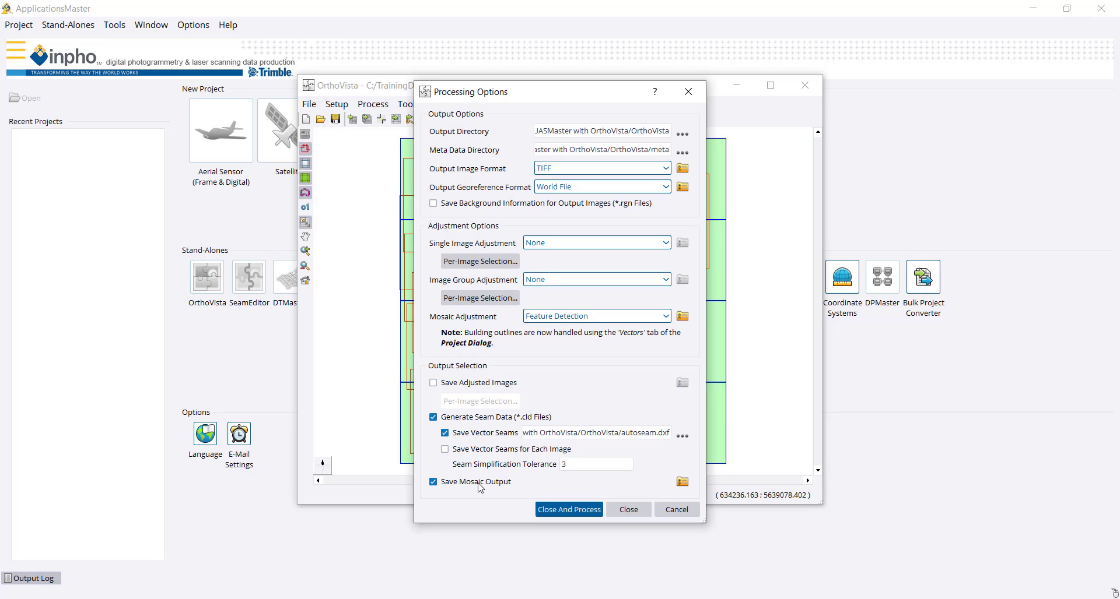
left_click(555, 320)
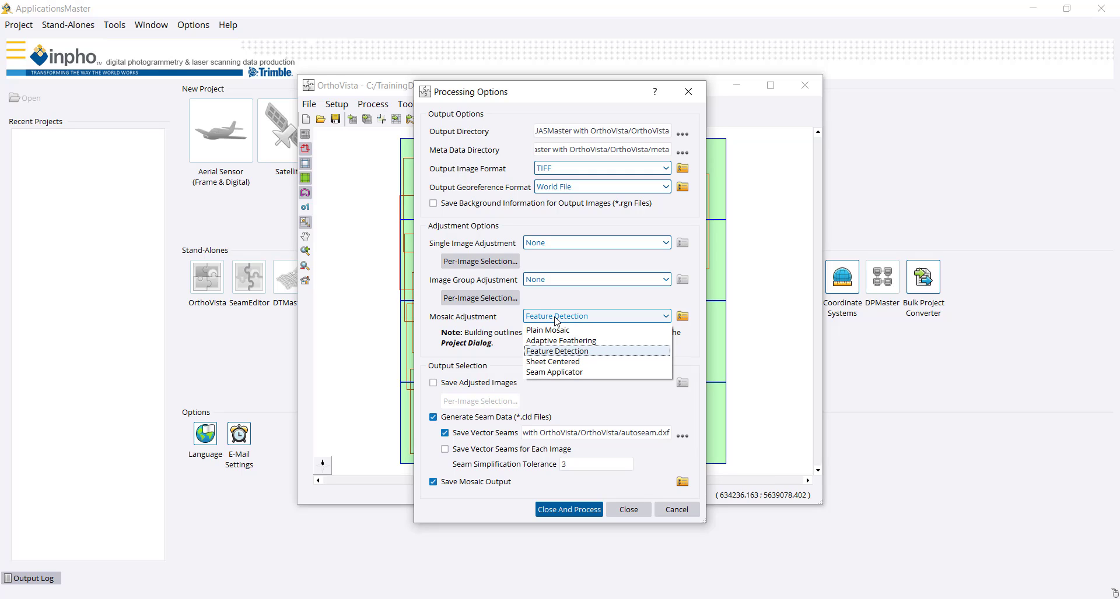
left_click(559, 372)
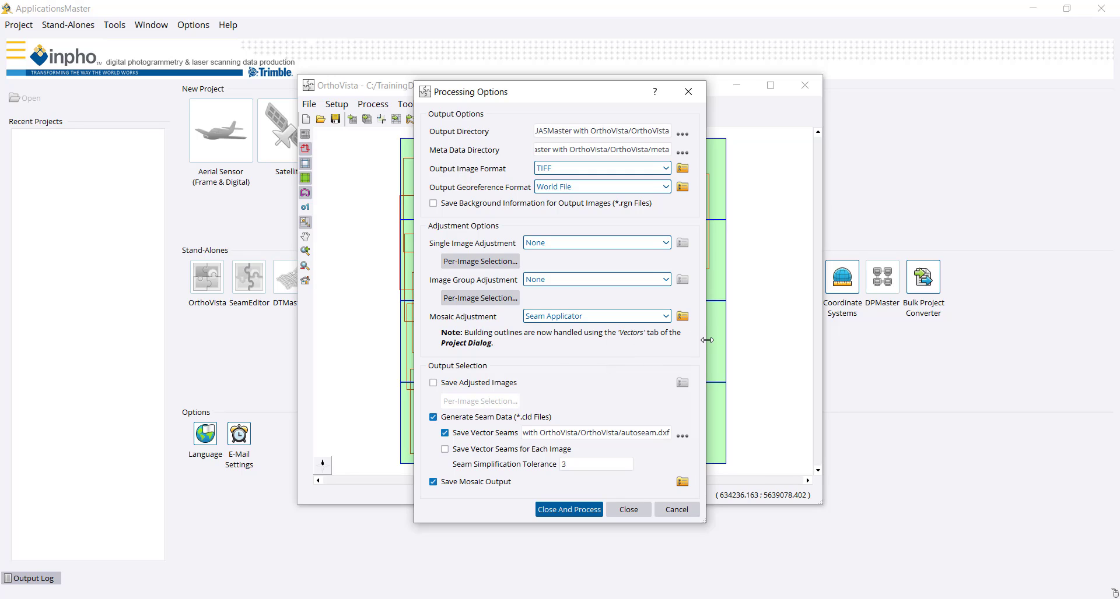
Copy the meta data directory path, and set the output directory to a new folder named mosaics inside the OrthoVista folder
left_click_drag(707, 340, 811, 340)
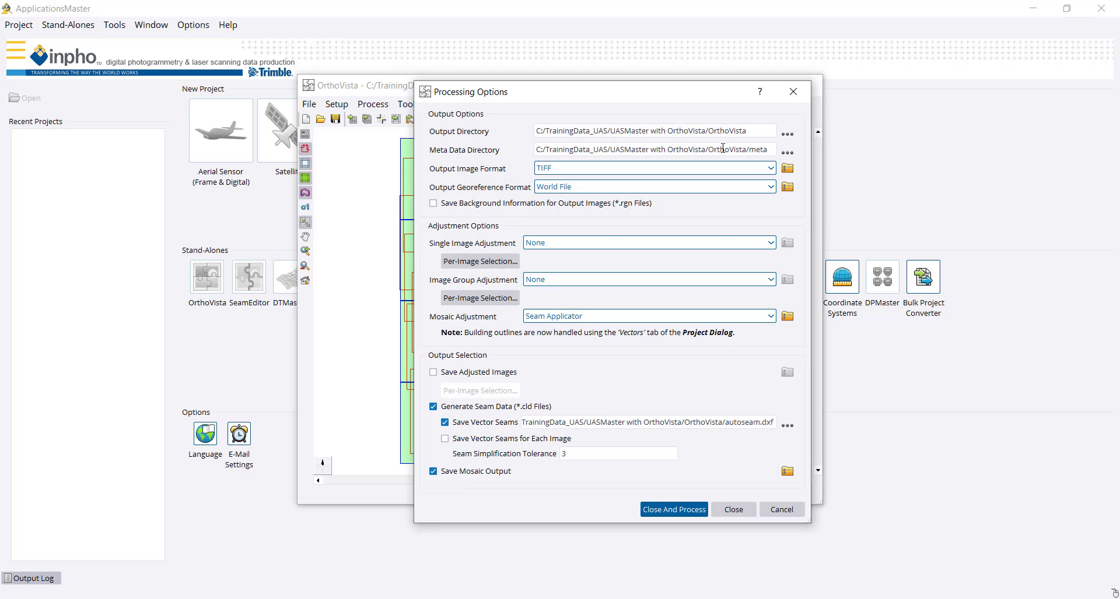
left_click(761, 149)
left_click_drag(772, 150, 532, 151)
key("ctrl+c")
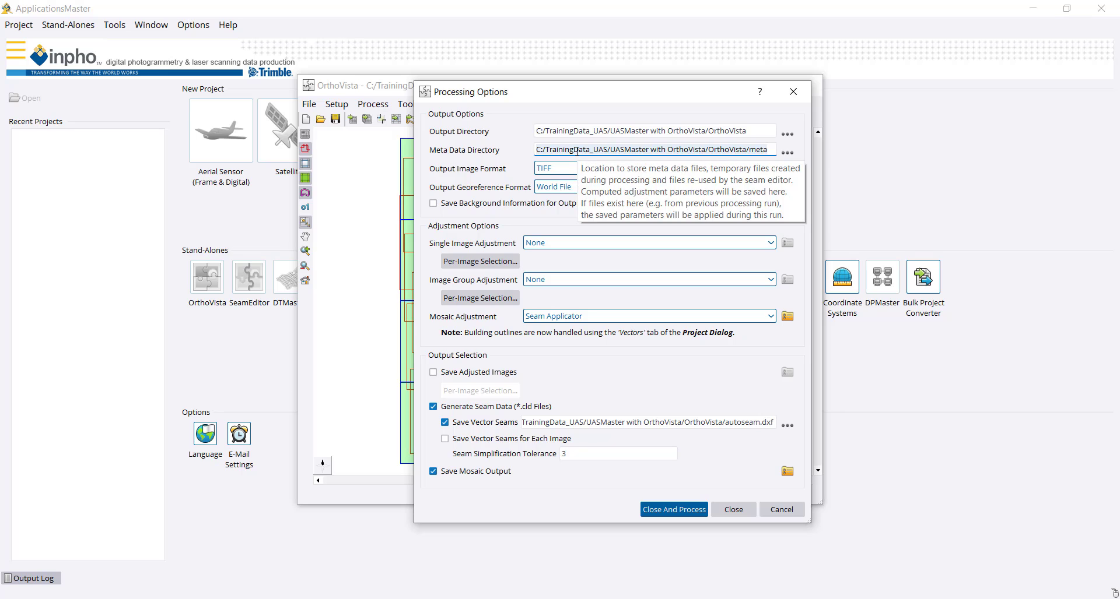
left_click(787, 134)
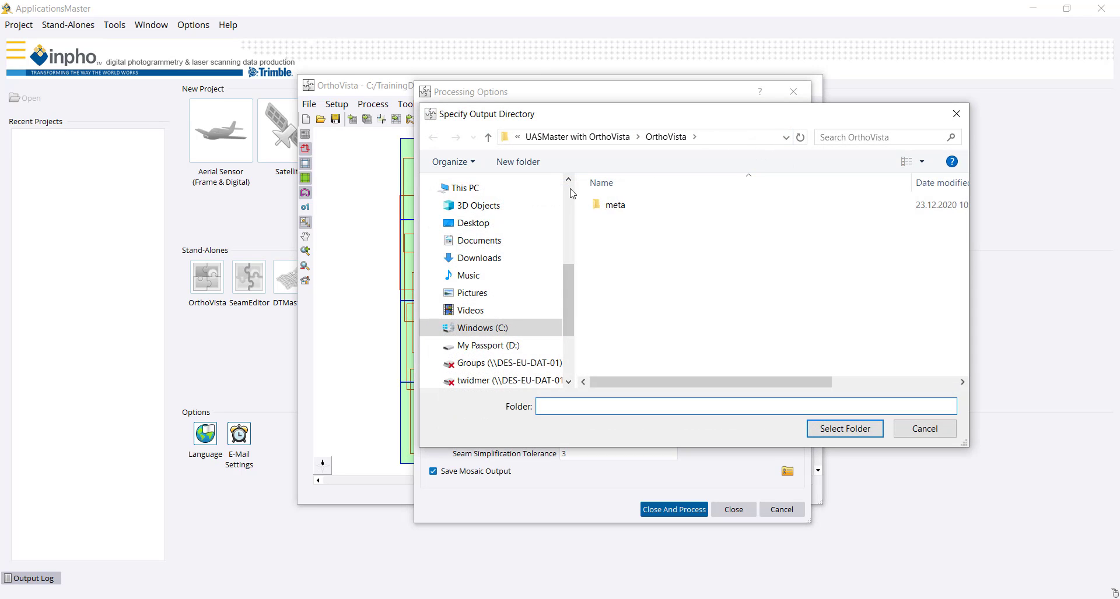
left_click(521, 163)
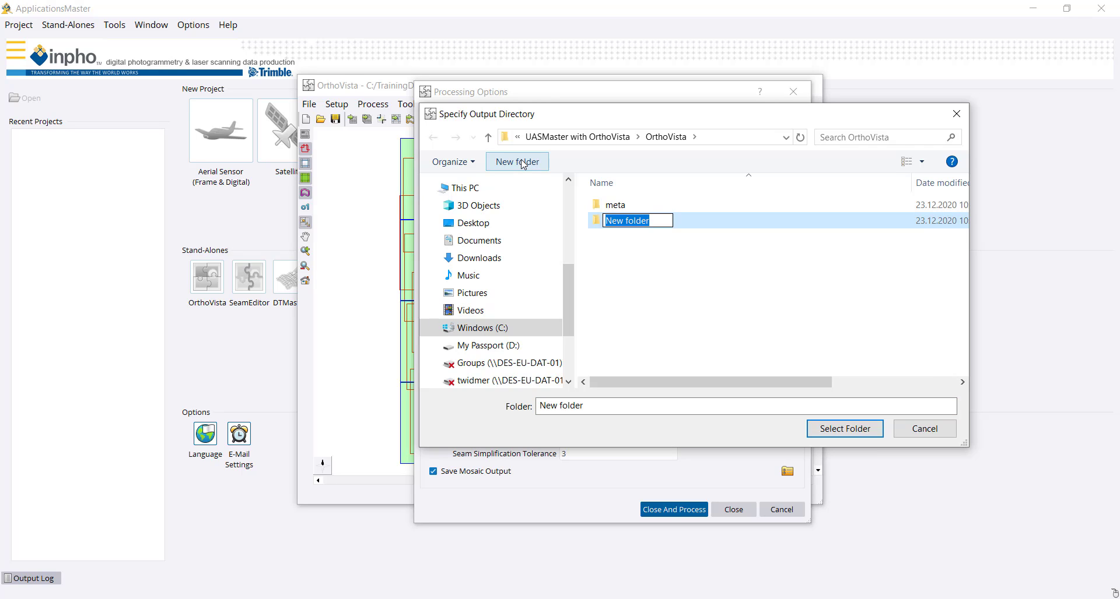
type("mosaics")
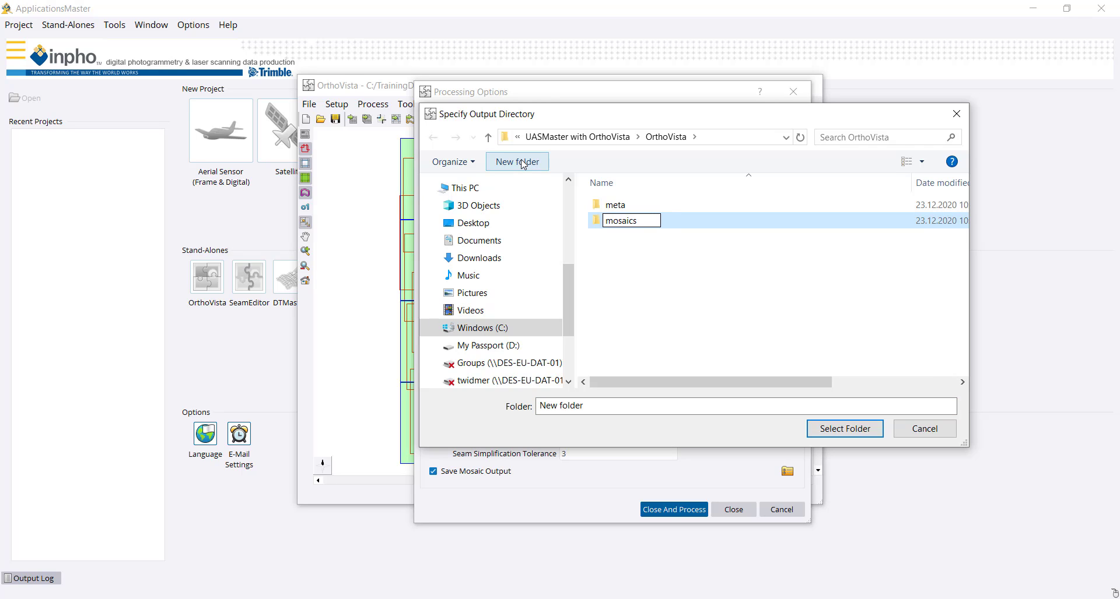
key("Return")
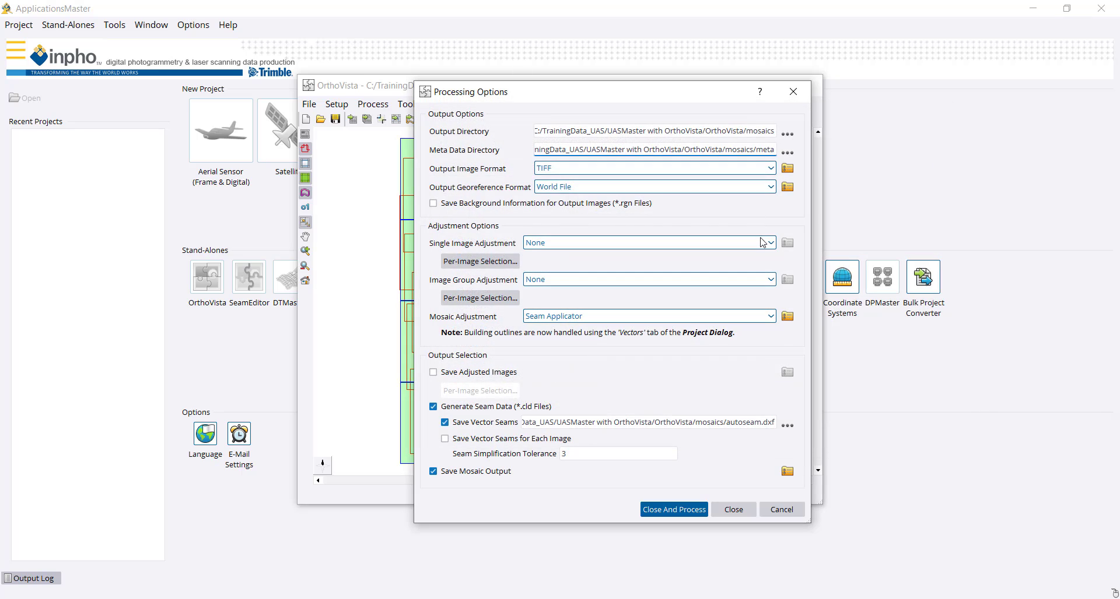
Restore the meta data directory to C:/TrainingData_UAS/UASMaster with OrthoVista/OrthoVista/meta and process the mosaic
double_click(712, 150)
left_click_drag(775, 150, 509, 146)
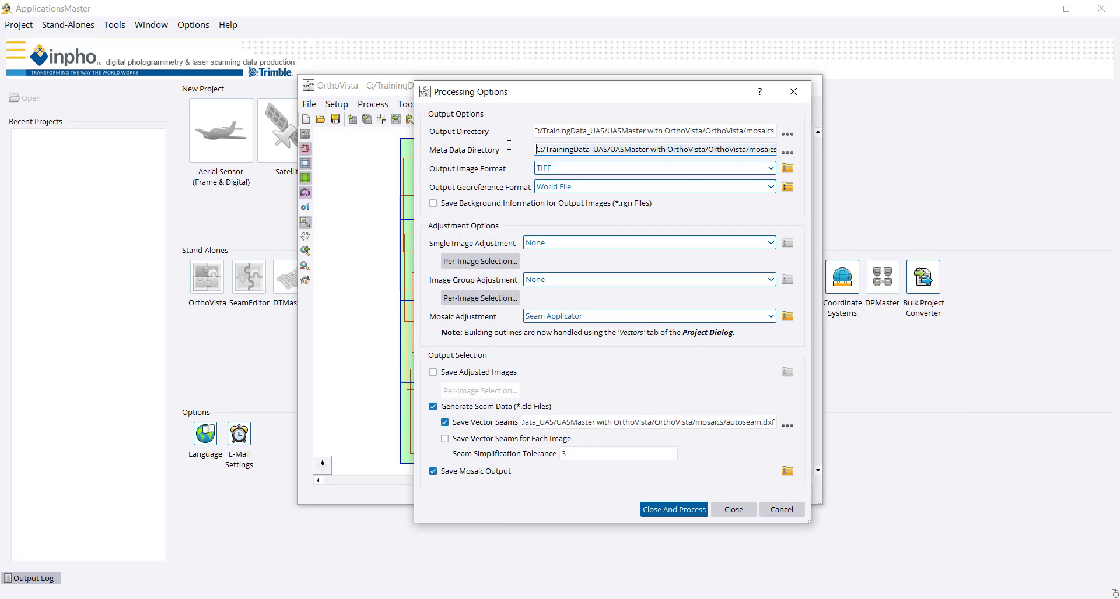
key("ctrl+v")
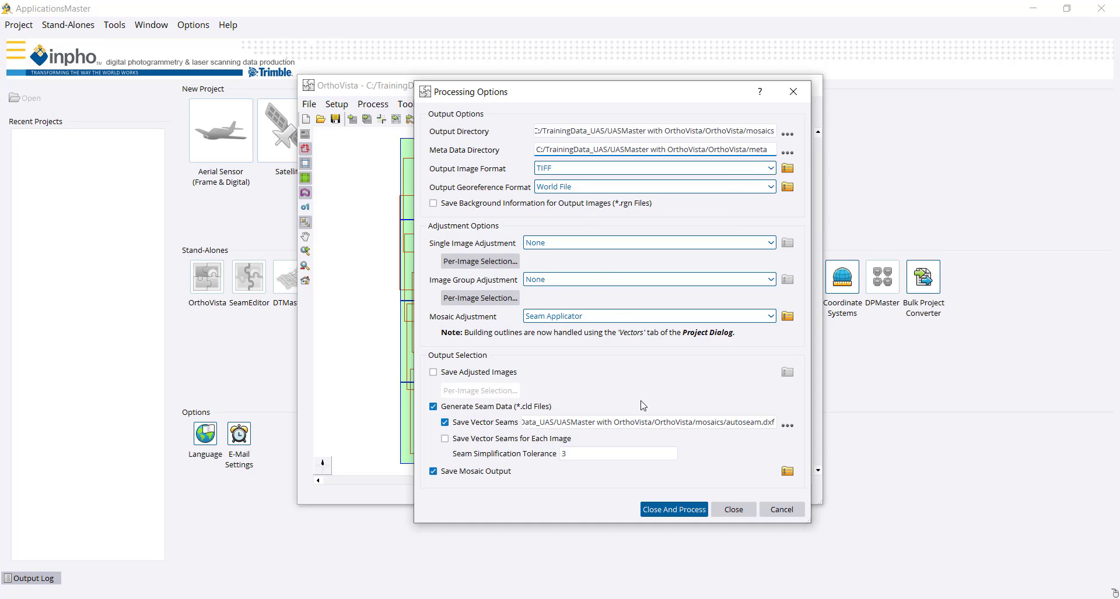
left_click(662, 511)
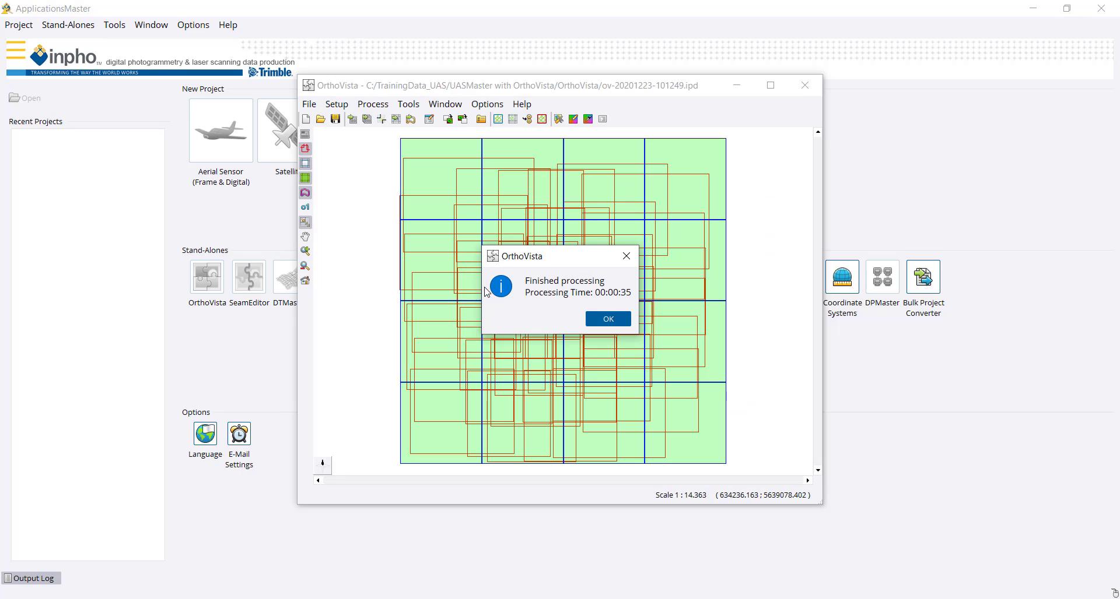
left_click(596, 321)
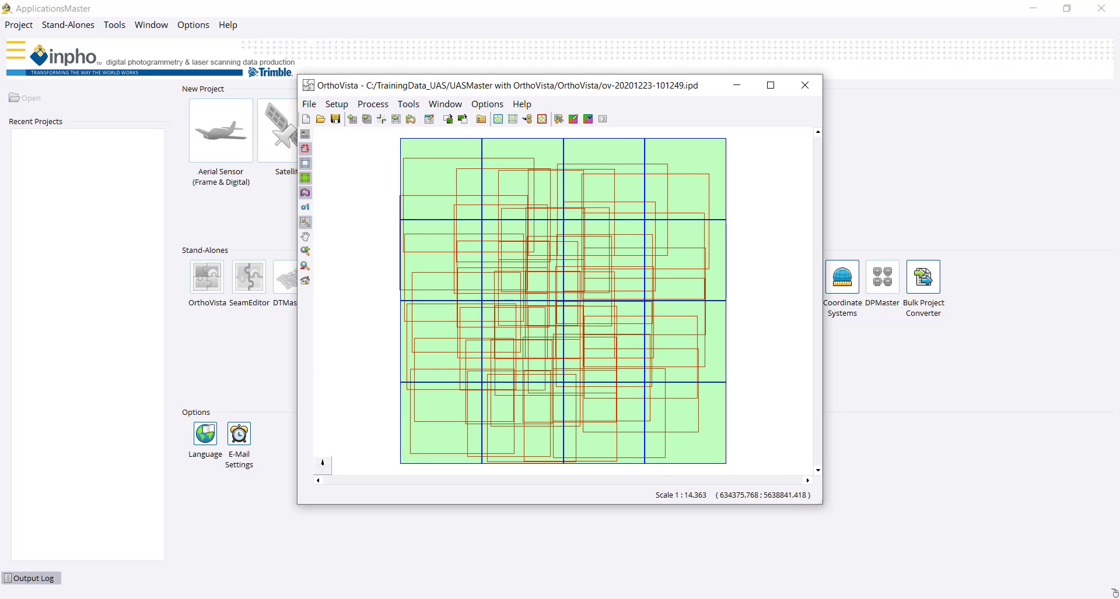
Switch to File Explorer and start another OrthoVista session by running orthovista.exe from the Trimble Photogrammetry 11.0 bin folder
left_click(596, 598)
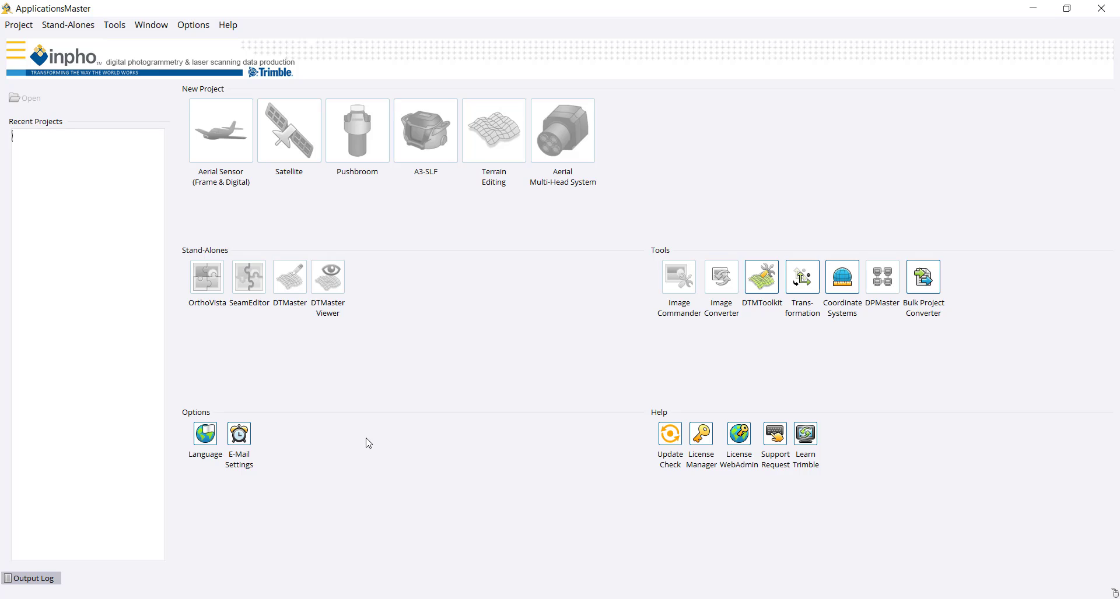
mouse_move(595, 598)
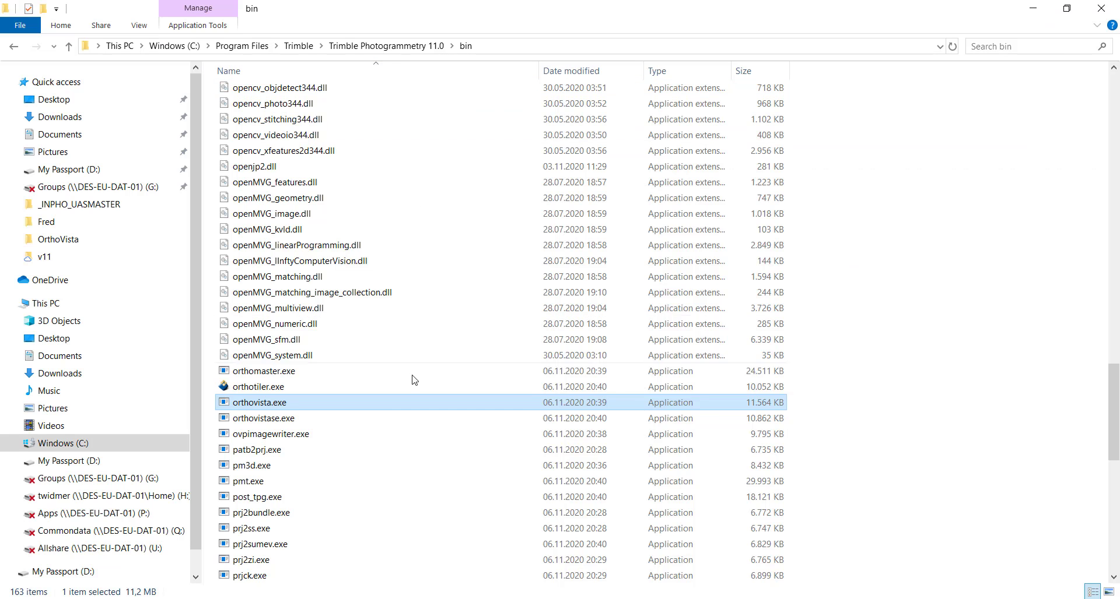
right_click(268, 408)
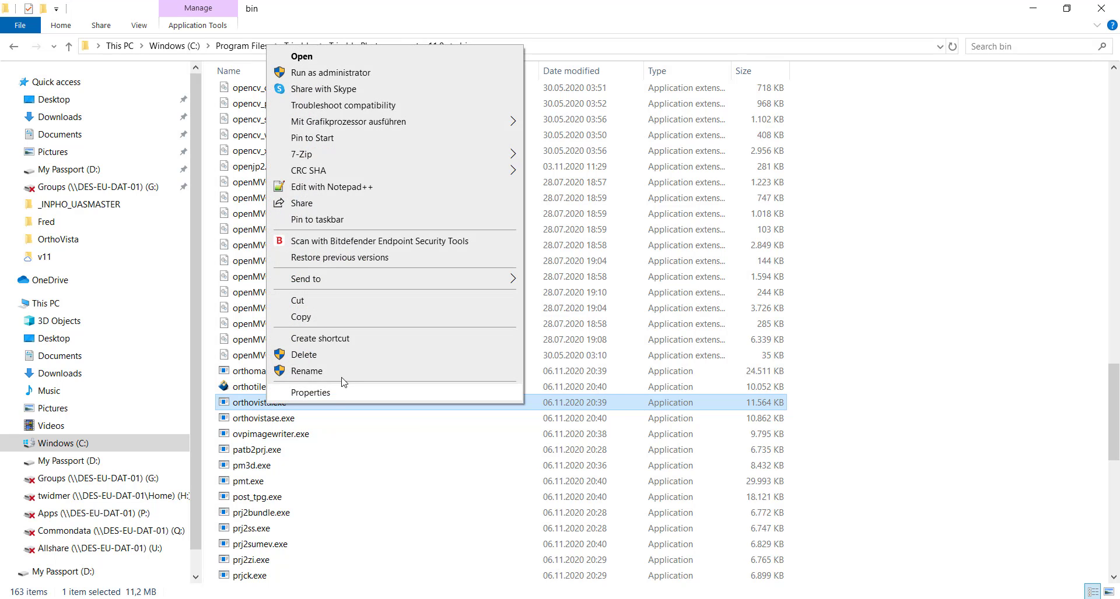
mouse_move(420, 280)
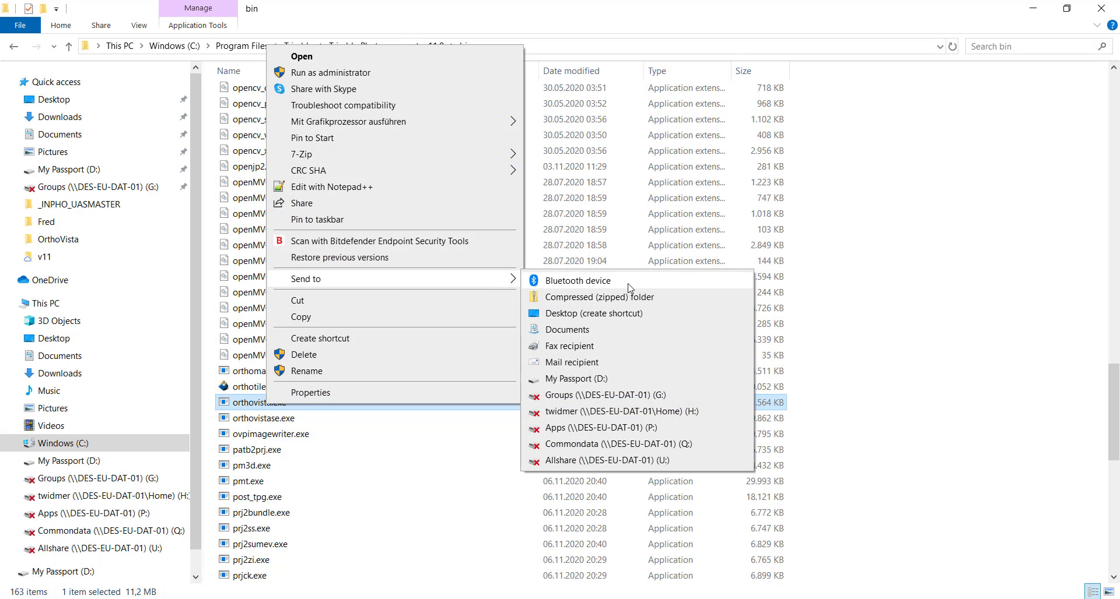
left_click(469, 30)
double_click(274, 408)
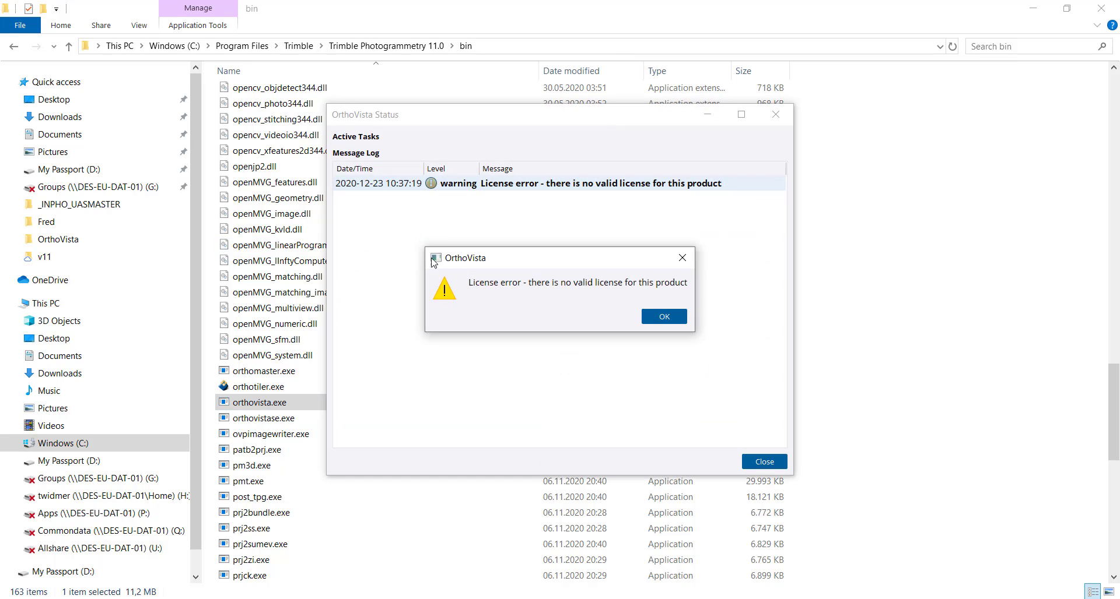
left_click(656, 318)
left_click(636, 350)
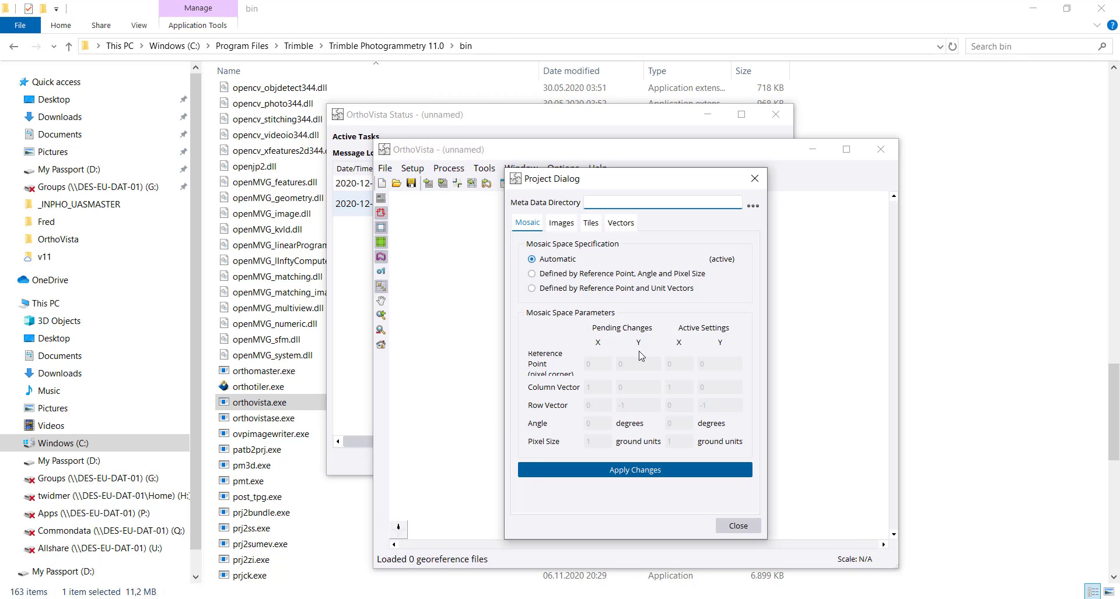
Load the mosaic tiles from the mosaics folder into the unnamed project and close the Project Dialog
left_click(570, 225)
left_click(528, 239)
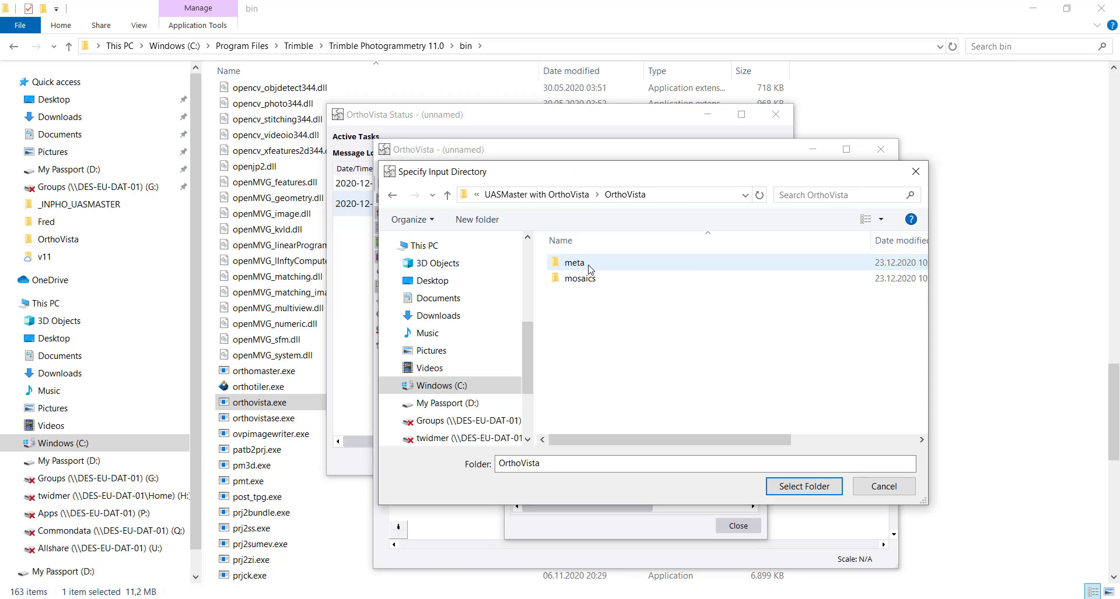
double_click(583, 279)
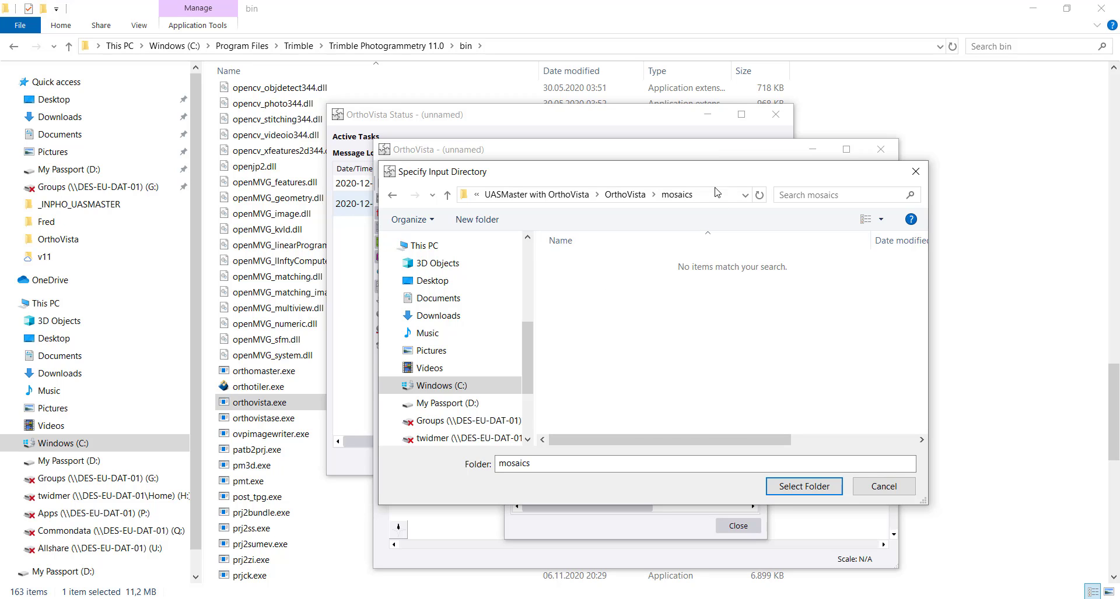
left_click(796, 485)
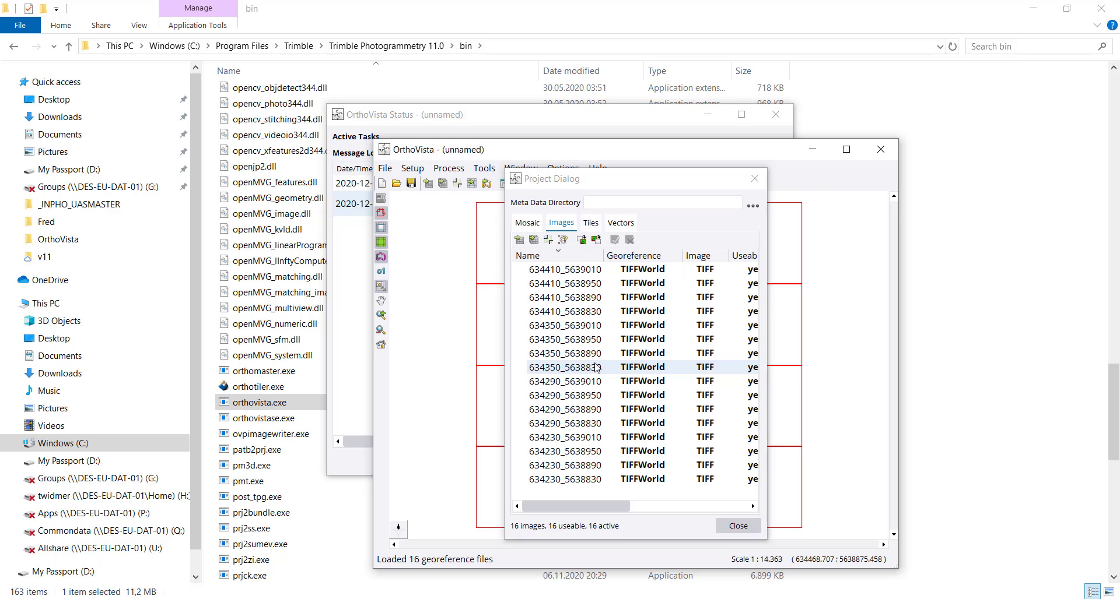
left_click(738, 526)
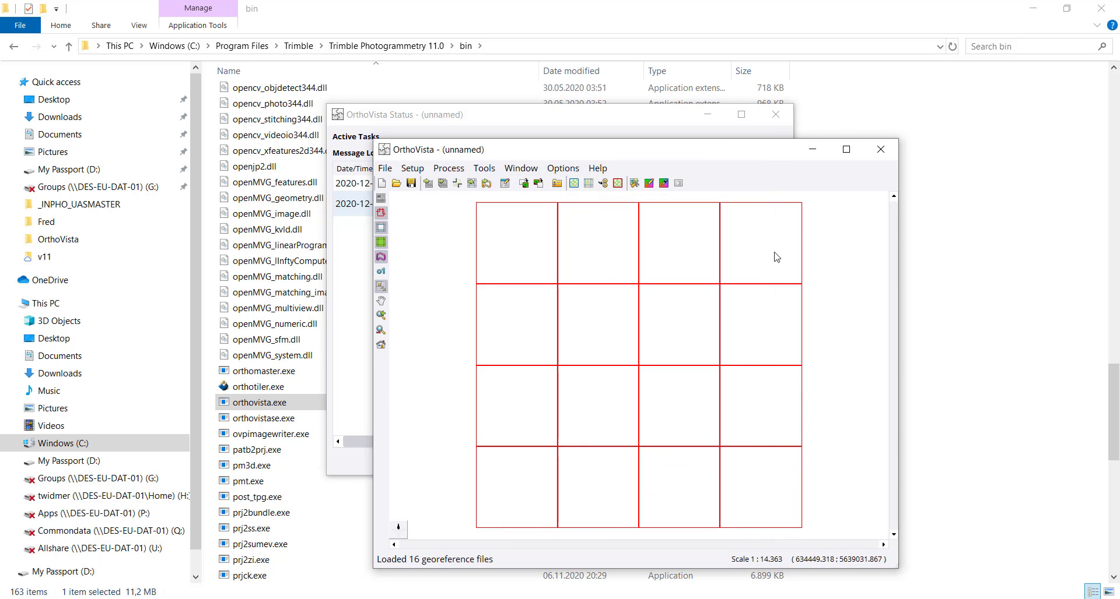
Maximize the OrthoVista window and display the mosaic imagery with the red image outlines hidden
left_click(846, 149)
left_click(7, 55)
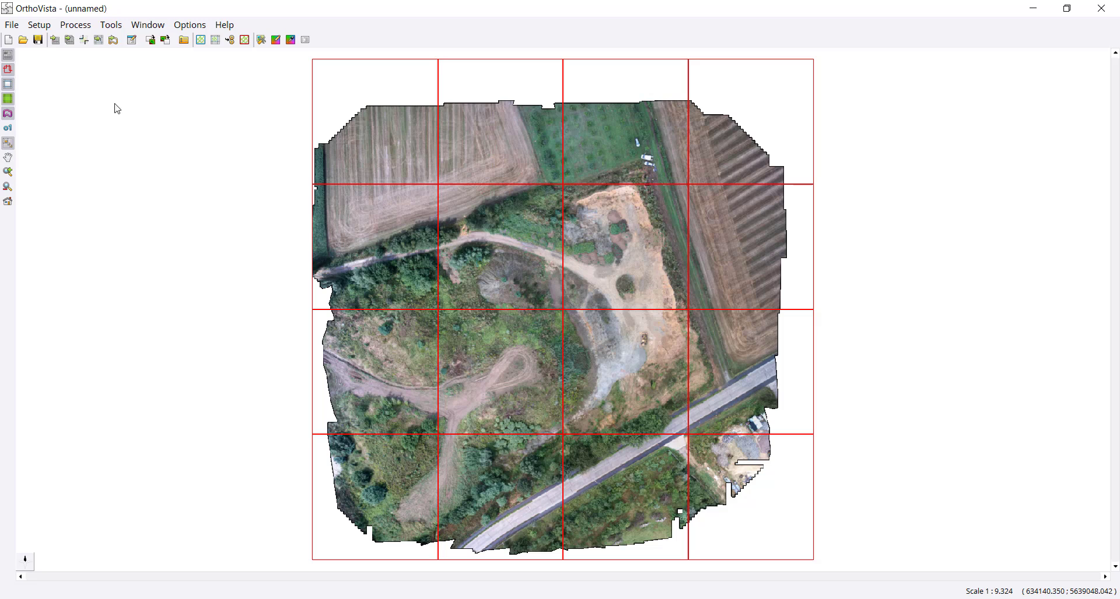
left_click(7, 69)
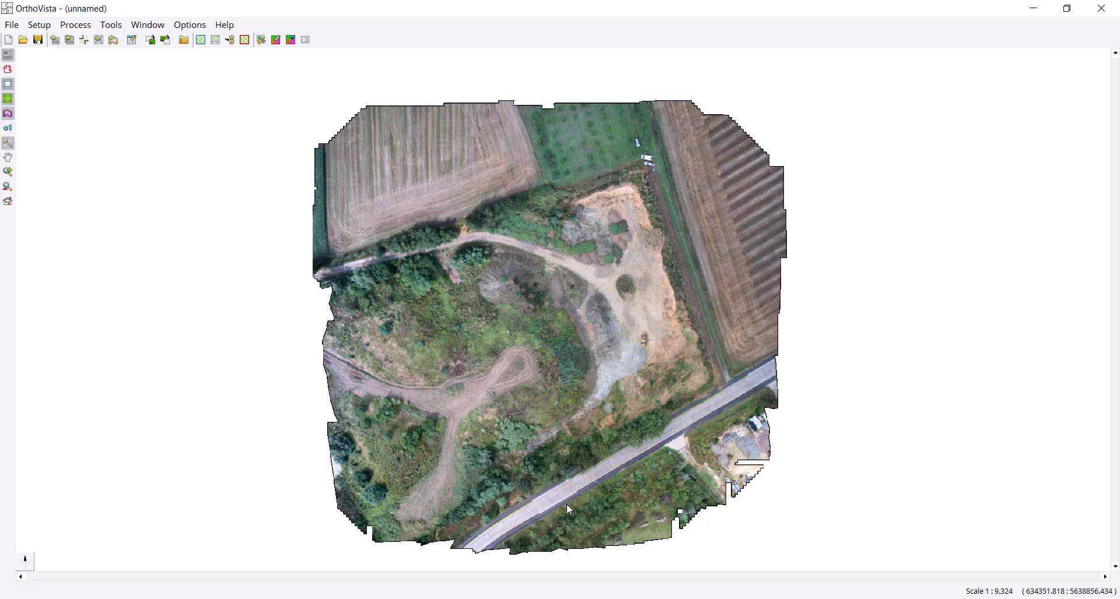
Switch to File Explorer to examine the output files in the mosaics folder
key("alt+Tab")
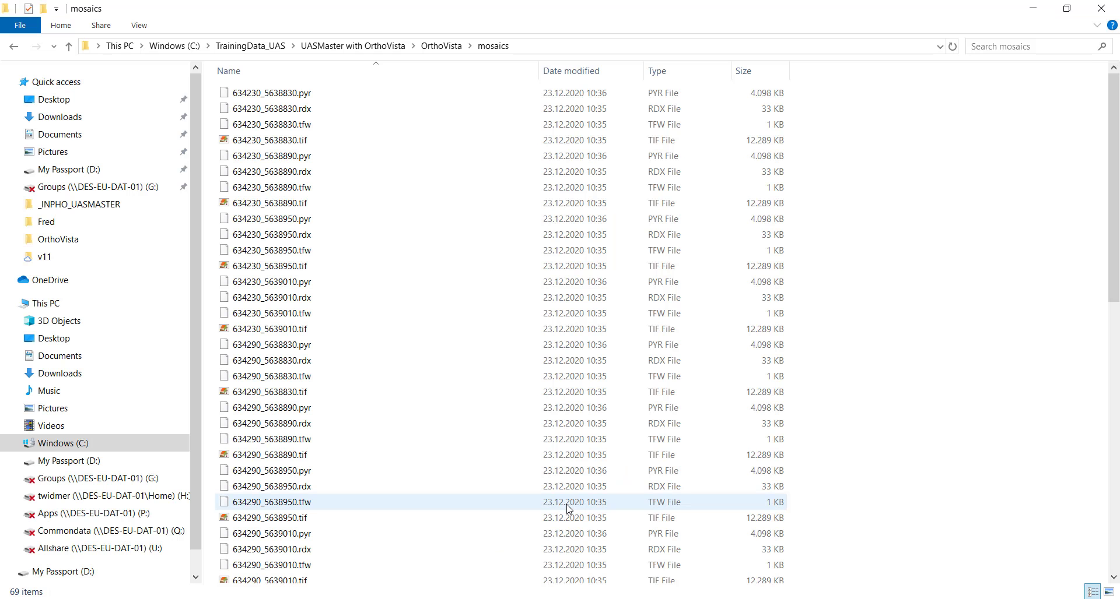